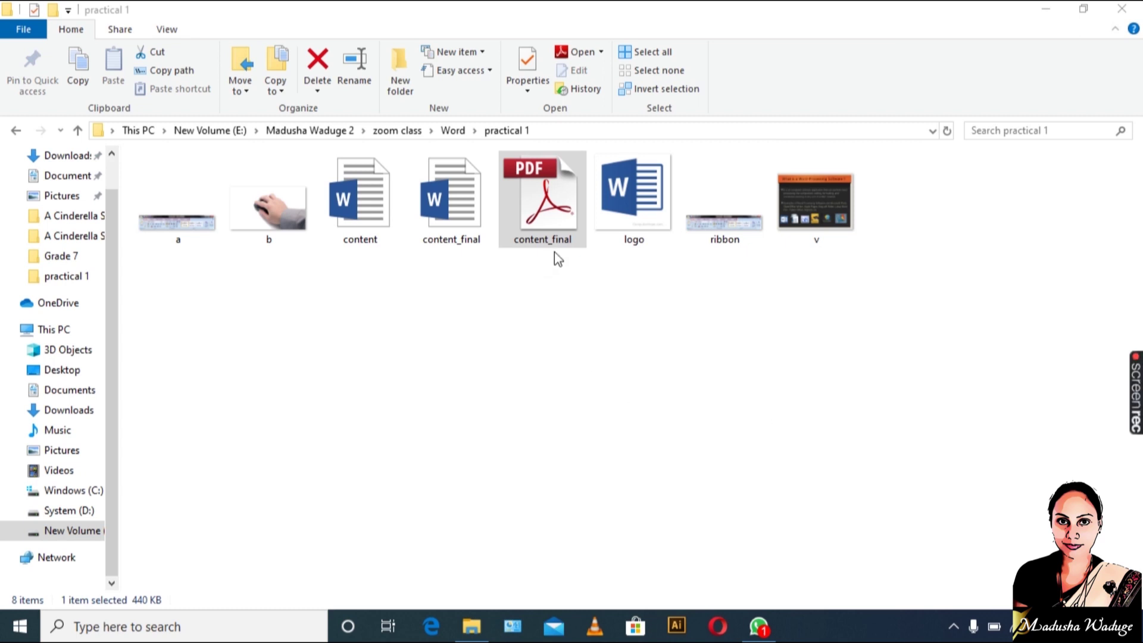
Open the content_final PDF from the practical 1 folder, review the finished page layout, and close it.
double_click(547, 202)
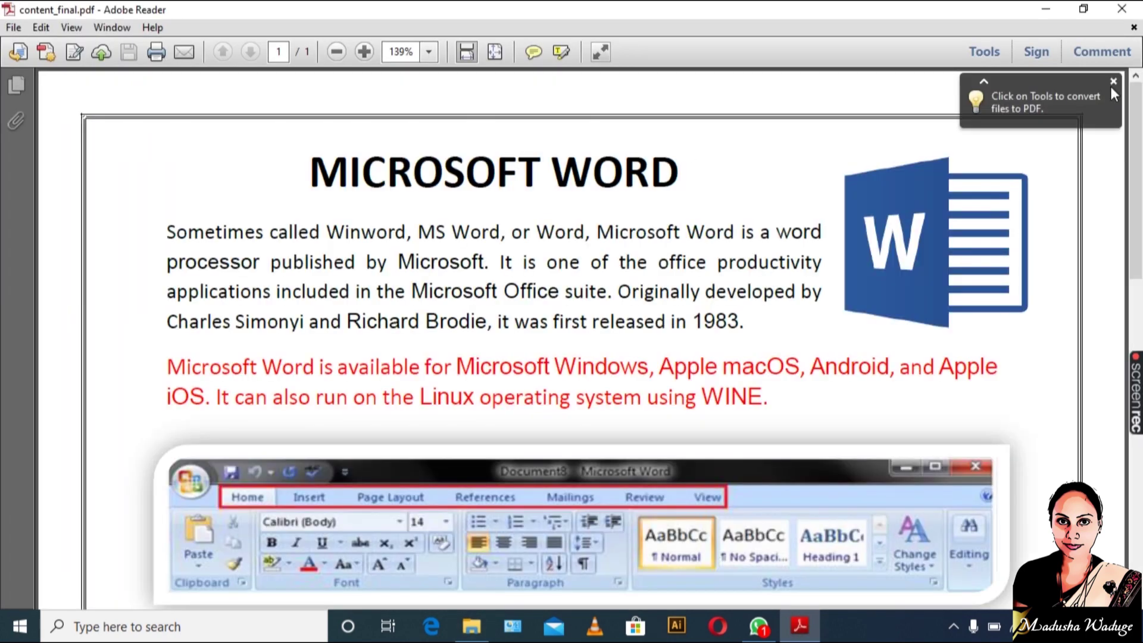
click(1114, 82)
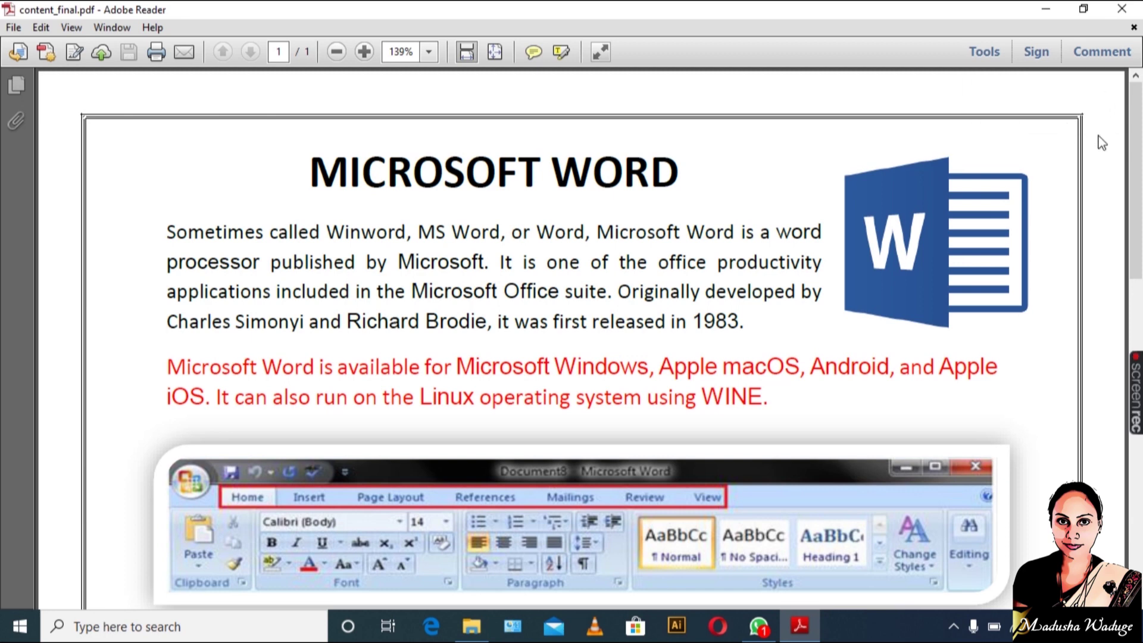
mouse_move(1138, 122)
mouse_down()
mouse_move(1137, 454)
mouse_move(1134, 124)
mouse_move(1135, 144)
mouse_up()
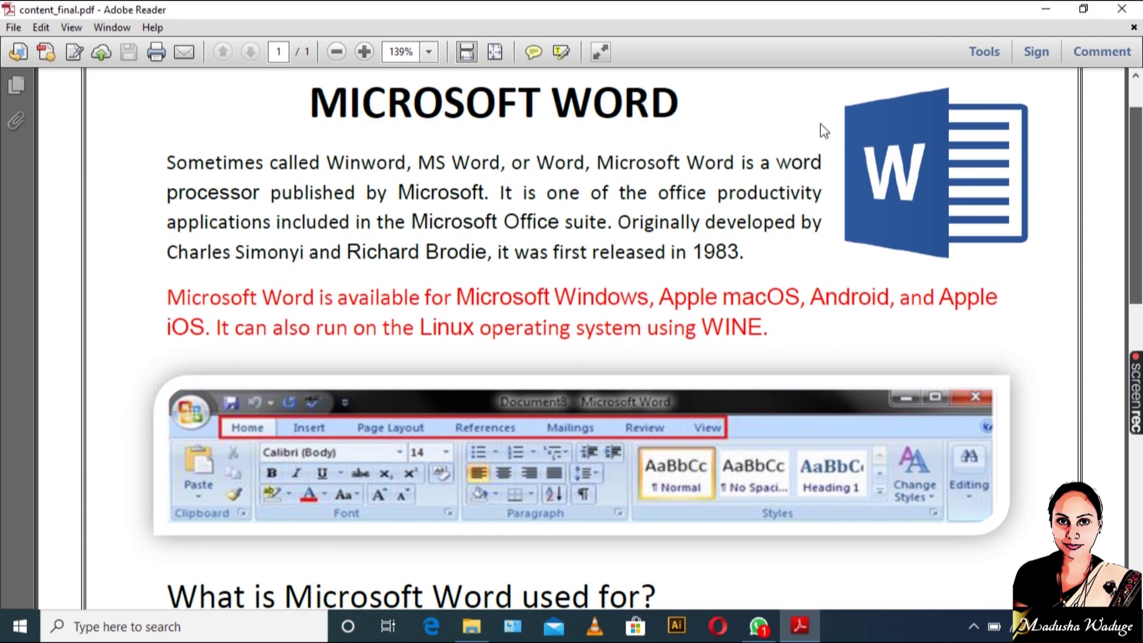
key(ctrl+q)
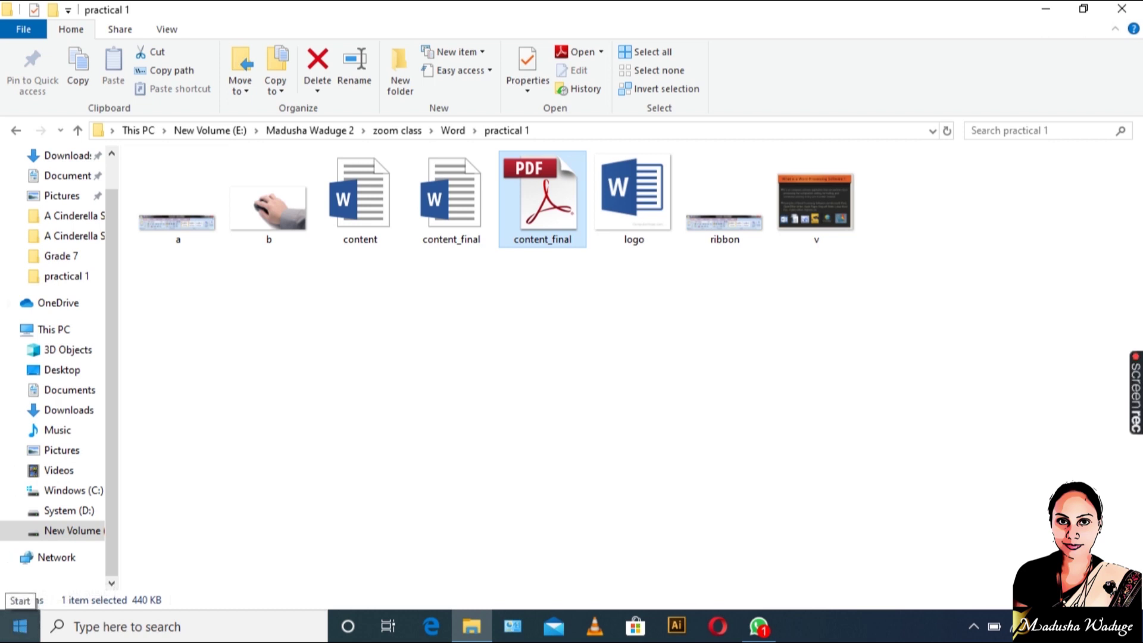
Search for and launch Word 2013, dismiss the activation notice, and create a blank document.
click(19, 627)
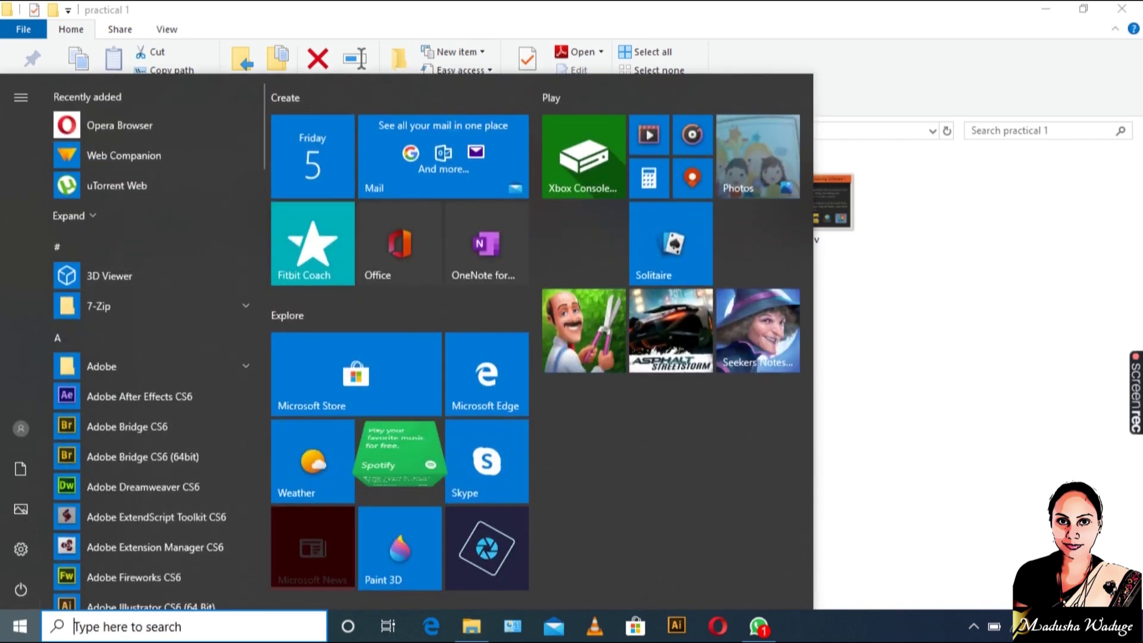
click(132, 632)
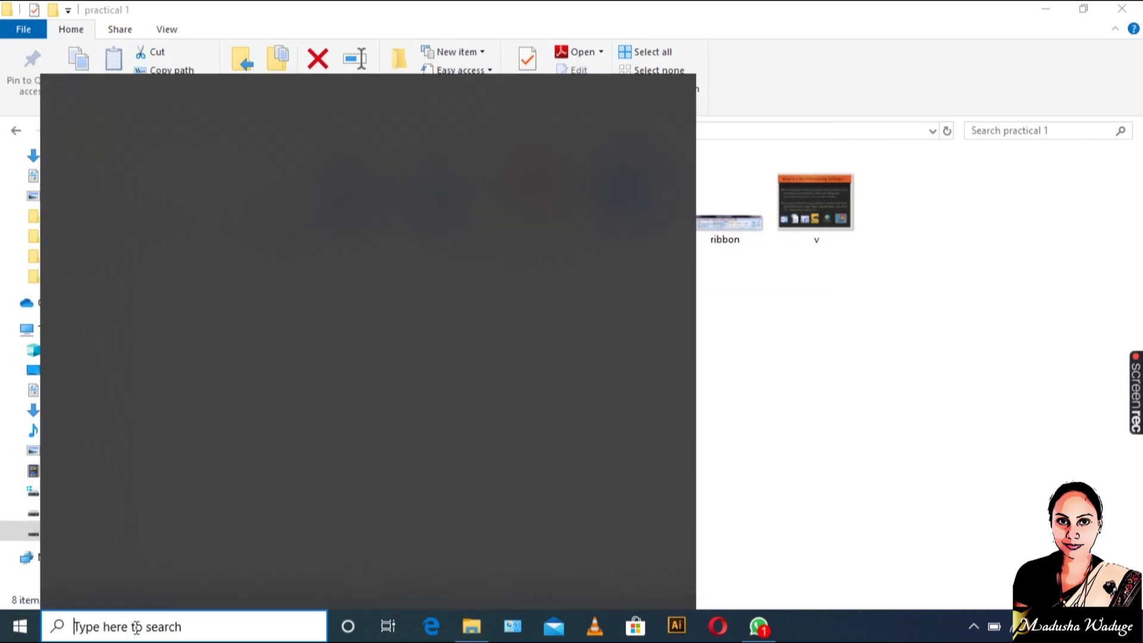
text(wo)
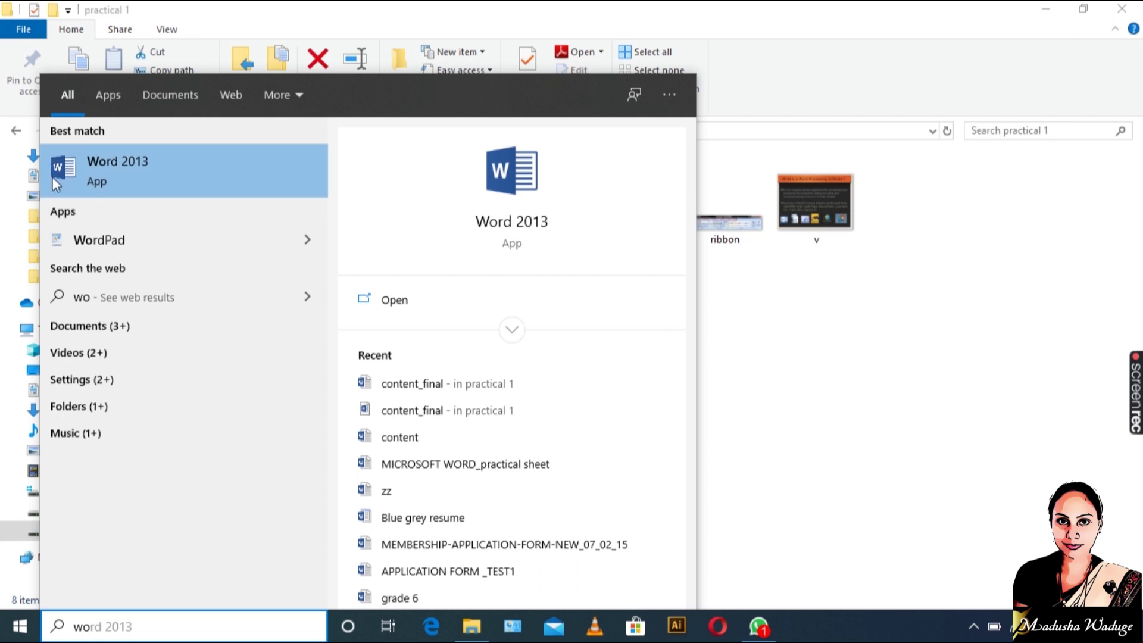
click(171, 169)
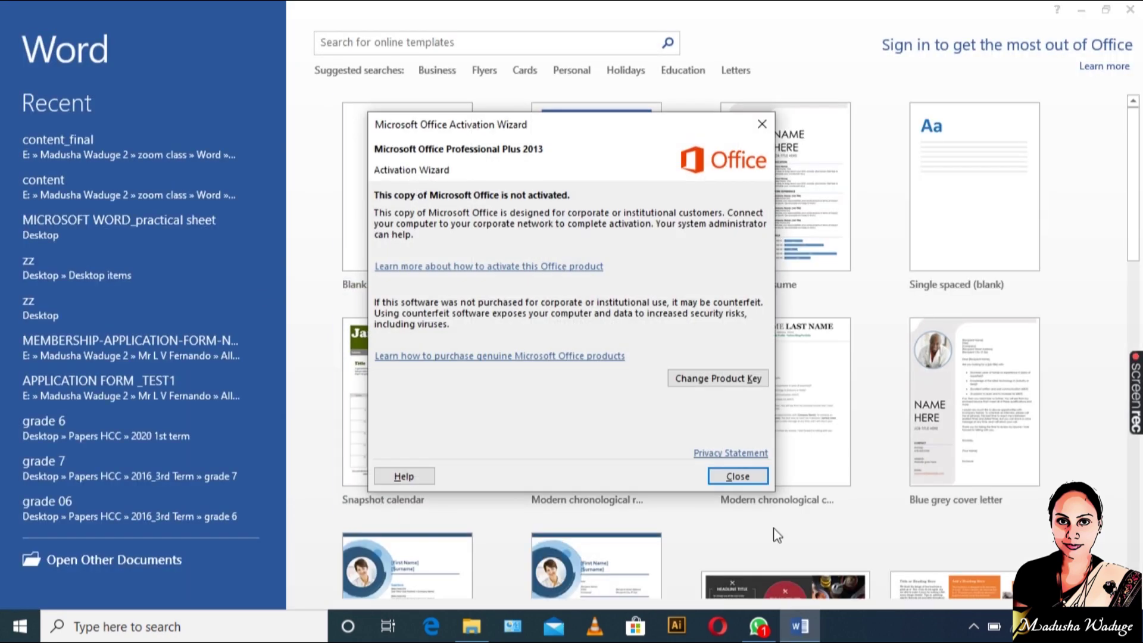
click(737, 477)
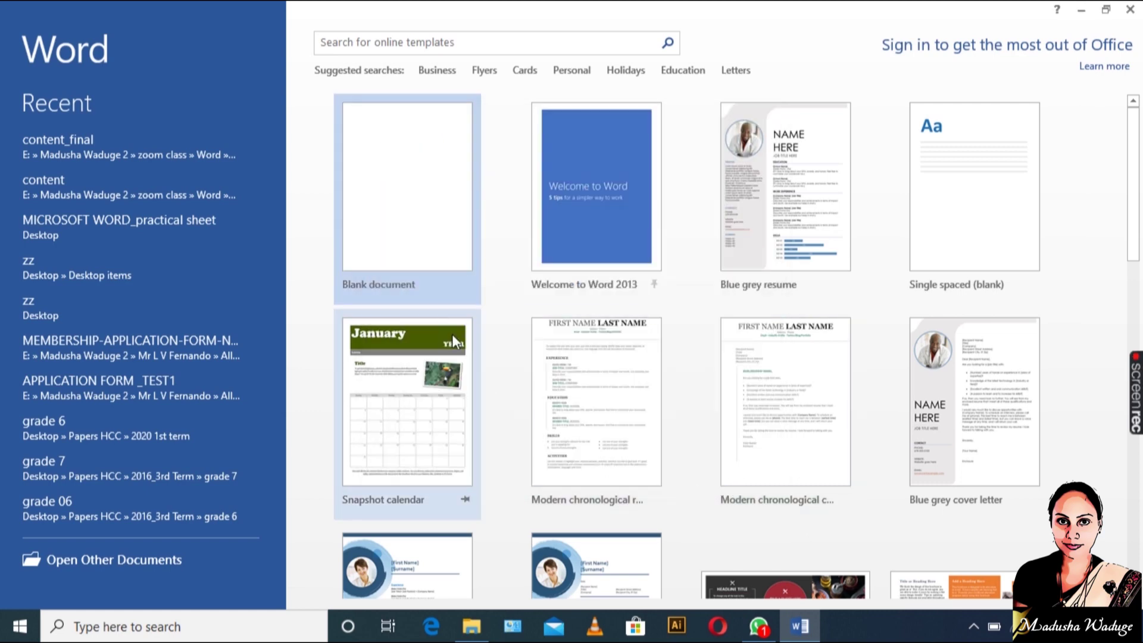
click(415, 184)
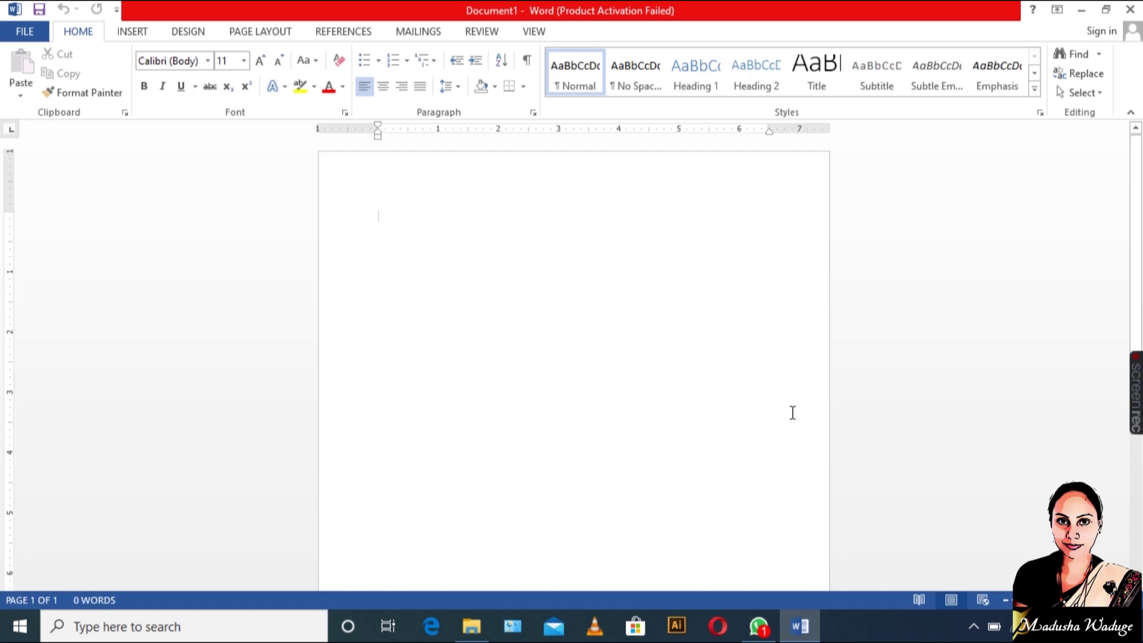
Switch to the practical 1 folder, view the content_final PDF again as the reference, and close it.
click(471, 626)
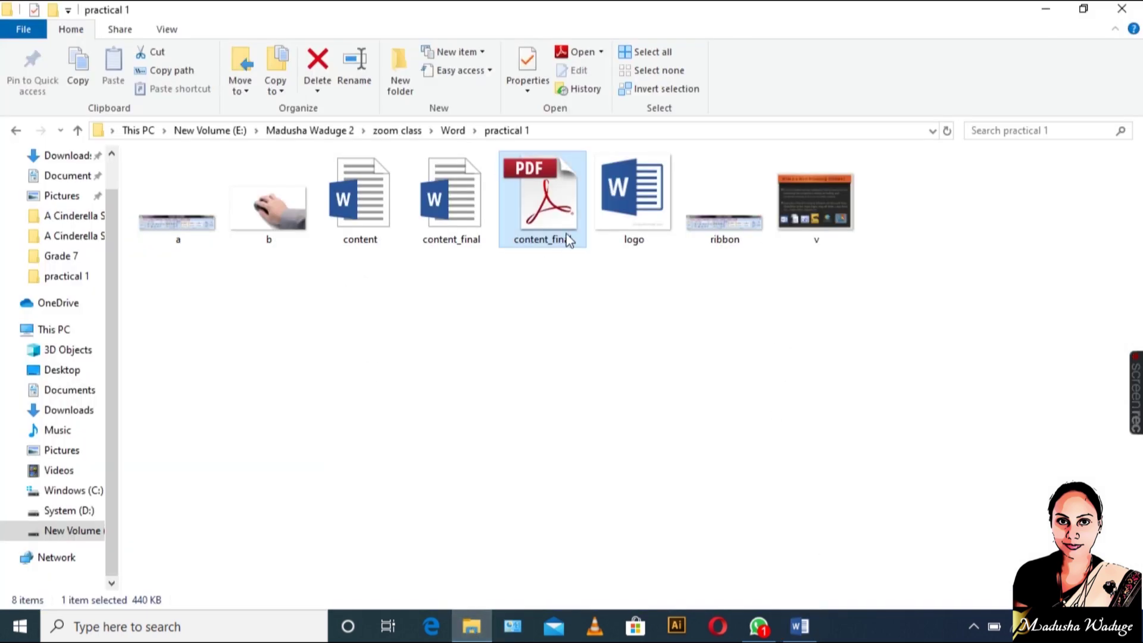
double_click(551, 199)
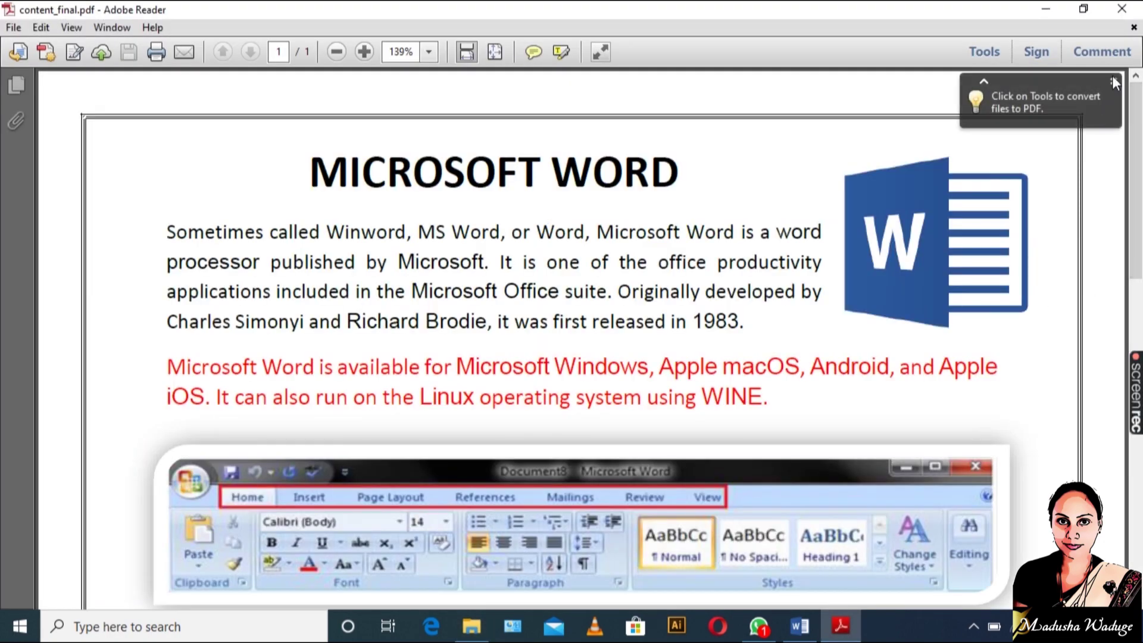
mouse_move(1138, 134)
mouse_down()
mouse_move(1138, 436)
mouse_move(1138, 119)
mouse_up()
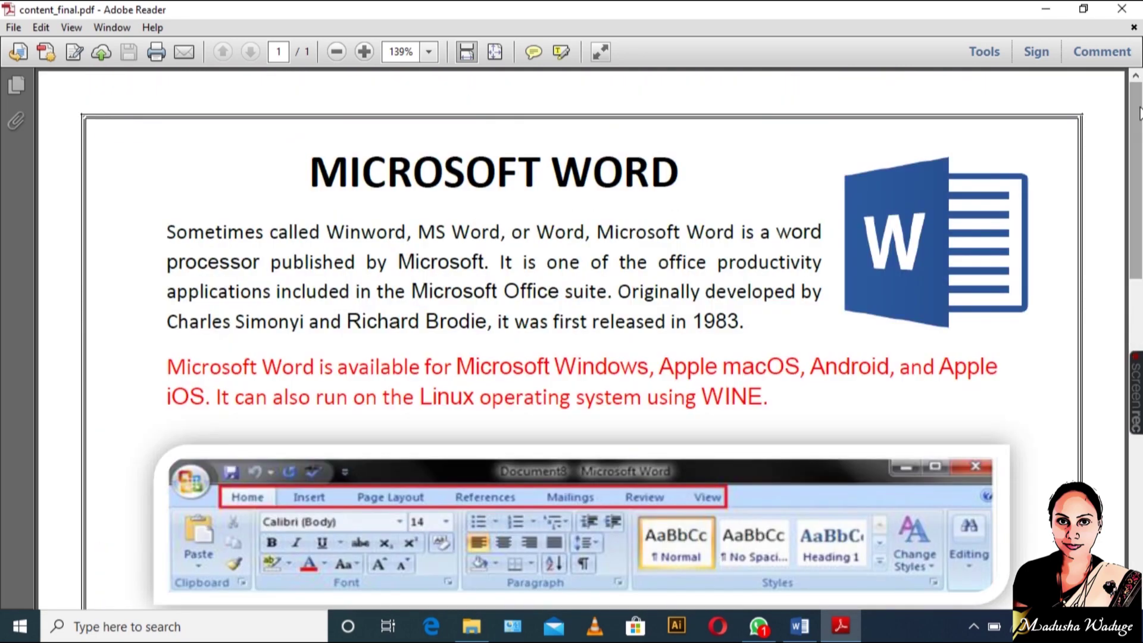
click(1123, 11)
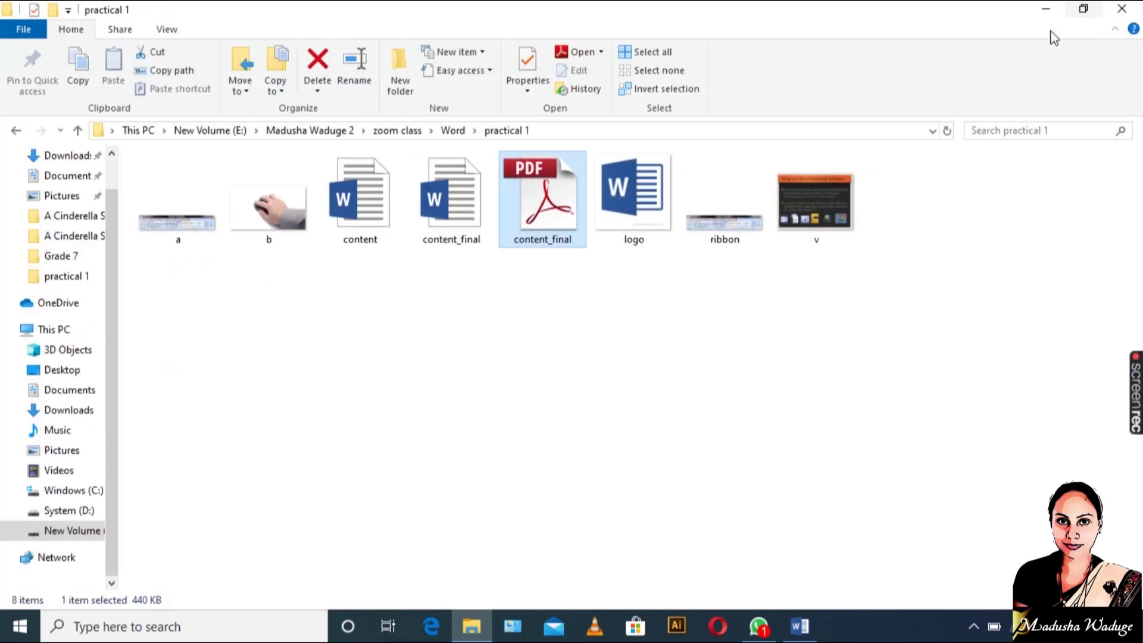
Open the content Word document from the practical 1 folder and justify its "MICROSOFT WORD" title line.
double_click(377, 195)
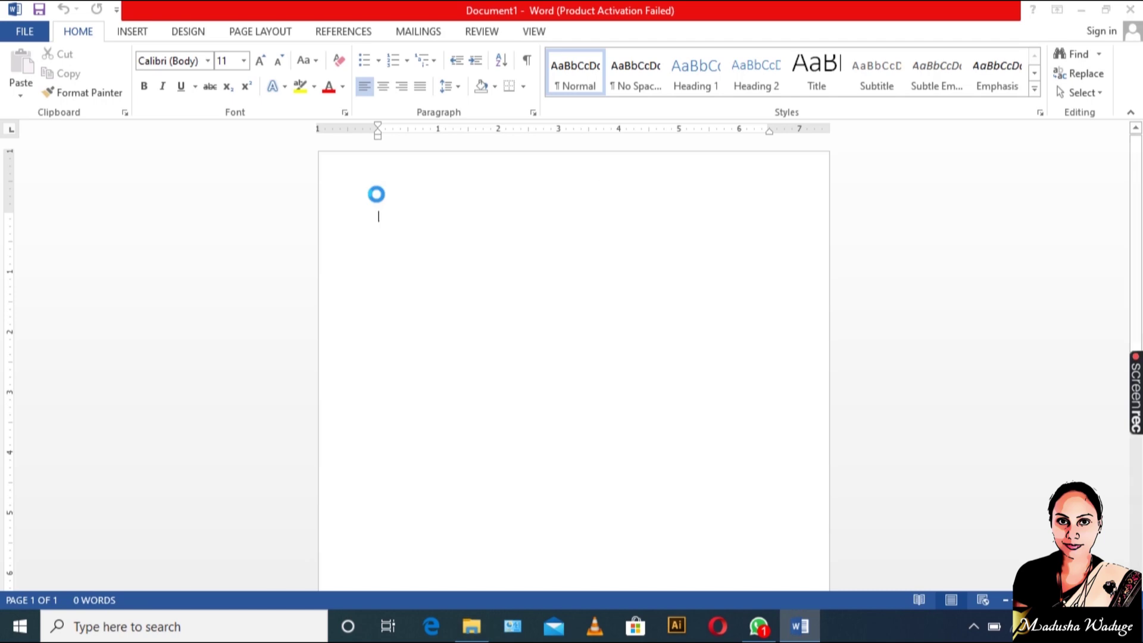
scroll(490, 234, down, 5)
scroll(518, 274, up, 5)
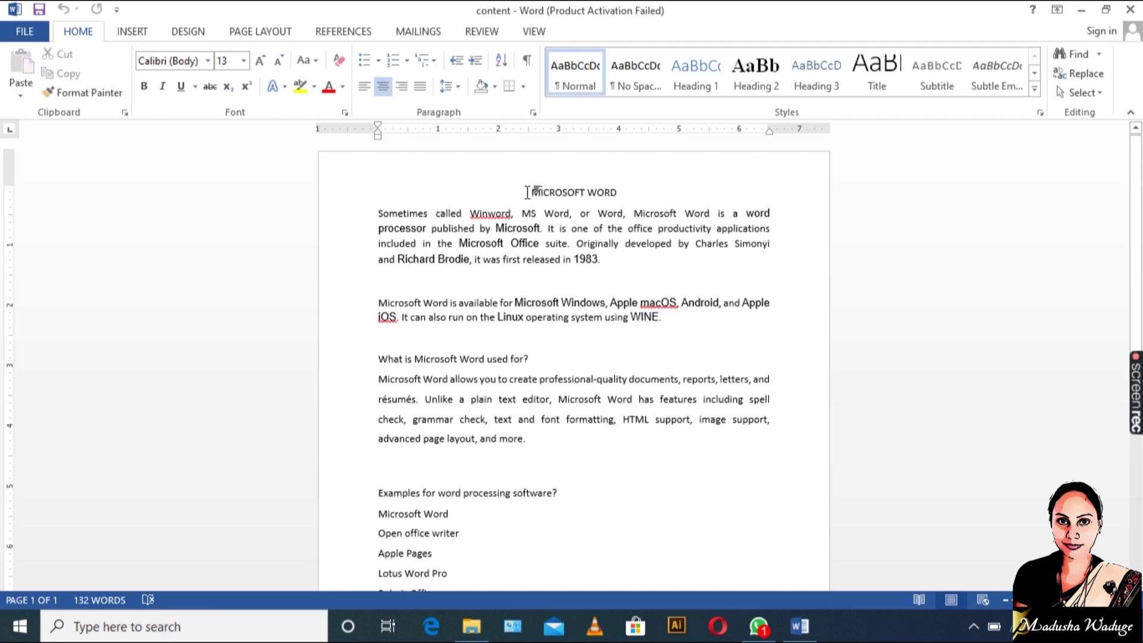
key(ctrl+j)
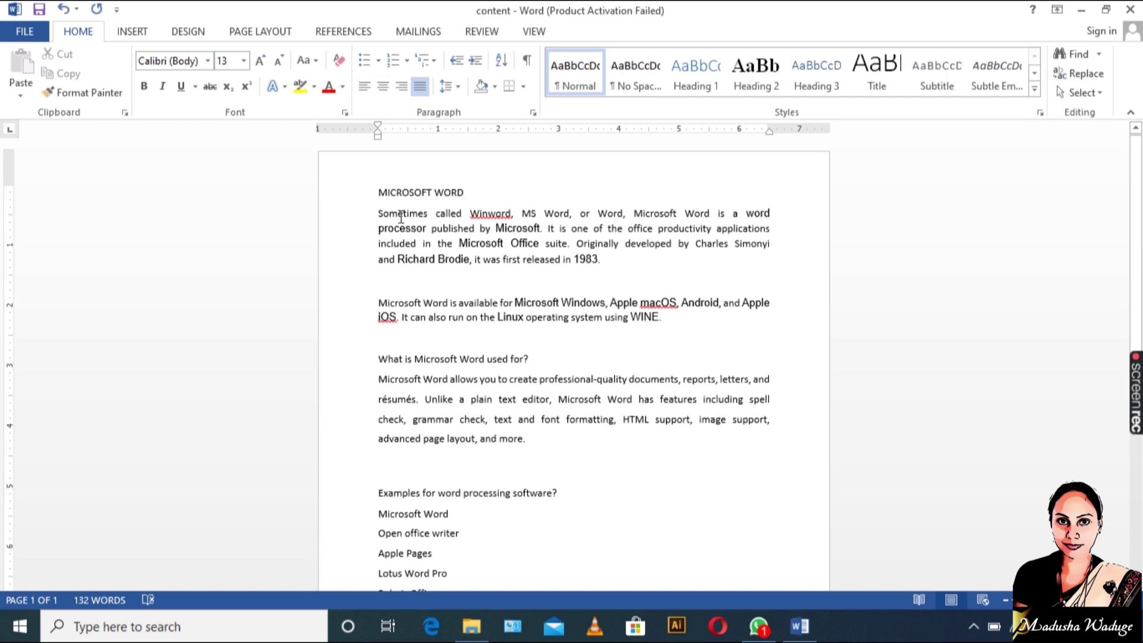
drag(378, 194, 625, 389)
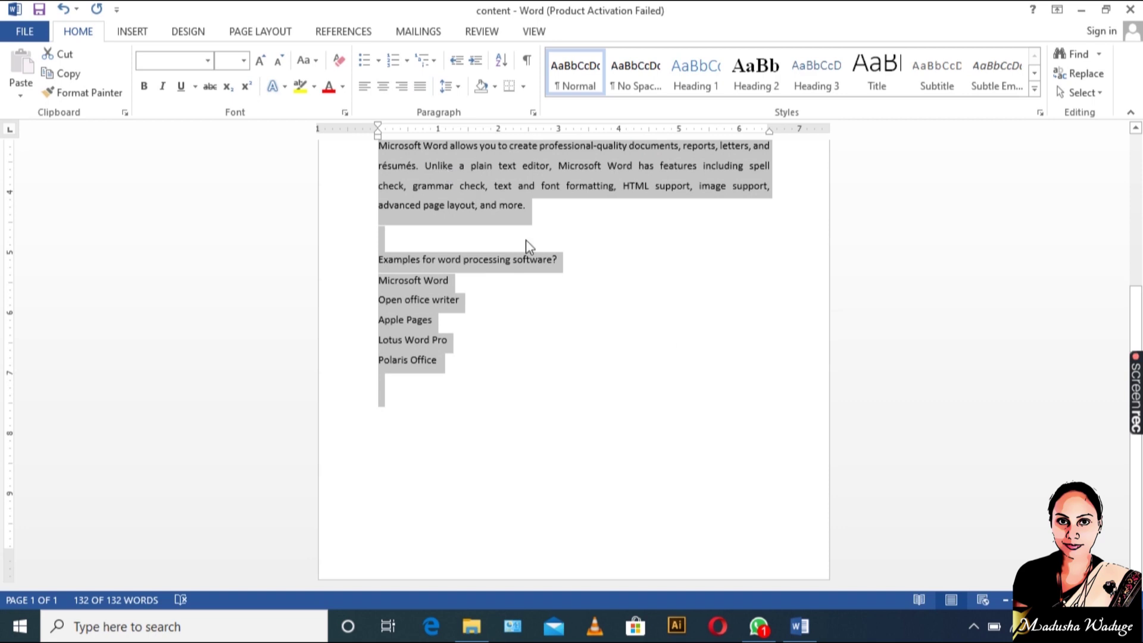
scroll(613, 352, up, 4)
click(379, 189)
drag(379, 189, 500, 526)
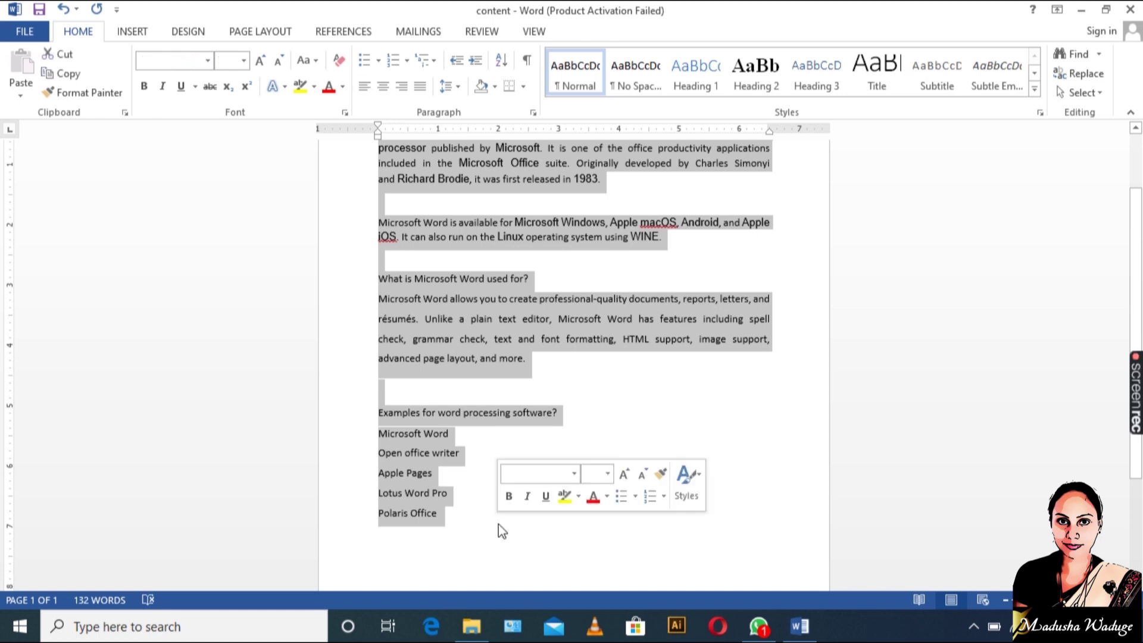
click(492, 307)
scroll(492, 307, up, 3)
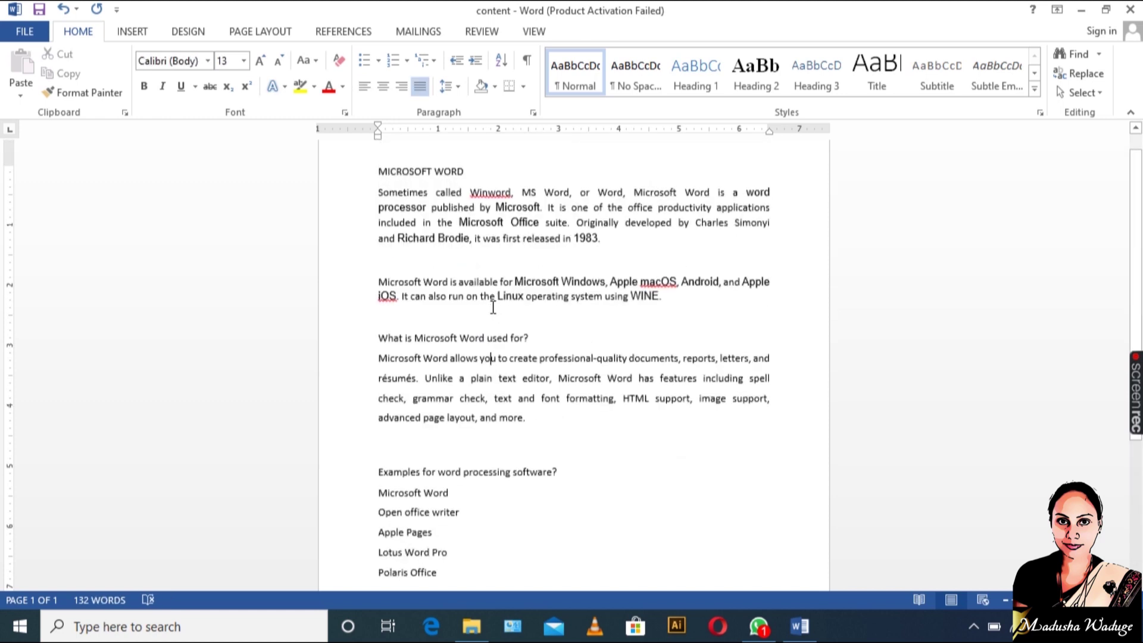
Copy all the text of the content document and paste it into the blank document.
click(379, 191)
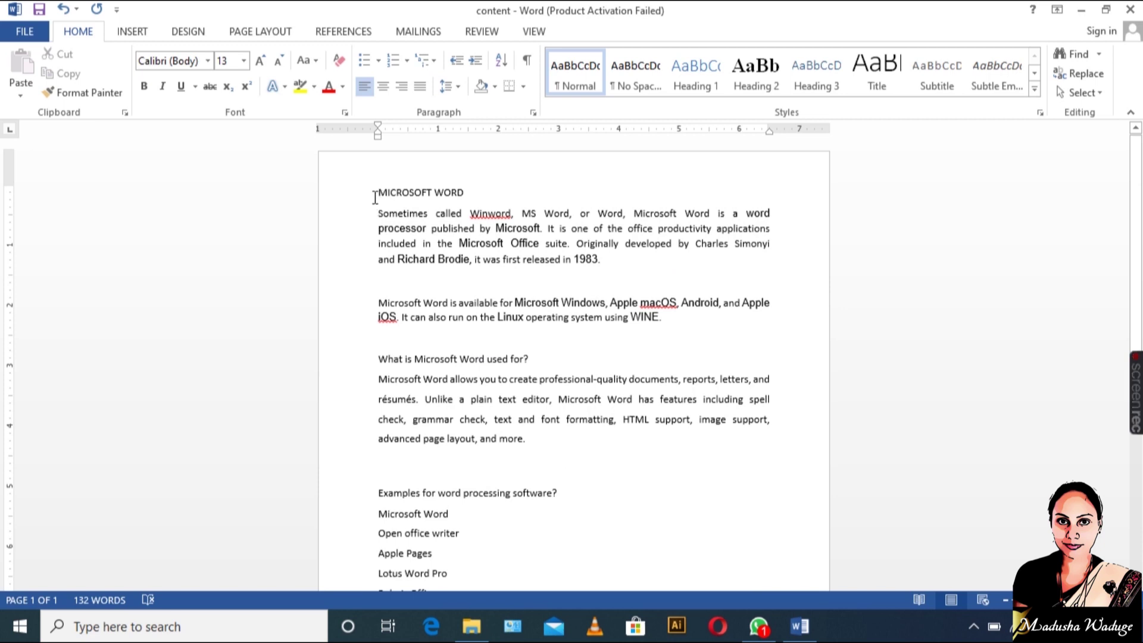
drag(379, 190, 462, 464)
key(ctrl+c)
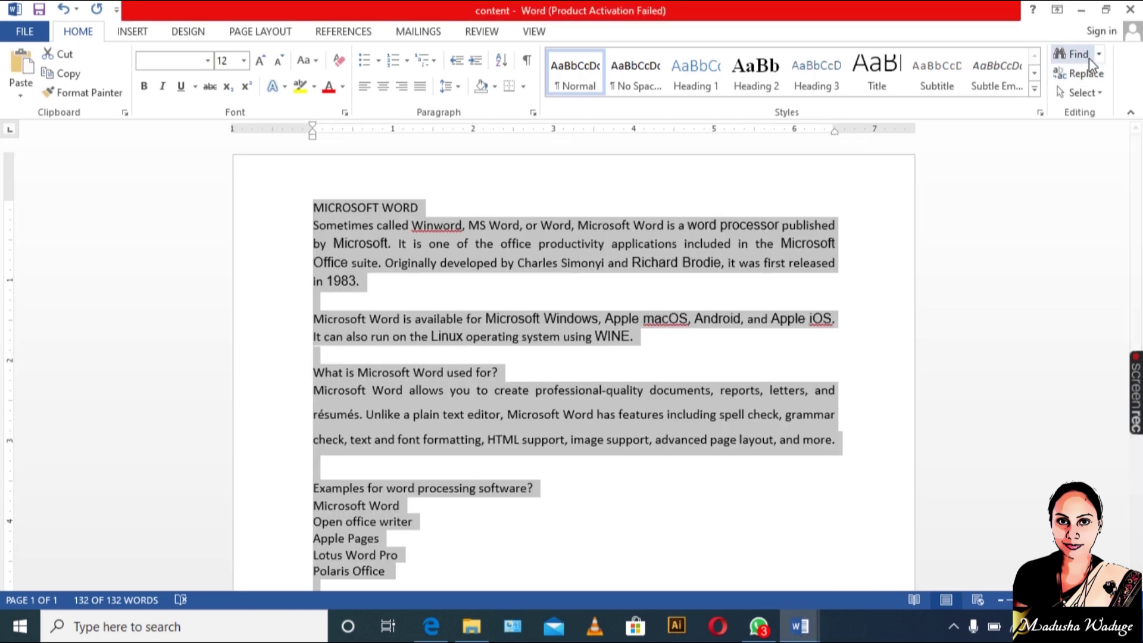
click(1082, 12)
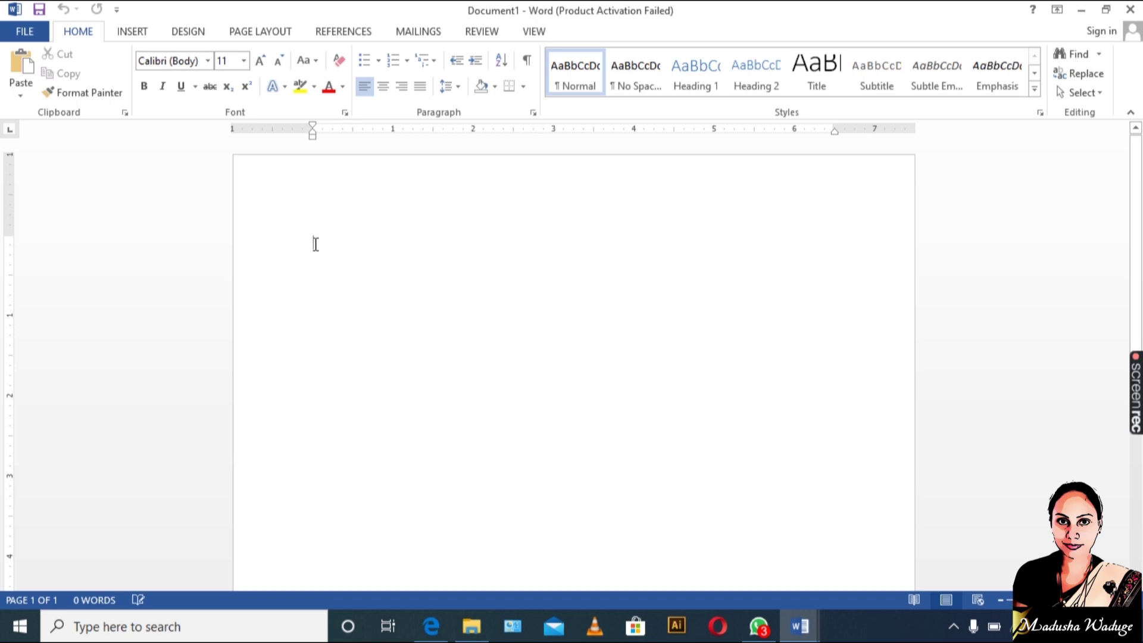
key(ctrl+v)
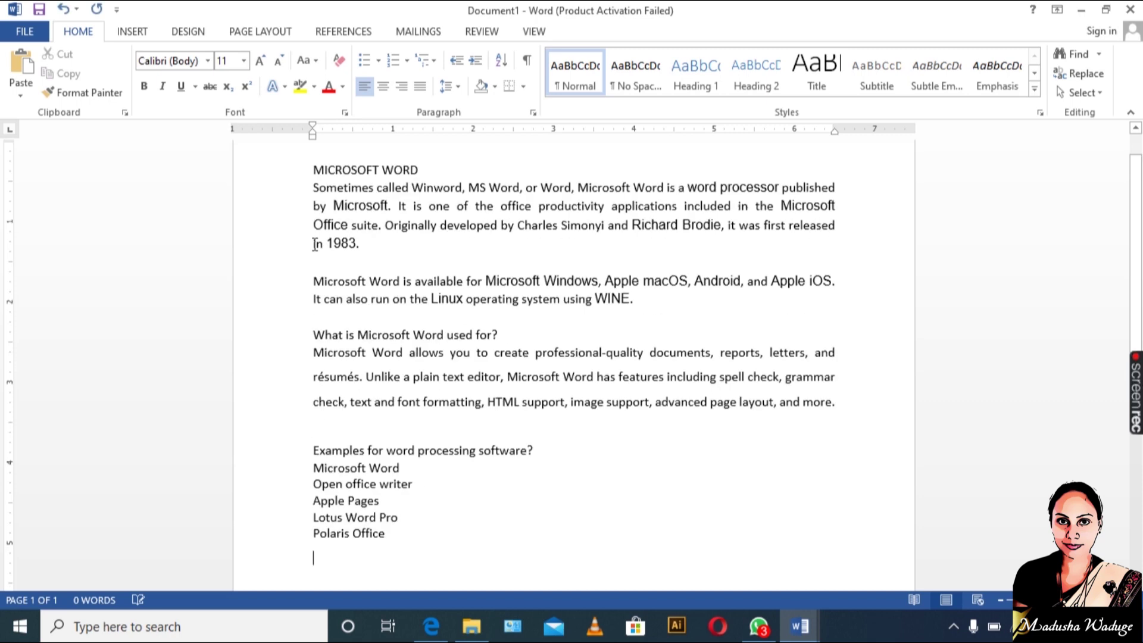
scroll(557, 371, up, 1)
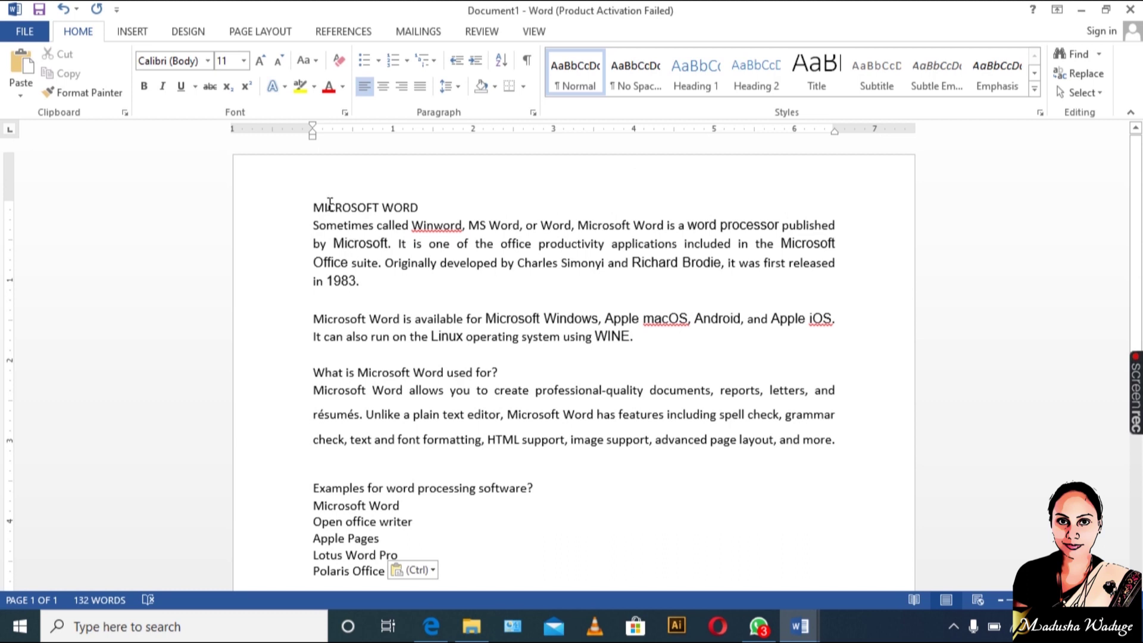
scroll(330, 202, down, 5)
click(400, 426)
click(388, 370)
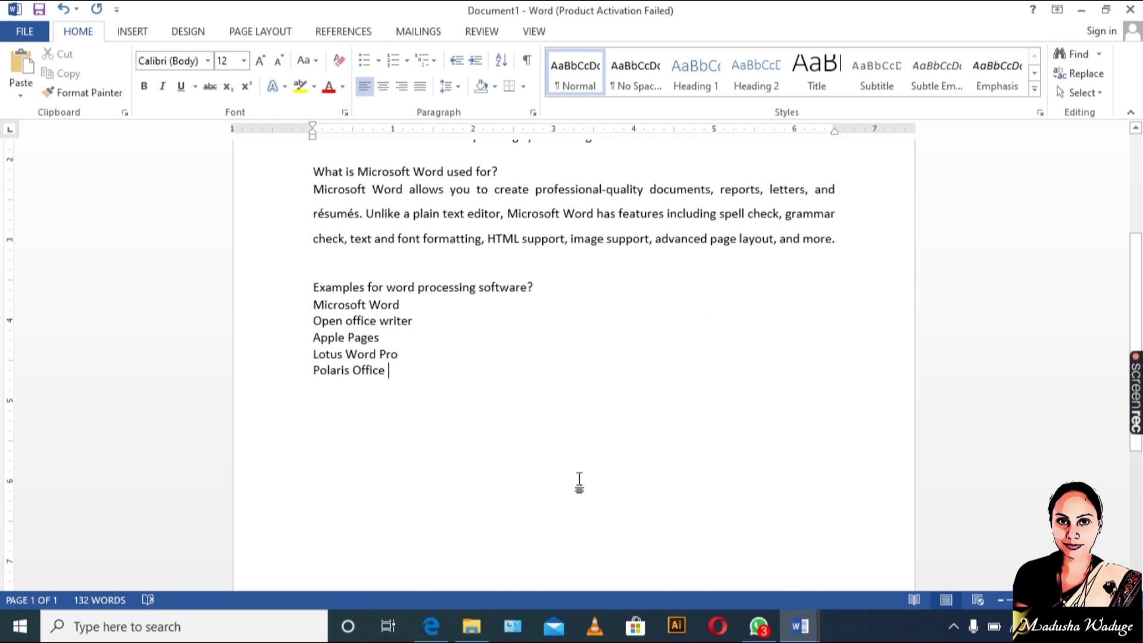
scroll(569, 454, up, 4)
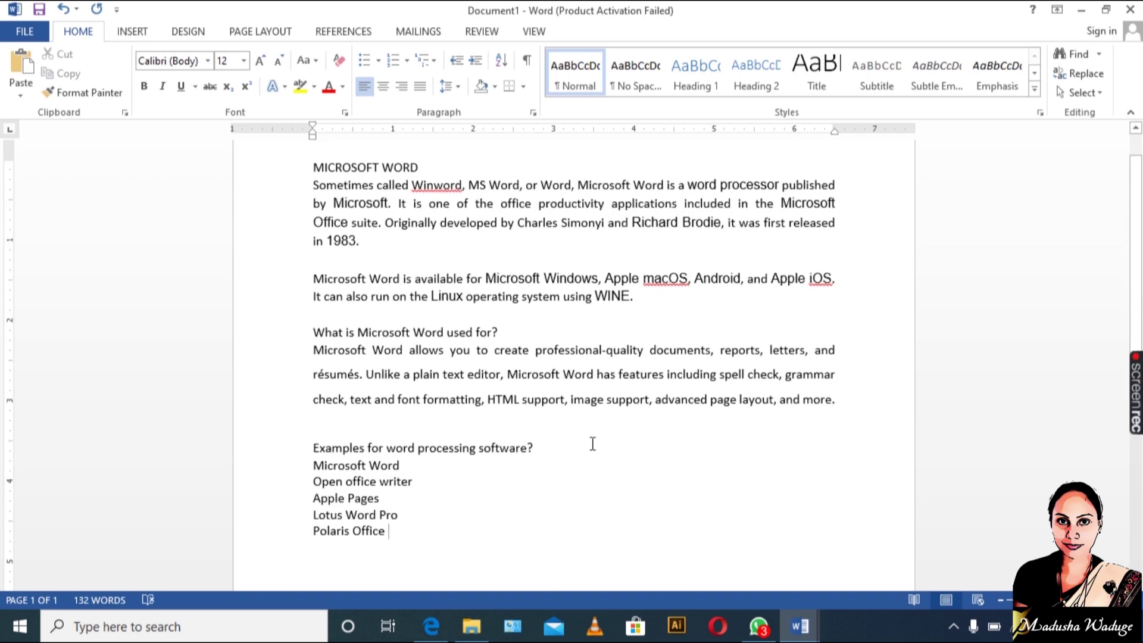
scroll(594, 444, up, 1)
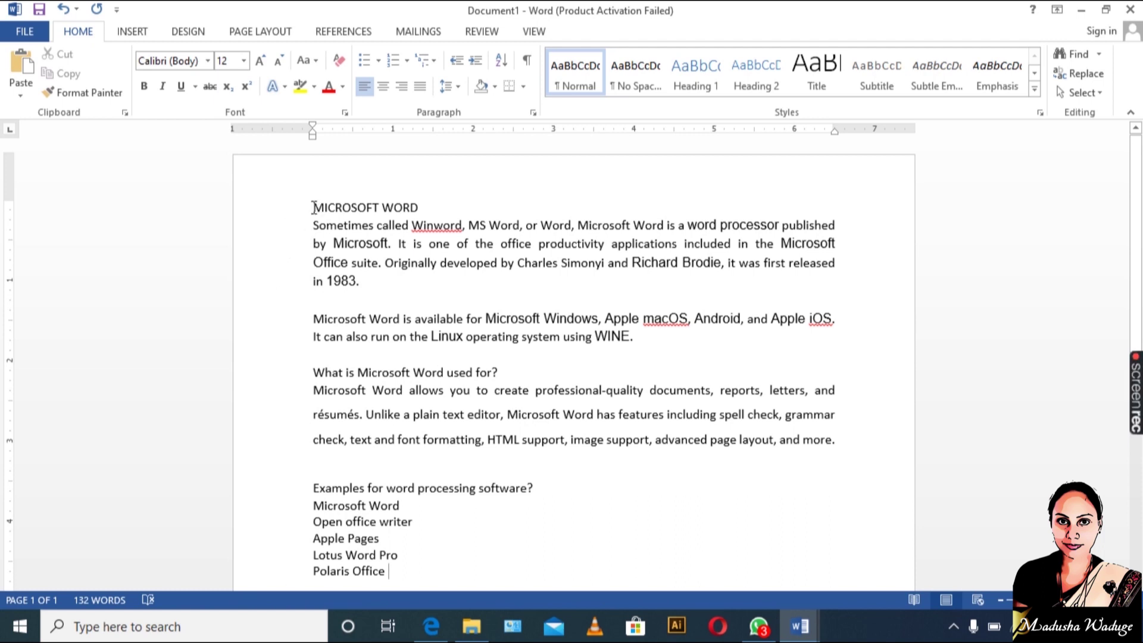
drag(313, 207, 679, 531)
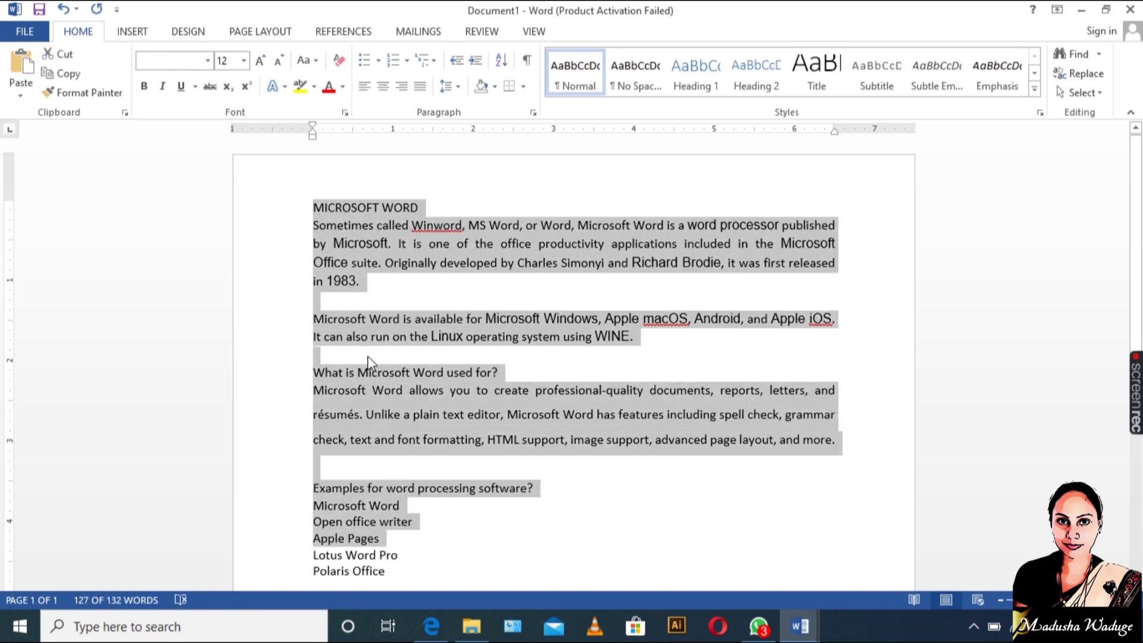
click(530, 284)
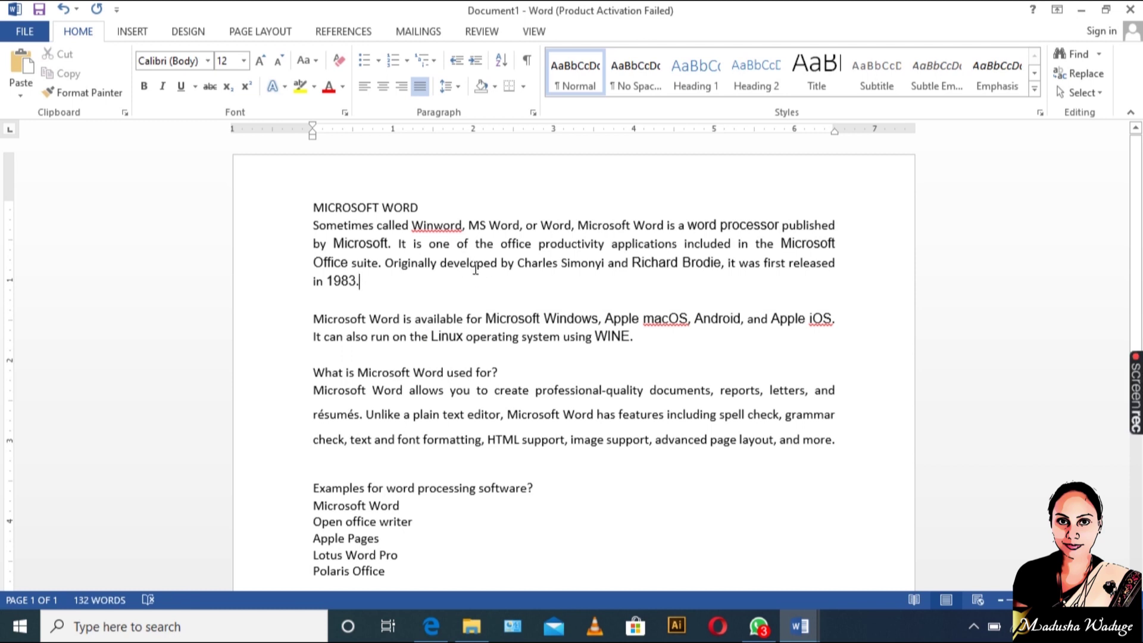
Increase the font size of the "MICROSOFT WORD" title line to 26.
click(421, 208)
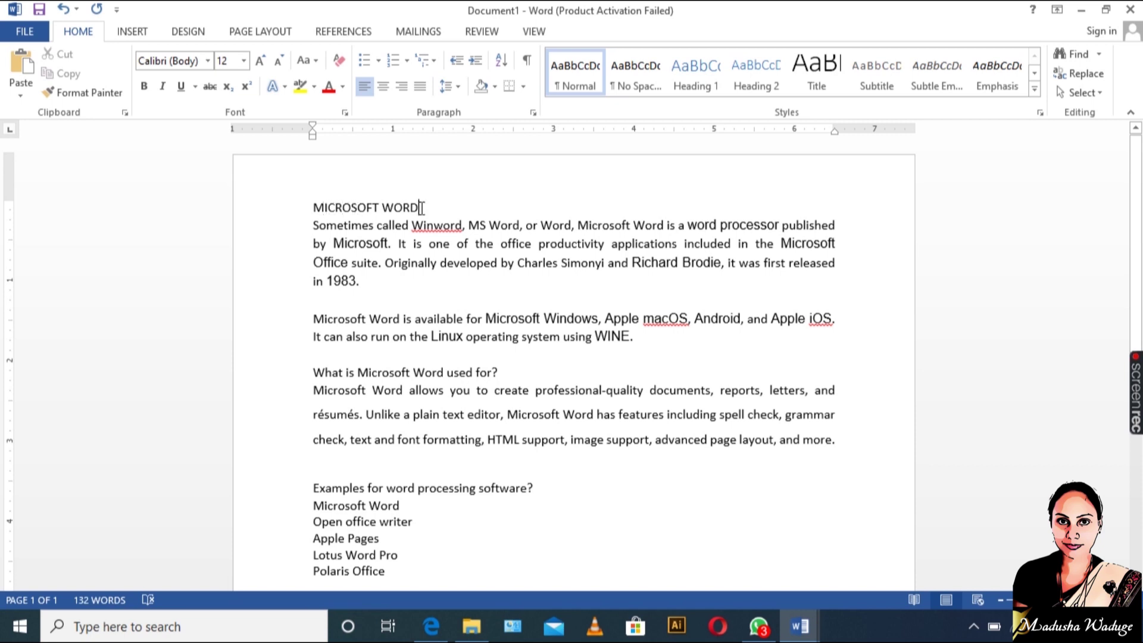
click(295, 208)
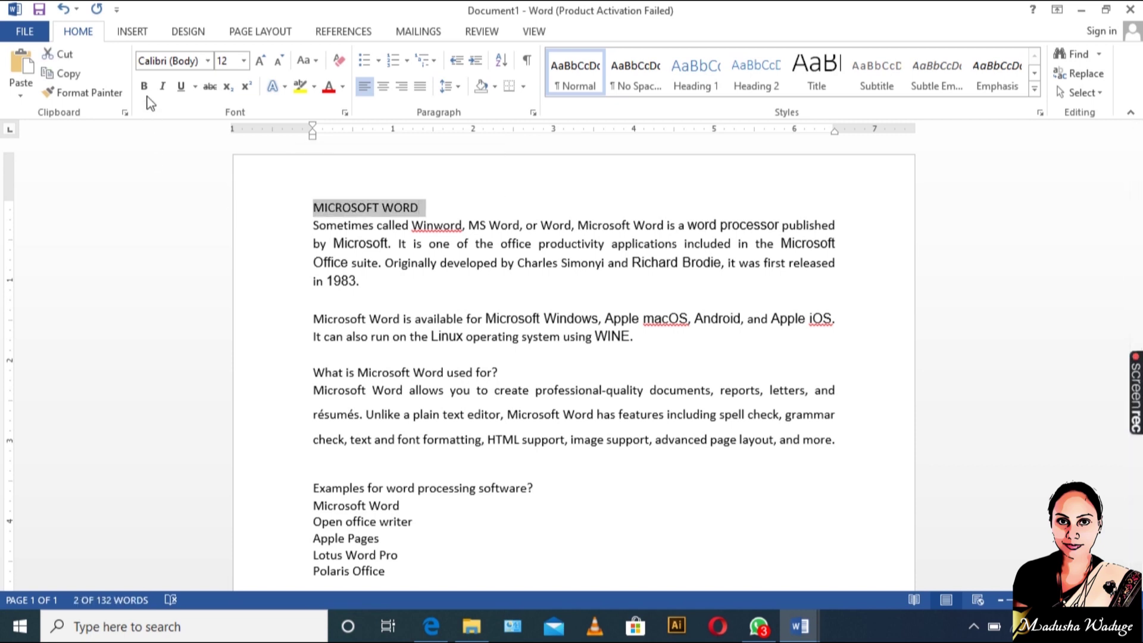
click(261, 63)
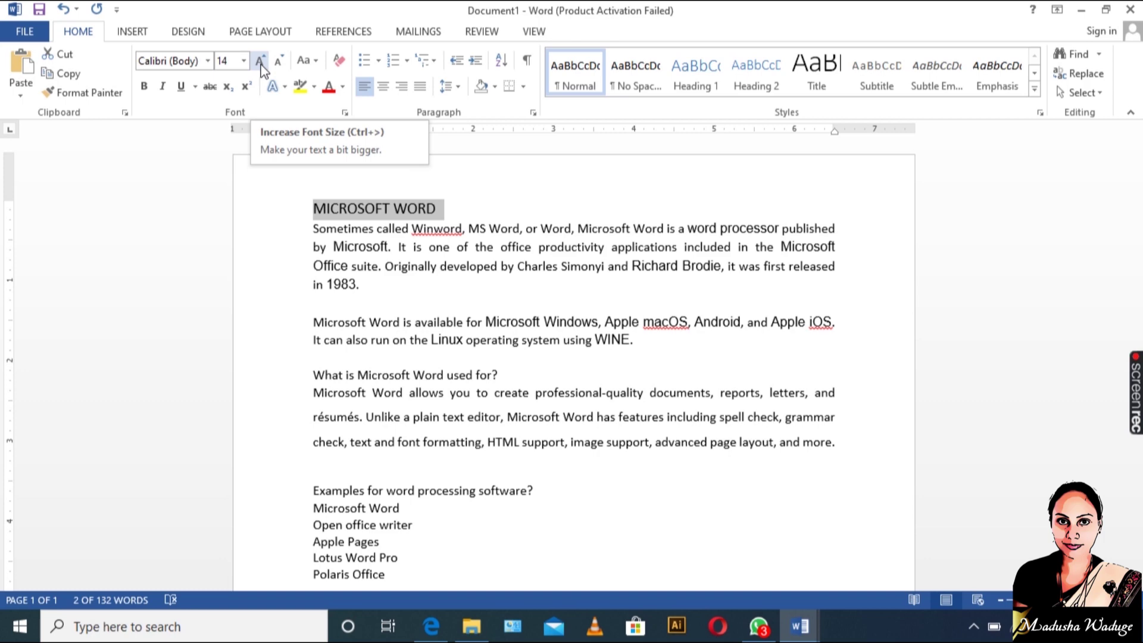
click(261, 61)
click(261, 61)
click(260, 62)
click(261, 61)
click(260, 61)
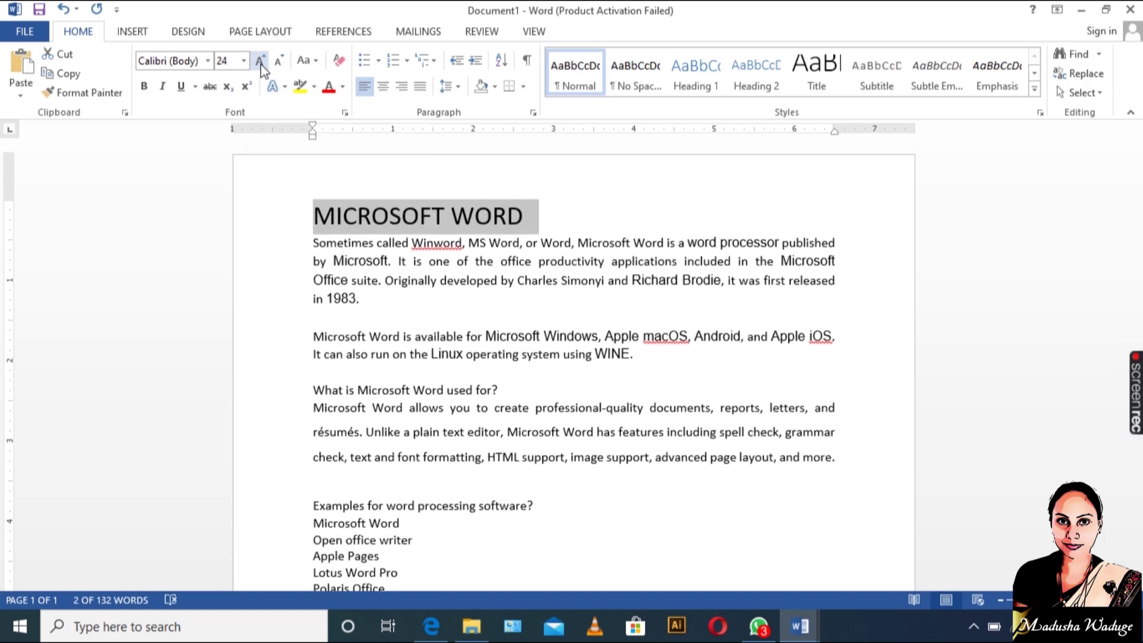
click(260, 61)
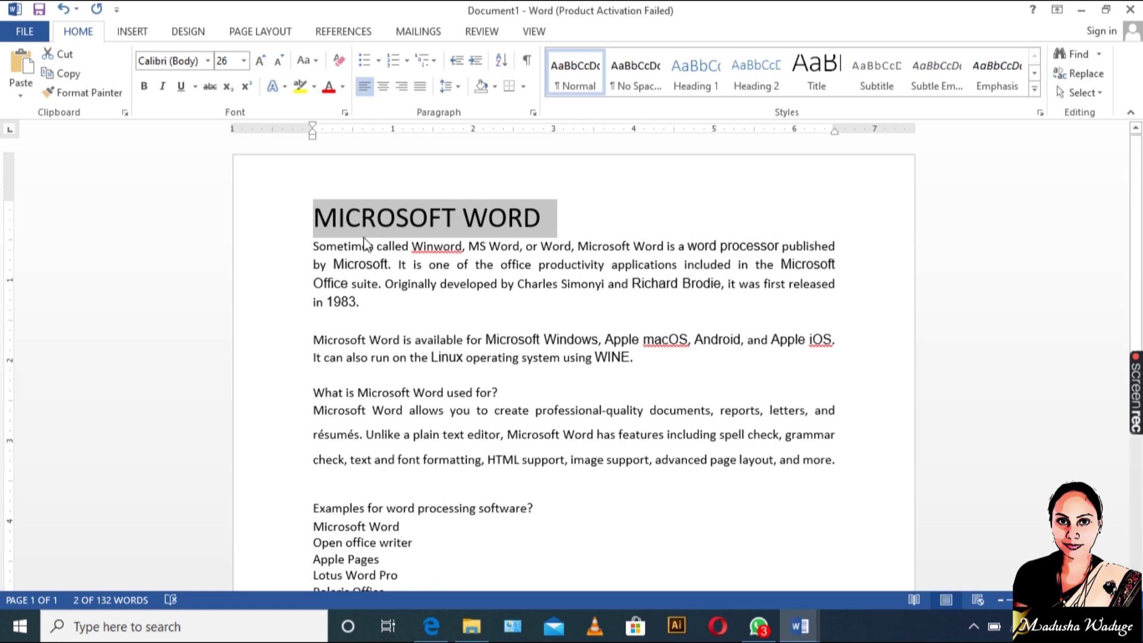
Centre the "MICROSOFT WORD" title line and apply justified alignment to the first paragraph below it.
click(388, 89)
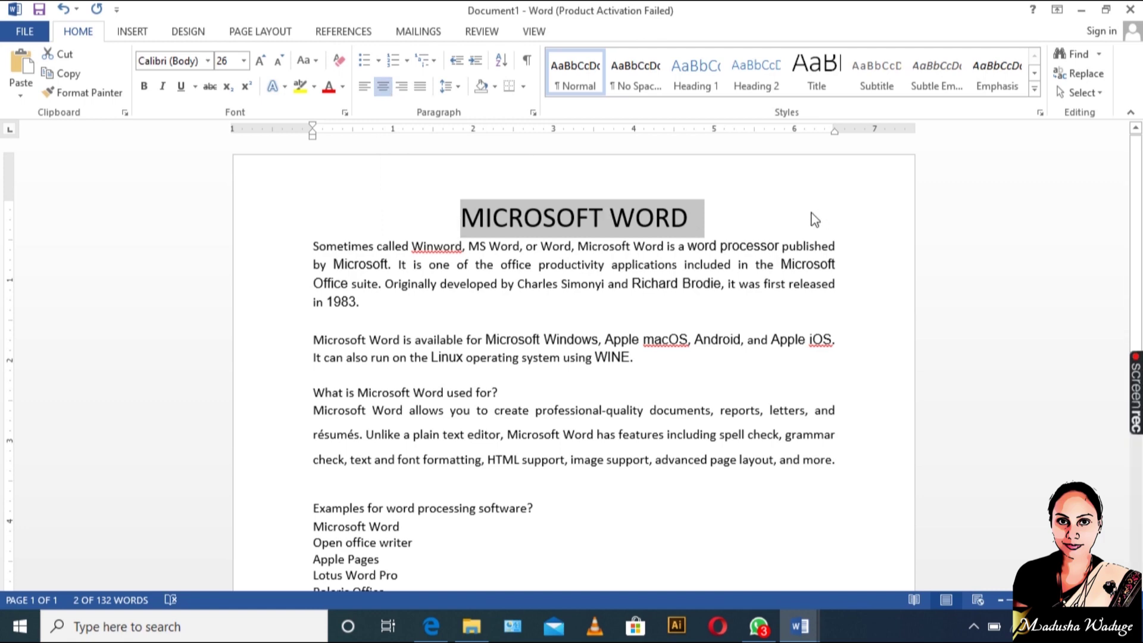
click(677, 263)
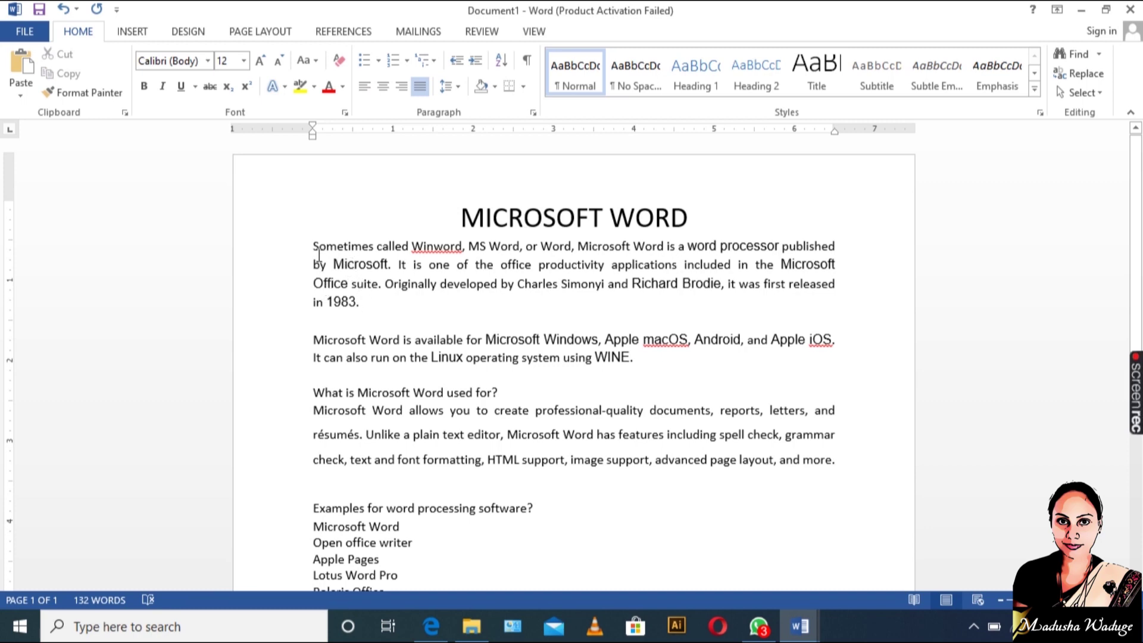
drag(312, 246, 822, 297)
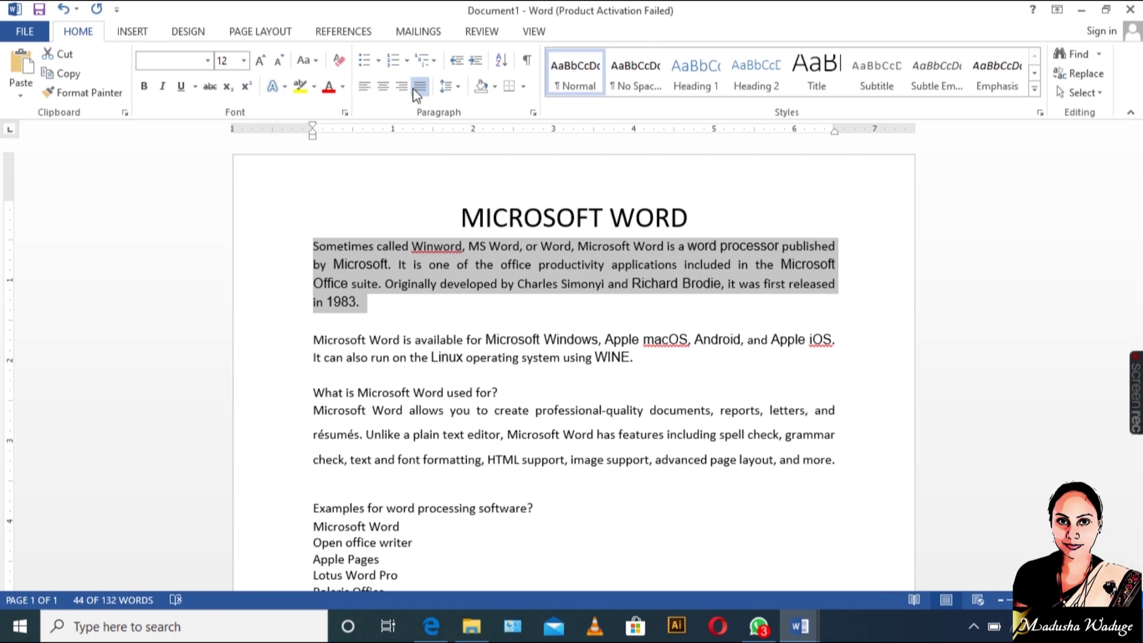
click(367, 88)
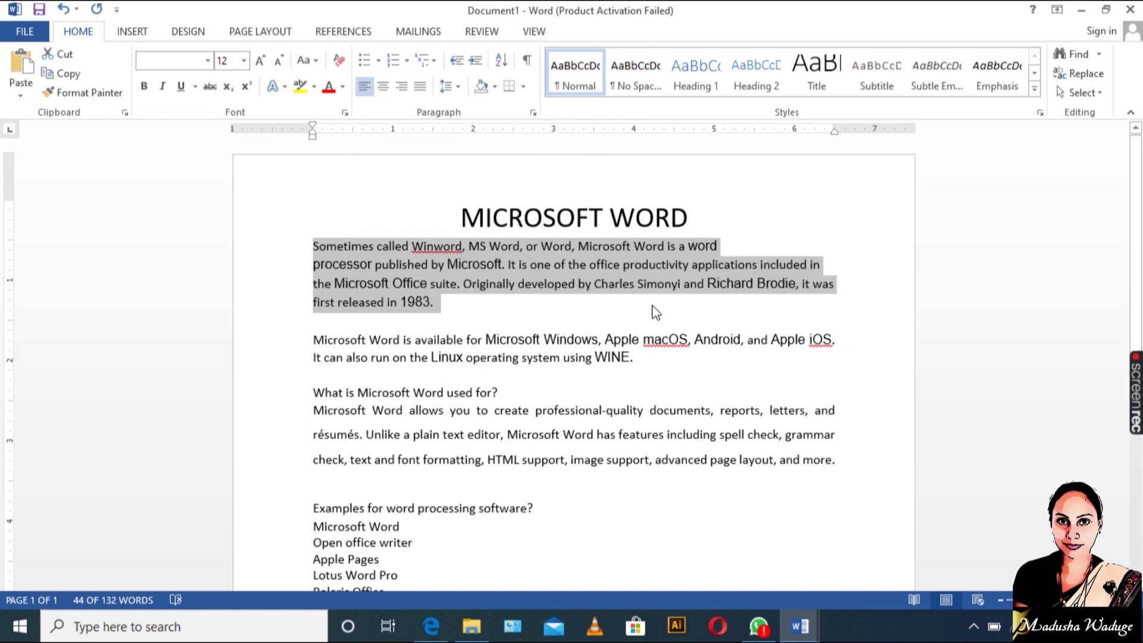
click(420, 88)
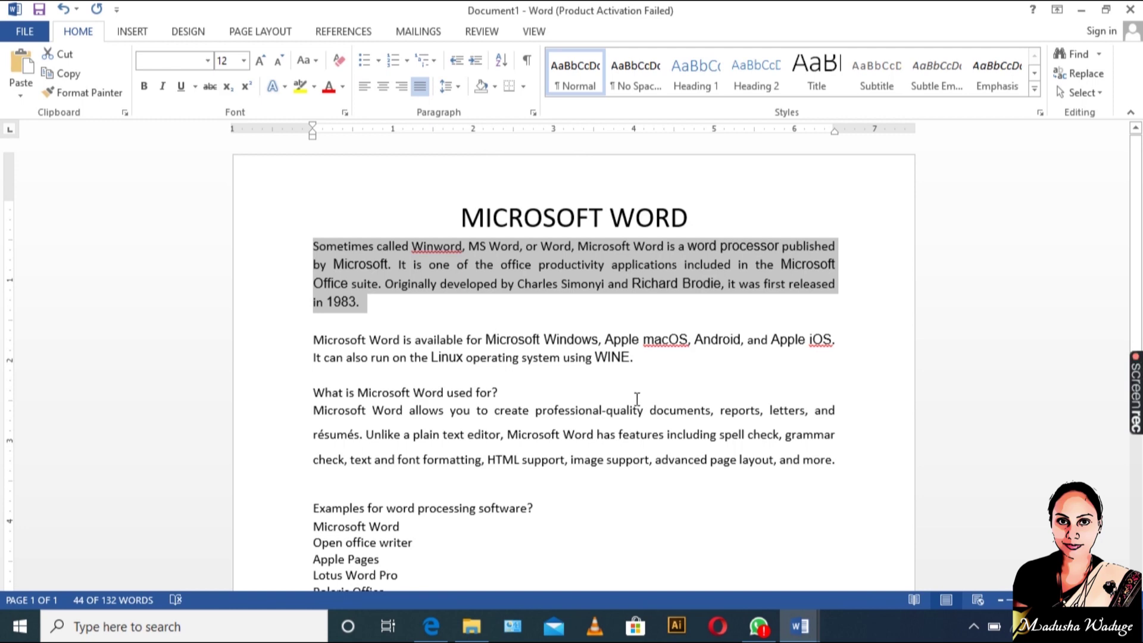
Insert the logo picture from the practical 1 folder under zoom class > Word on the E: drive, below the title.
click(134, 33)
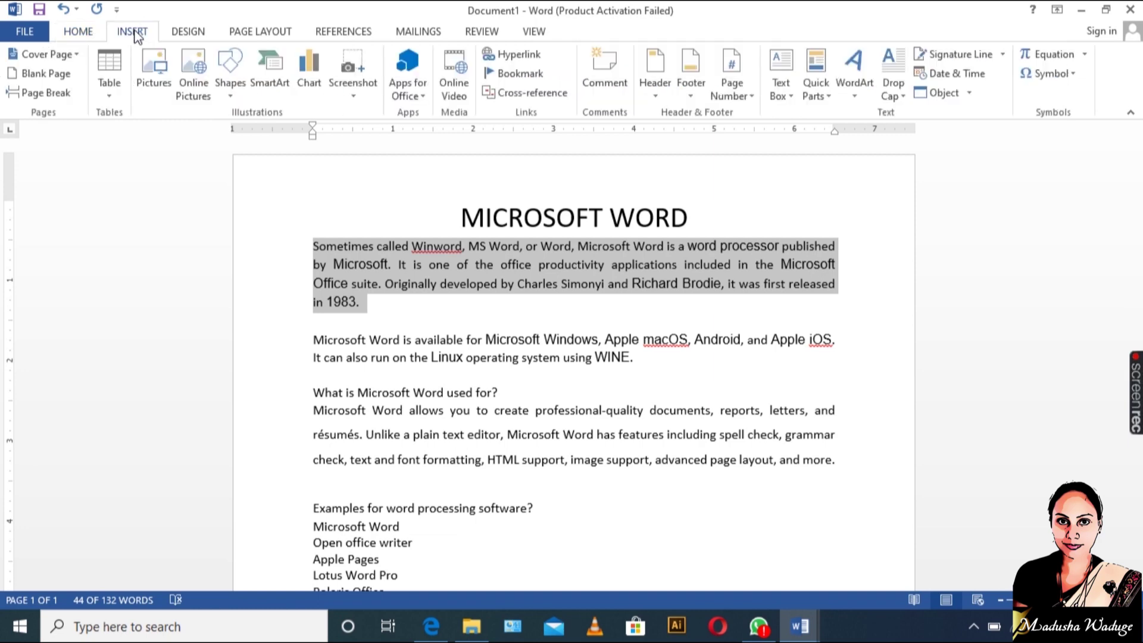
click(160, 82)
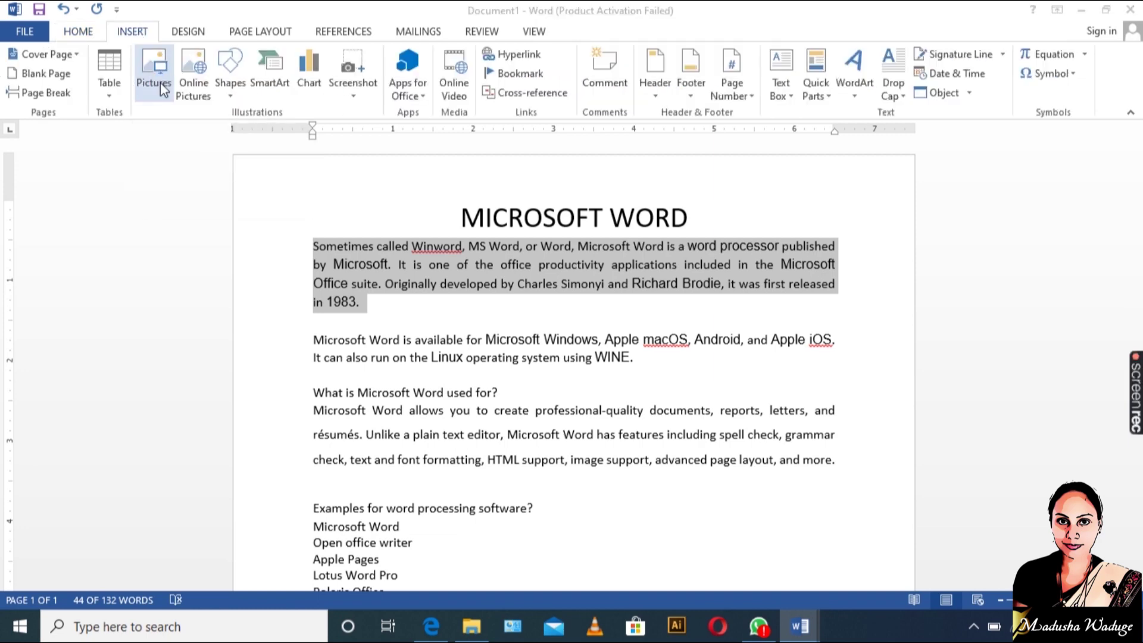
drag(349, 22, 399, 43)
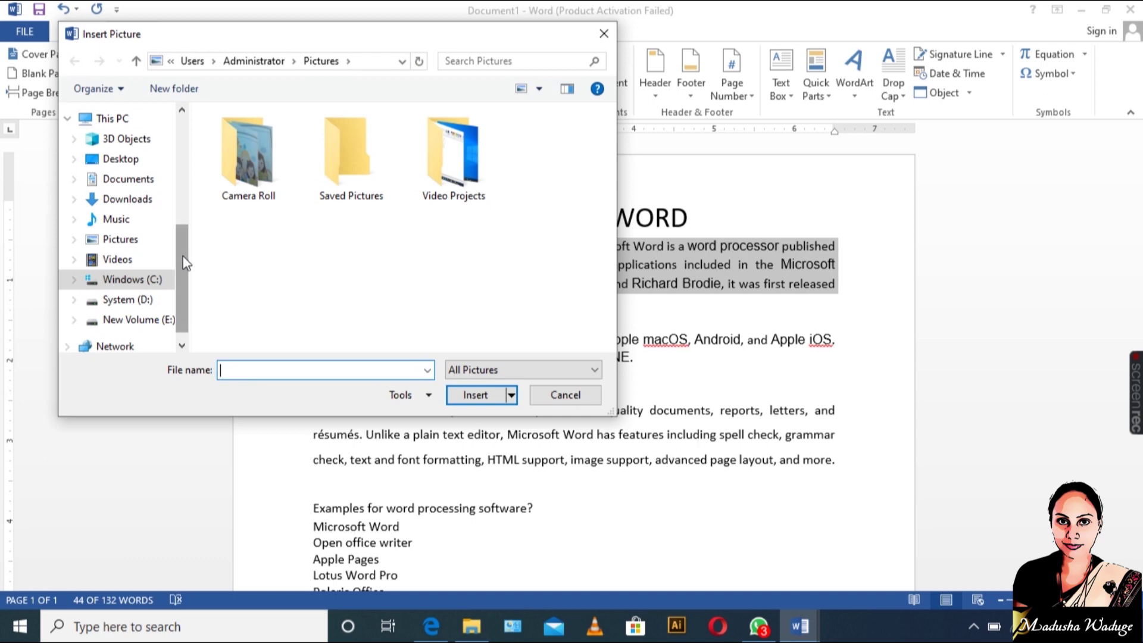
scroll(182, 257, down, 1)
click(159, 294)
double_click(276, 137)
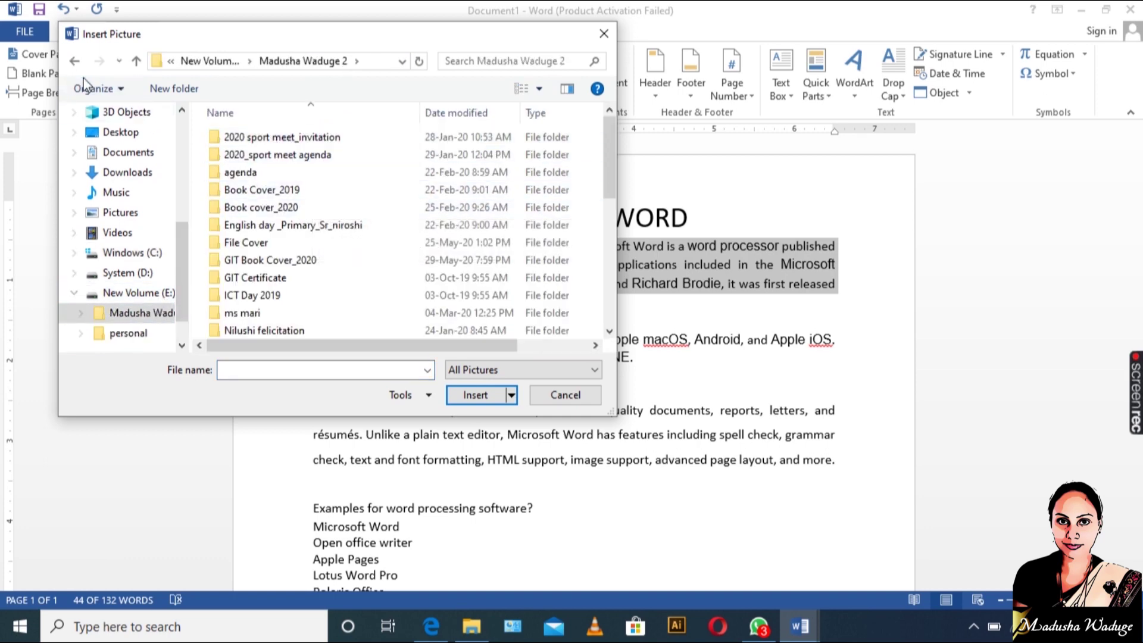
click(252, 162)
scroll(252, 158, down, 5)
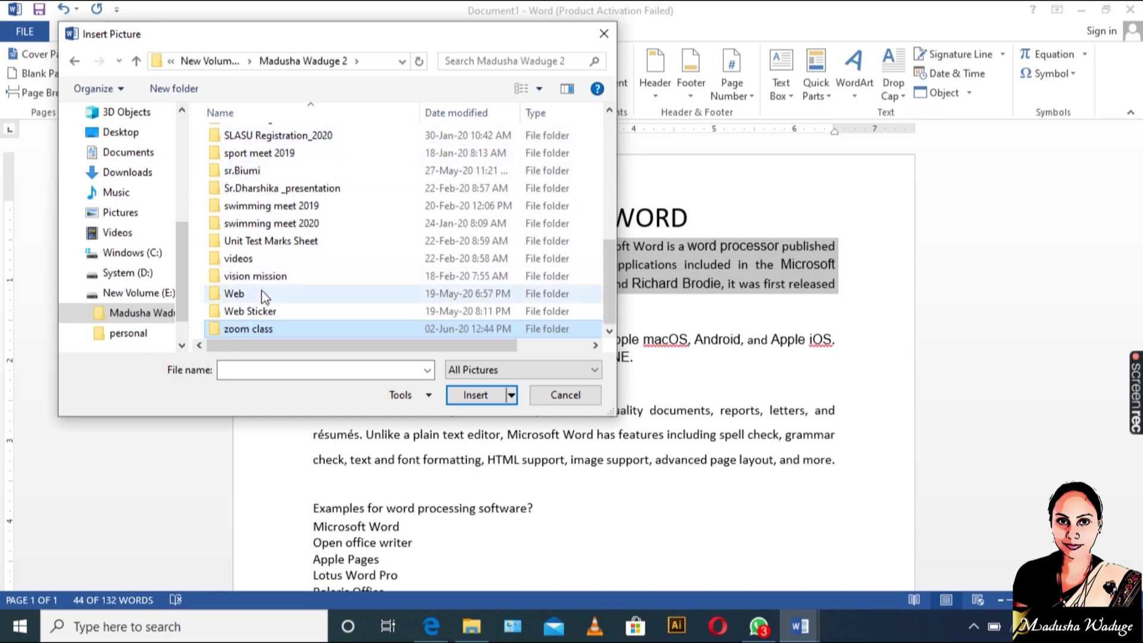
double_click(257, 330)
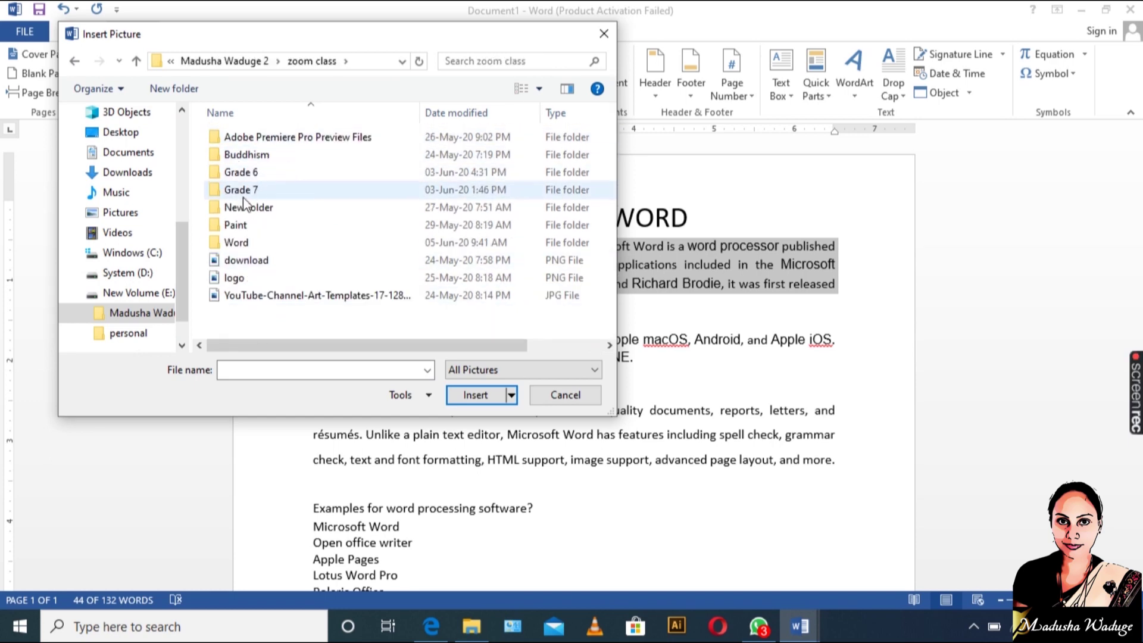
double_click(249, 243)
double_click(255, 174)
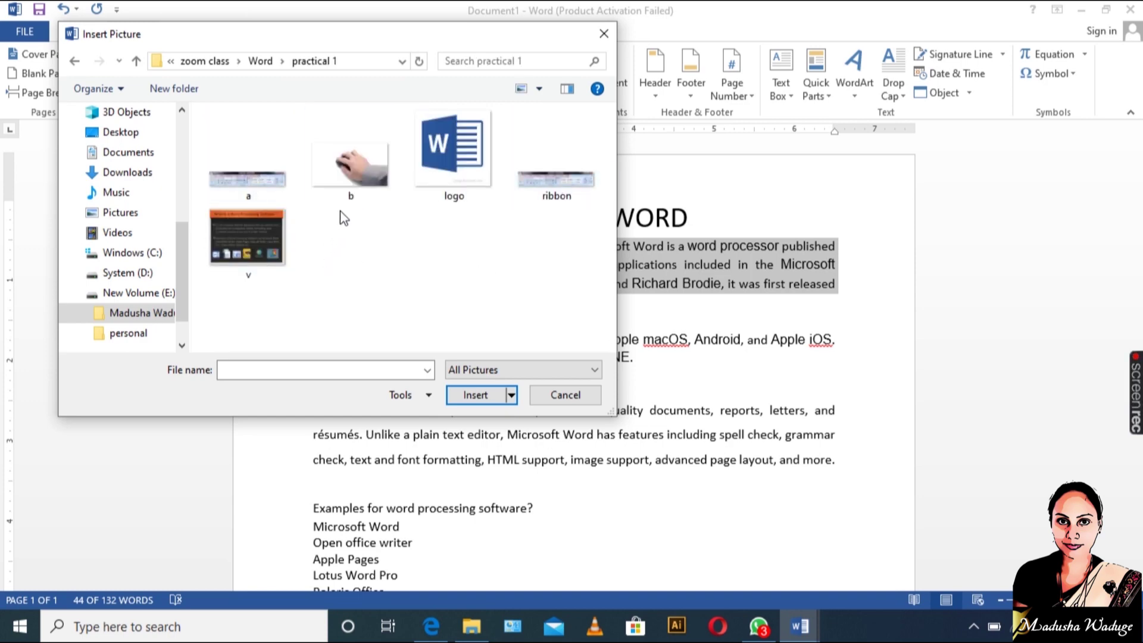
click(466, 160)
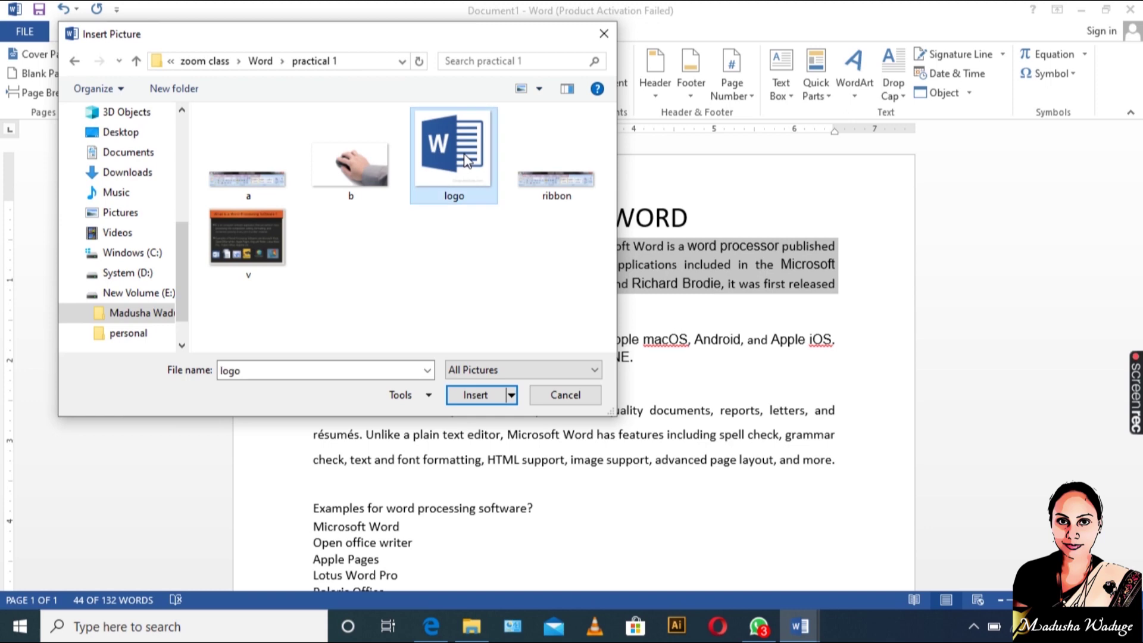
click(491, 395)
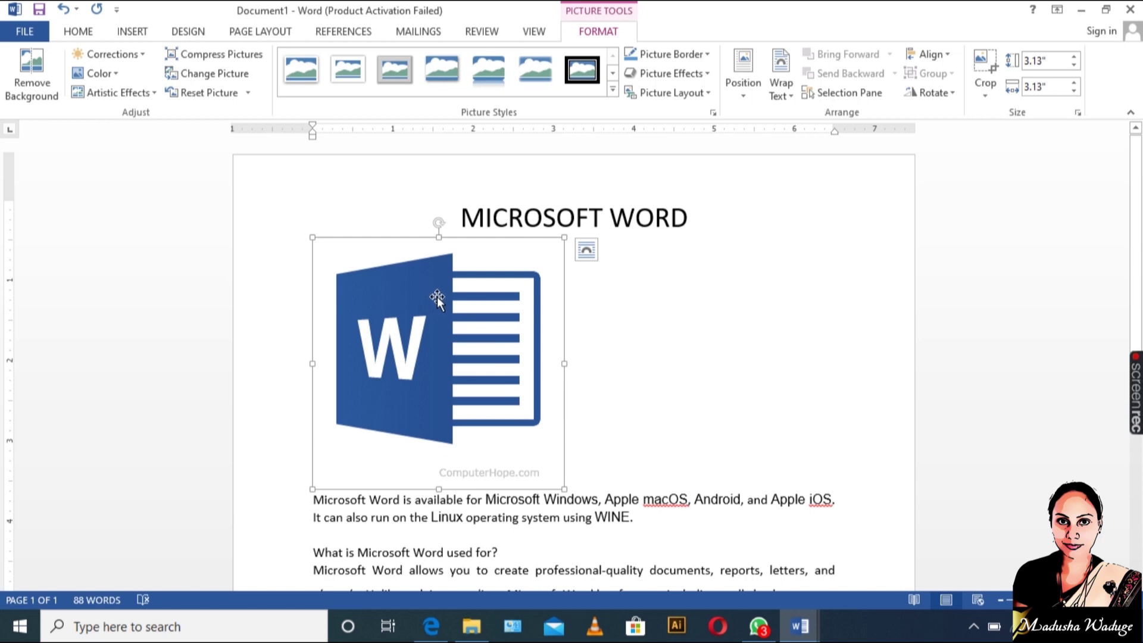
Set the logo picture's text wrapping to Tight.
drag(470, 293, 411, 321)
click(587, 250)
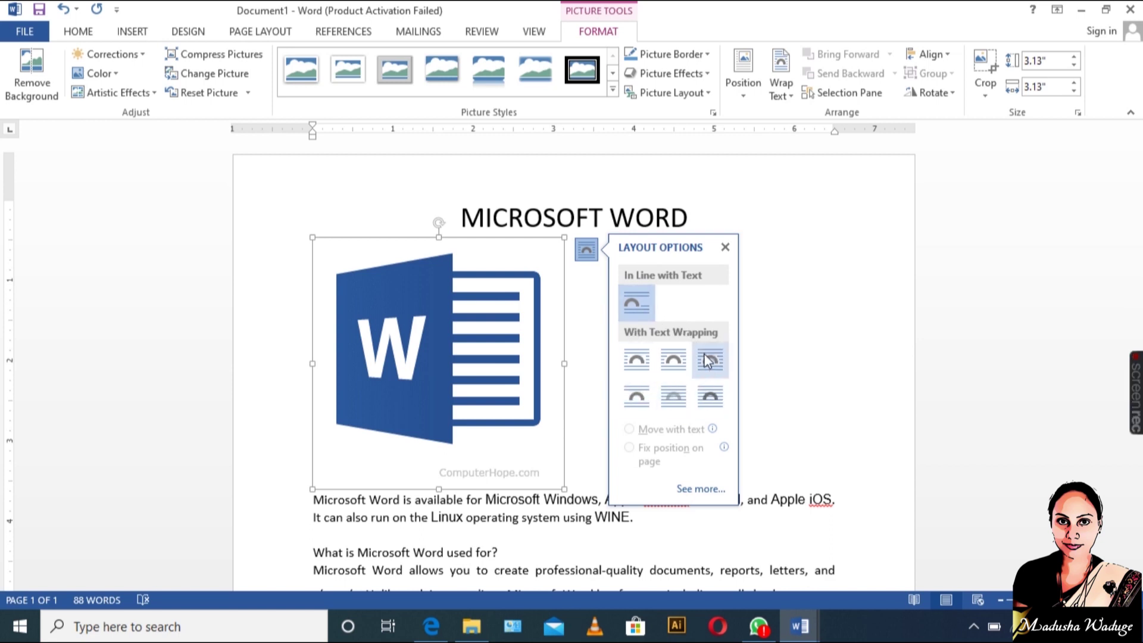
click(672, 360)
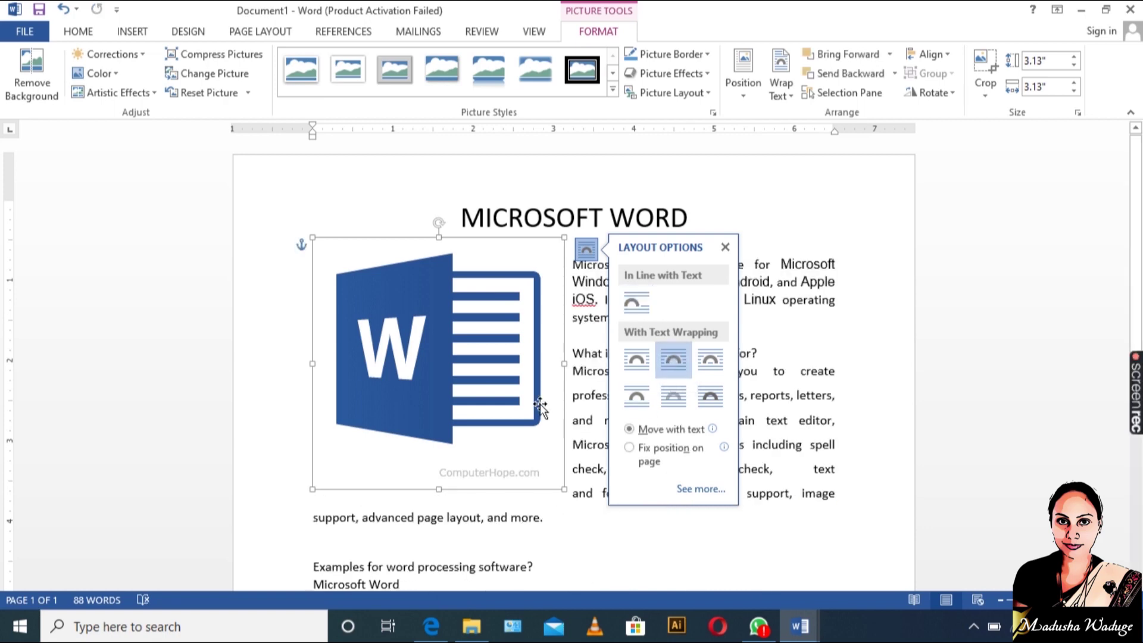
click(725, 247)
Shrink the logo picture to about 1.87" square and place it against the page's right margin beside the title.
drag(427, 306, 538, 305)
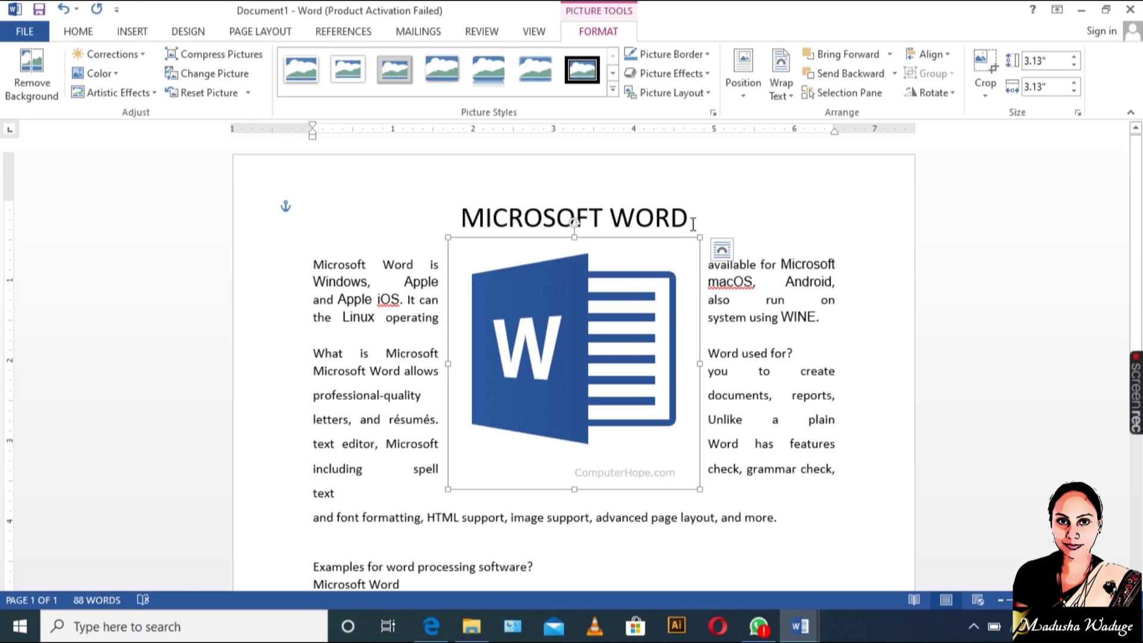
drag(697, 236, 822, 185)
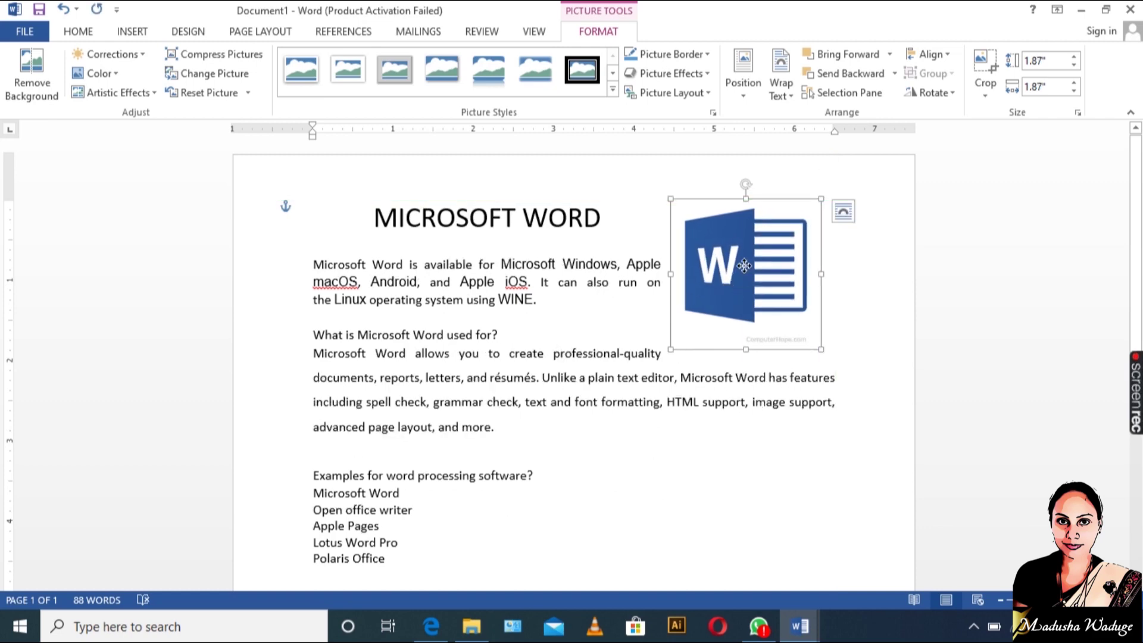
drag(727, 276, 755, 265)
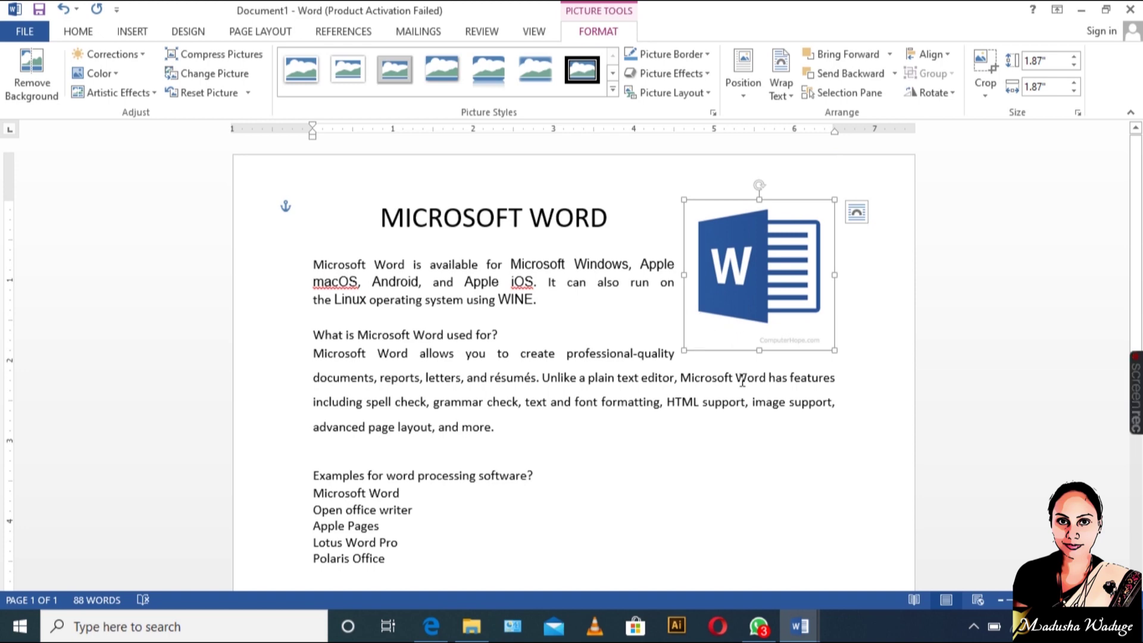
click(736, 487)
click(732, 253)
click(759, 478)
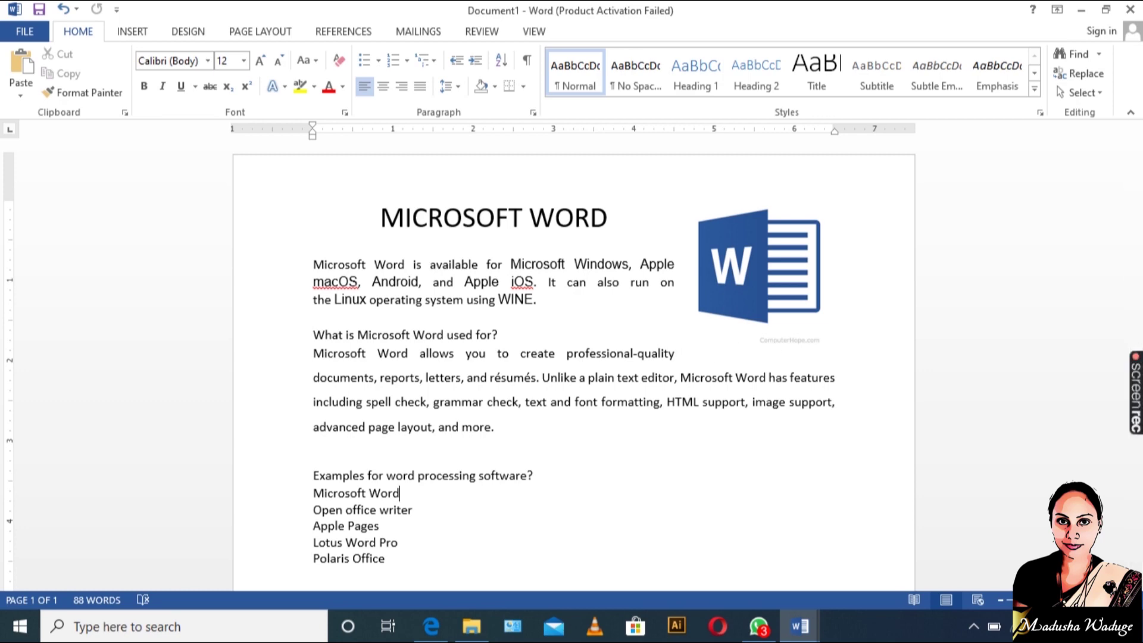
Crop the logo picture on all four sides, cutting off the ComputerHope.com watermark and the white margins, to about 1.51" high.
scroll(950, 470, up, 4)
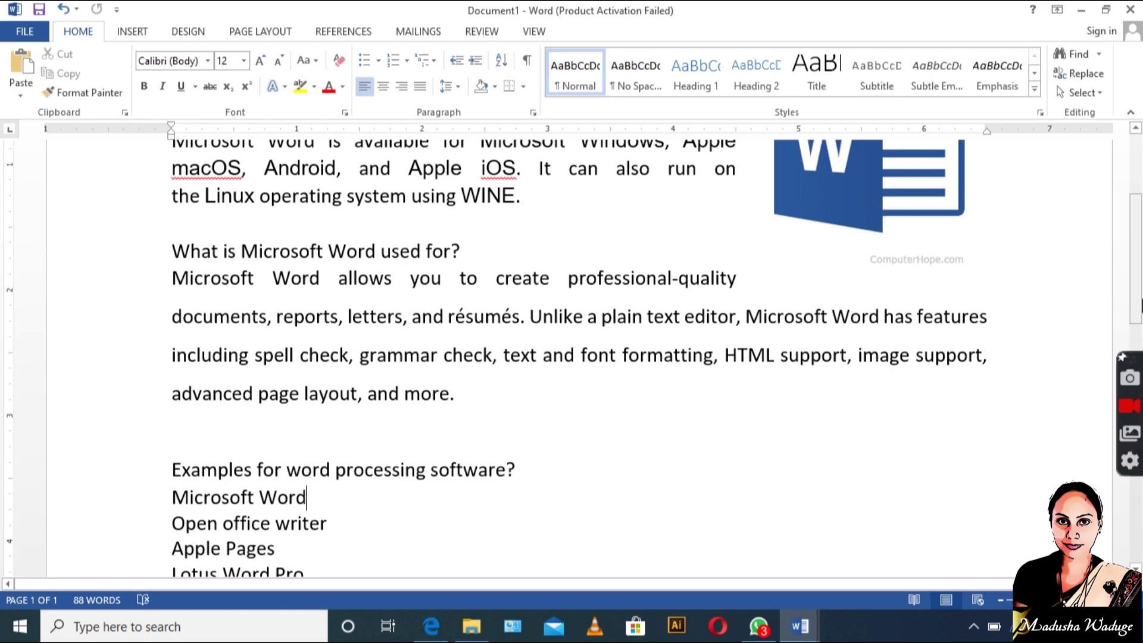
scroll(1136, 268, up, 5)
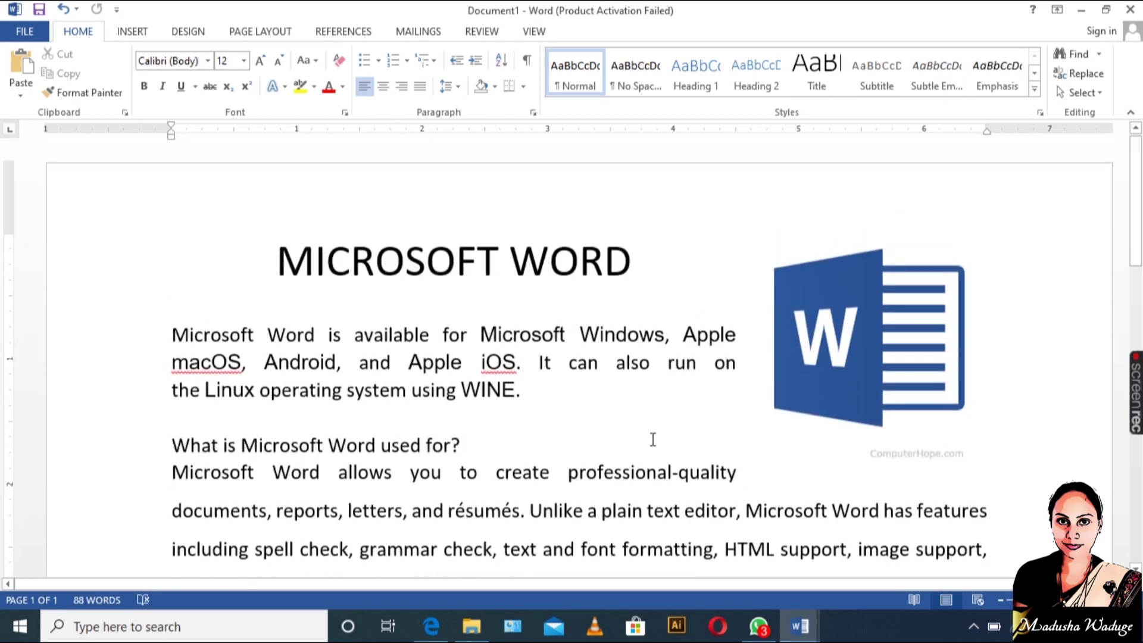
click(856, 388)
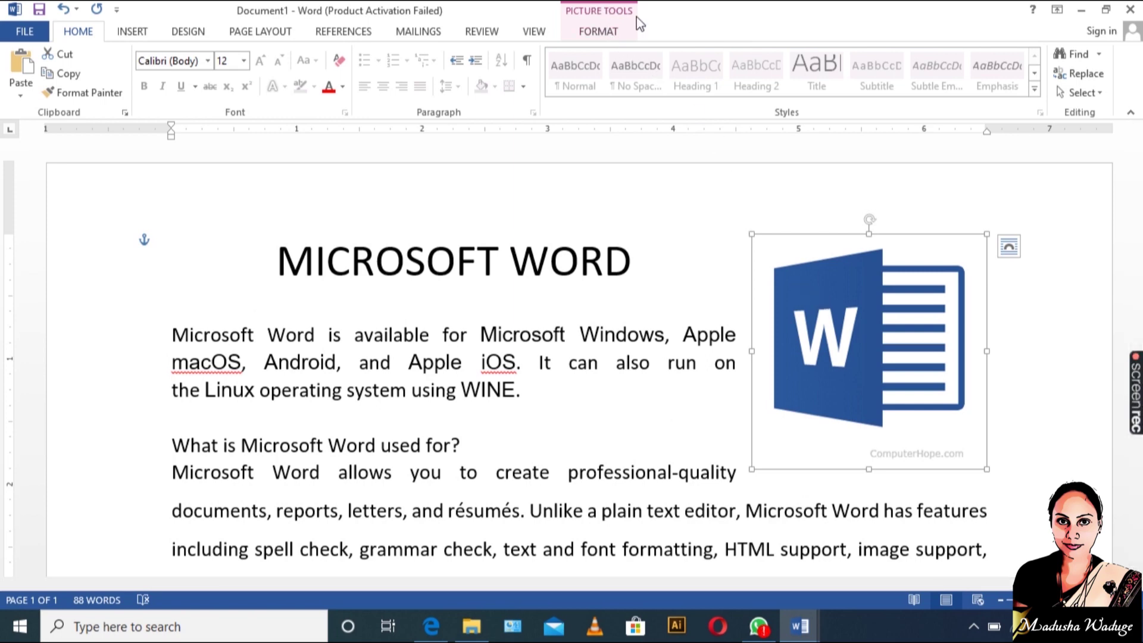
click(620, 17)
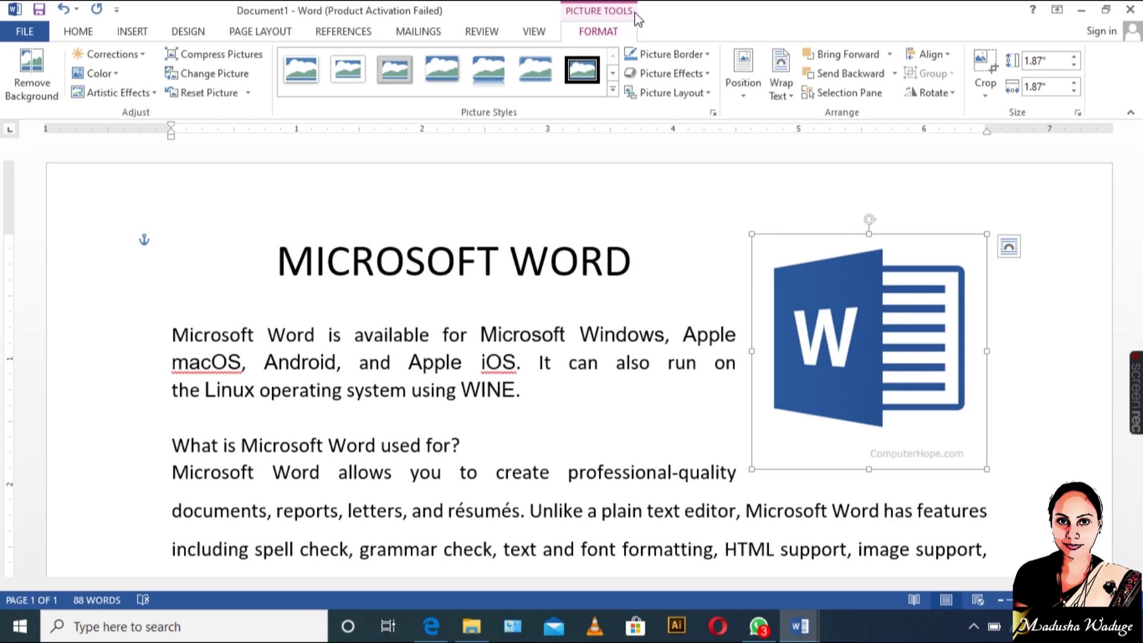
click(988, 65)
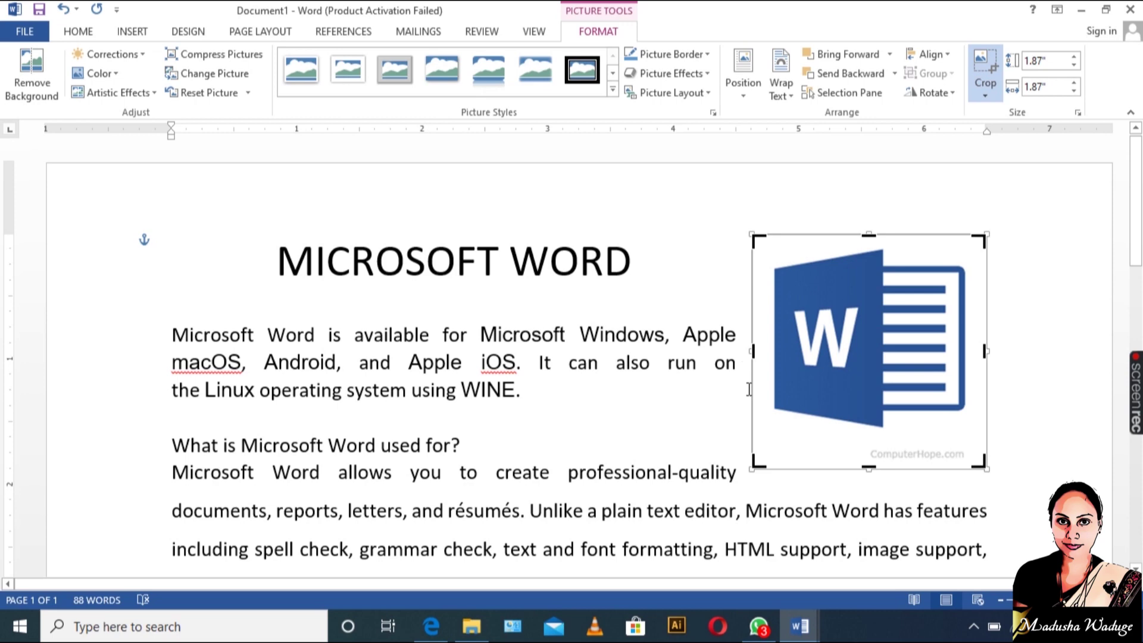
drag(870, 468, 870, 433)
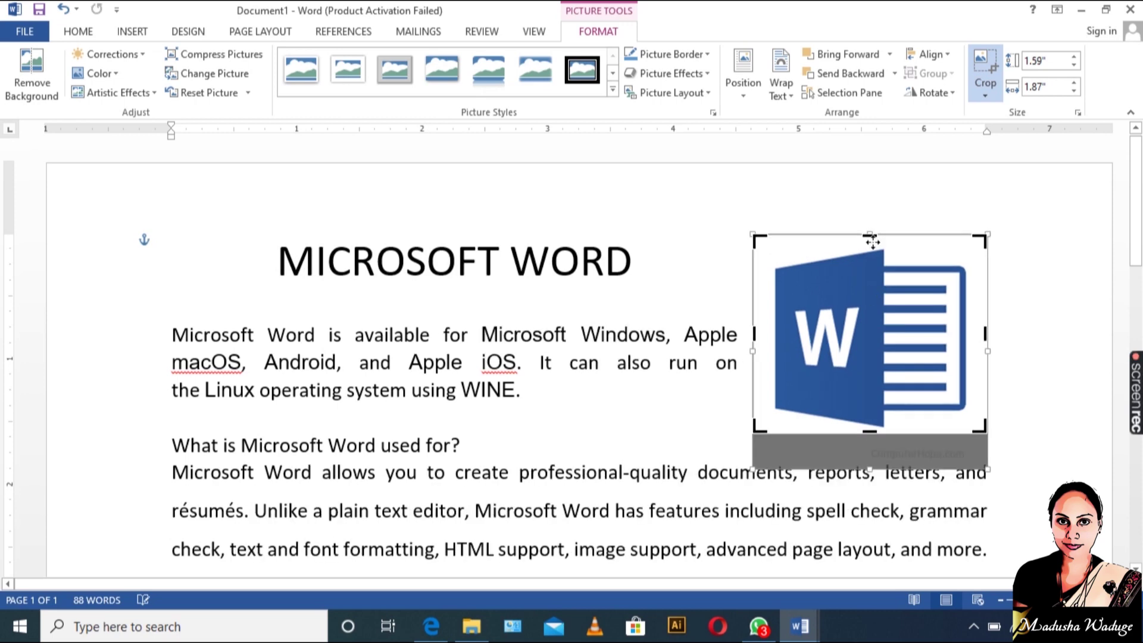
drag(871, 236, 870, 245)
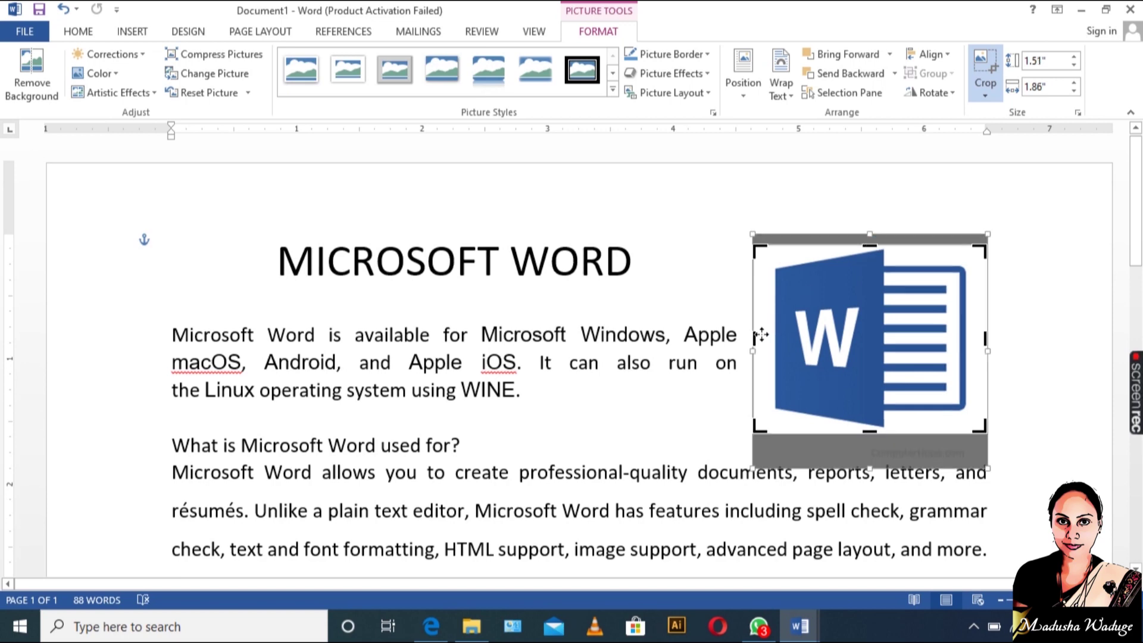
drag(753, 337, 770, 337)
drag(985, 338, 970, 339)
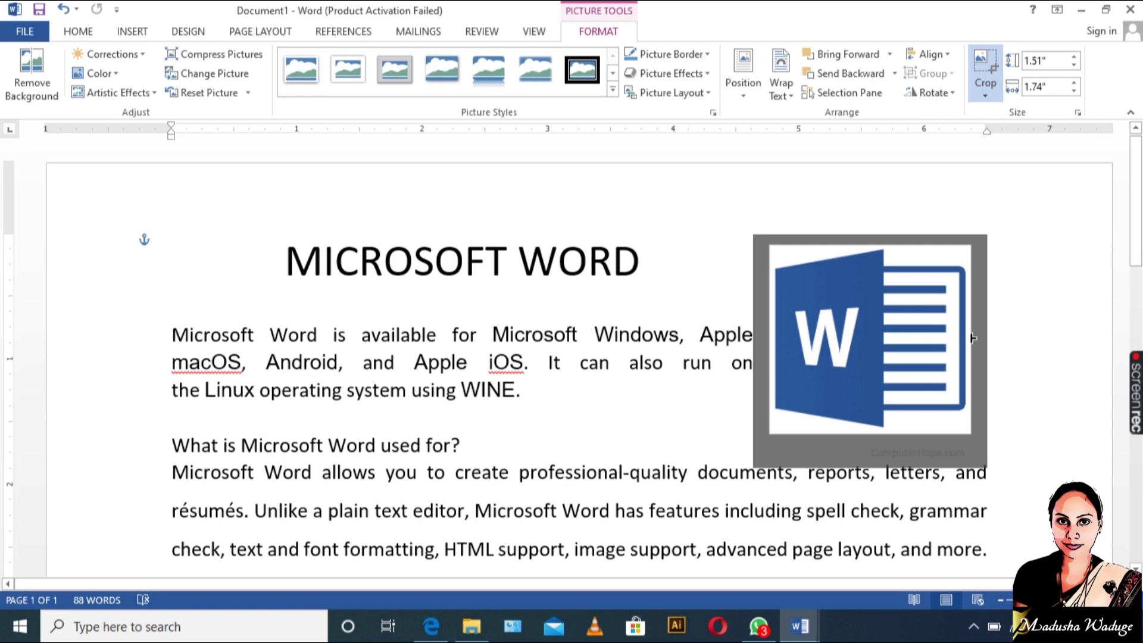
click(1007, 393)
Reposition the cropped logo against the right margin beside the title and enlarge it slightly.
click(810, 397)
drag(864, 338, 895, 298)
click(975, 436)
drag(868, 355, 868, 383)
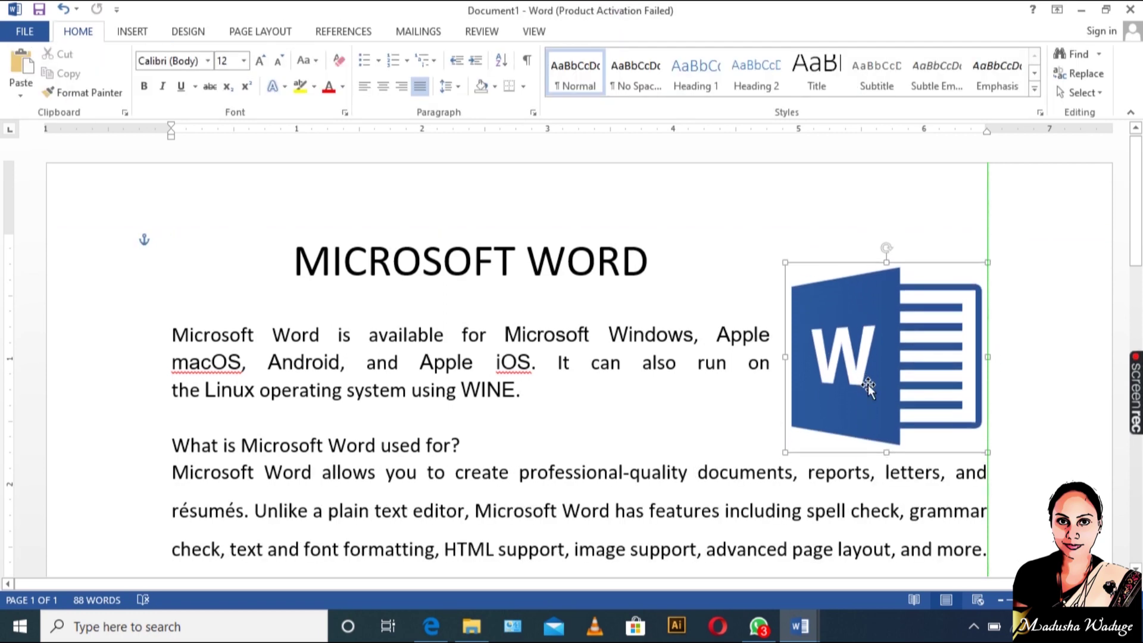
mouse_move(786, 258)
mouse_down()
mouse_move(773, 238)
mouse_move(779, 248)
mouse_up()
Make the "MICROSOFT WORD" title line bold.
click(637, 262)
drag(638, 262, 319, 274)
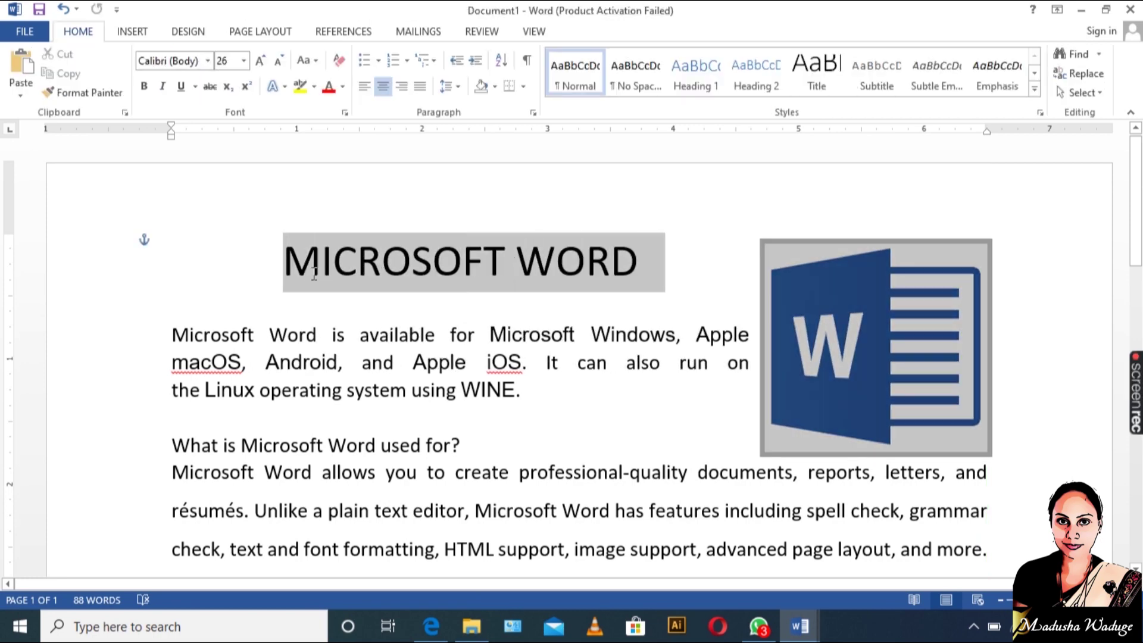
click(145, 87)
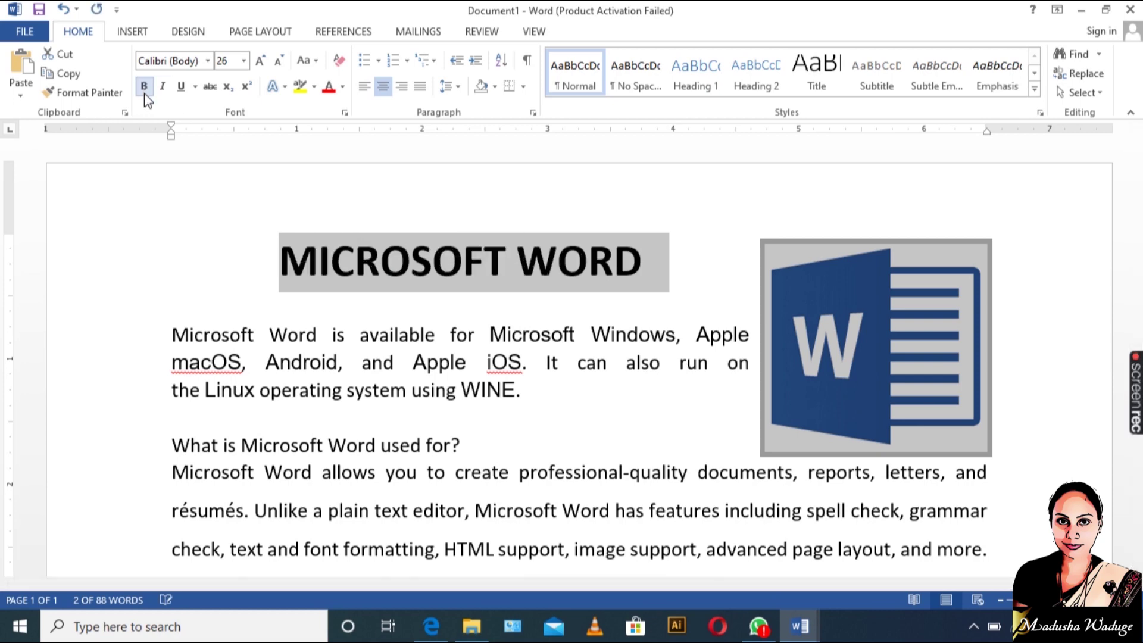
Ignore all spelling flags for "macos" and "ios" in the paragraph about Microsoft Word's availability.
scroll(550, 387, down, 3)
scroll(551, 370, up, 2)
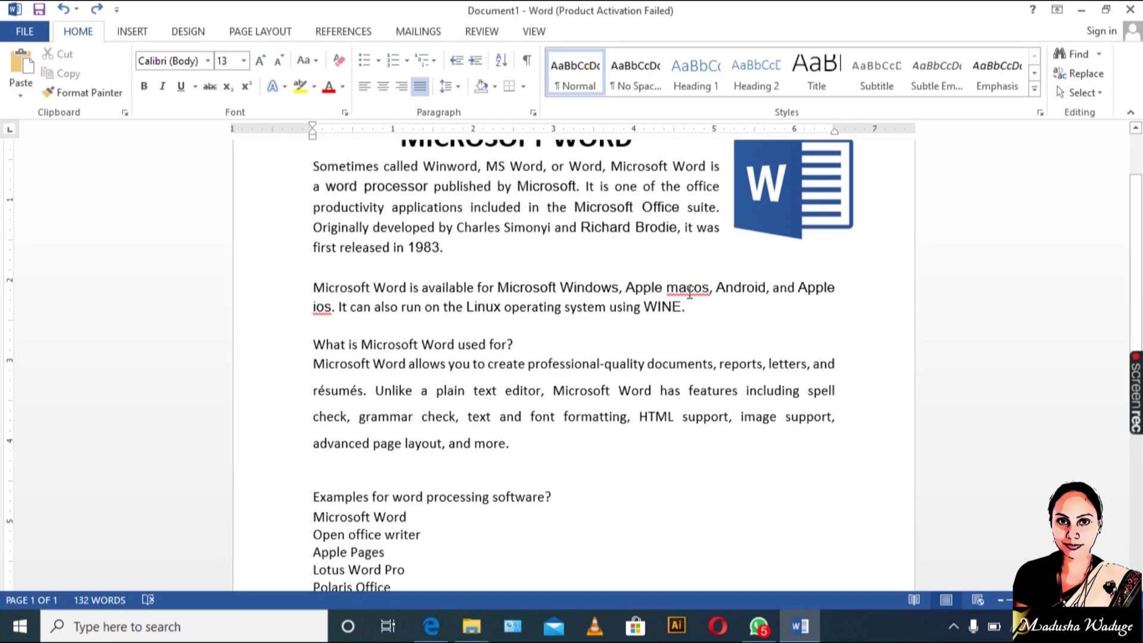
right_click(689, 292)
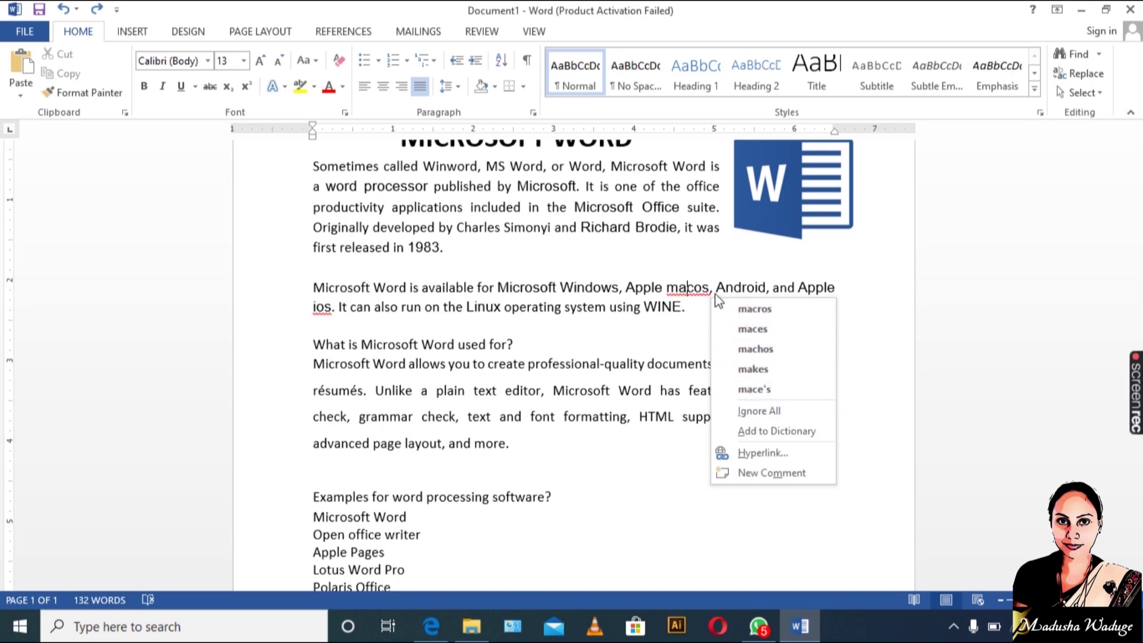
click(767, 417)
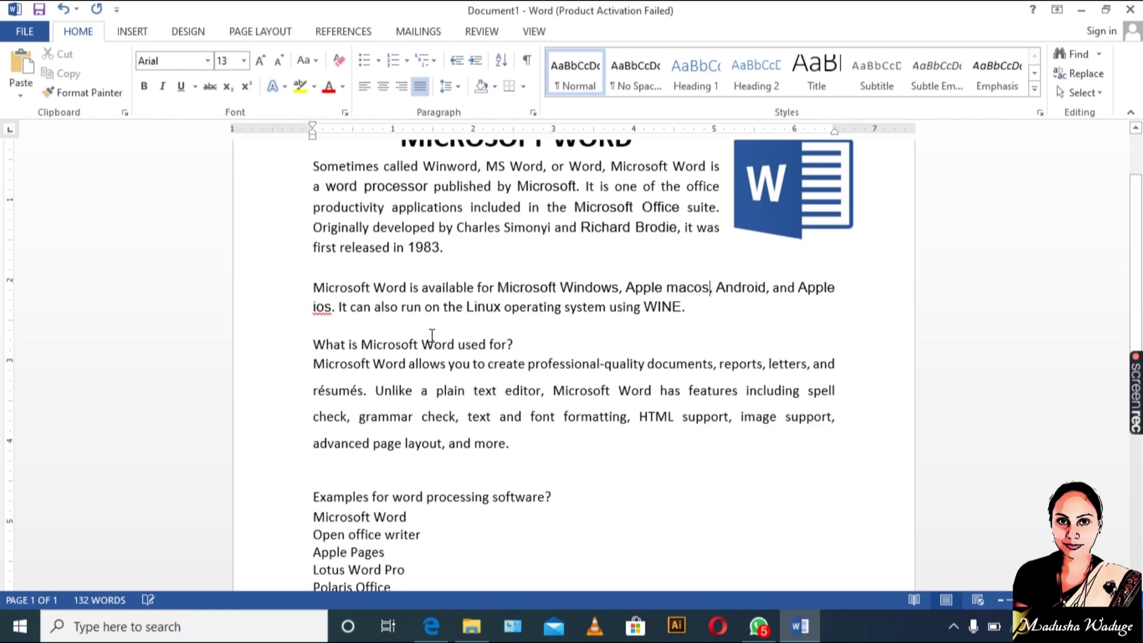
right_click(321, 312)
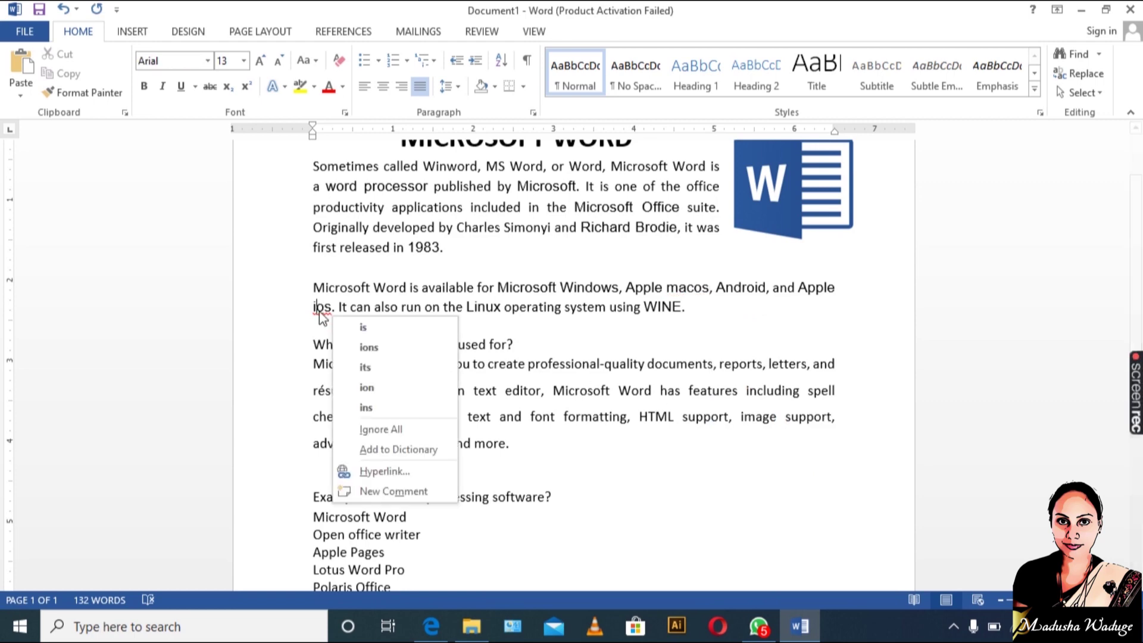
click(390, 428)
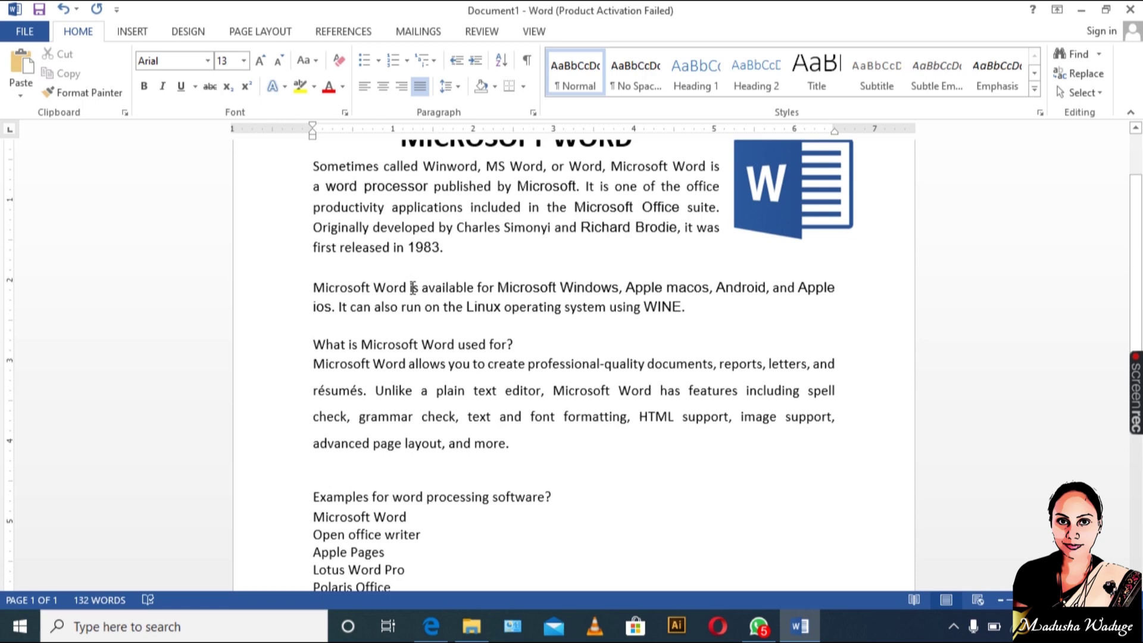
Add a stray "D" to the availability paragraph's first word, "Microsoft", and correct it with the suggested spelling.
click(371, 287)
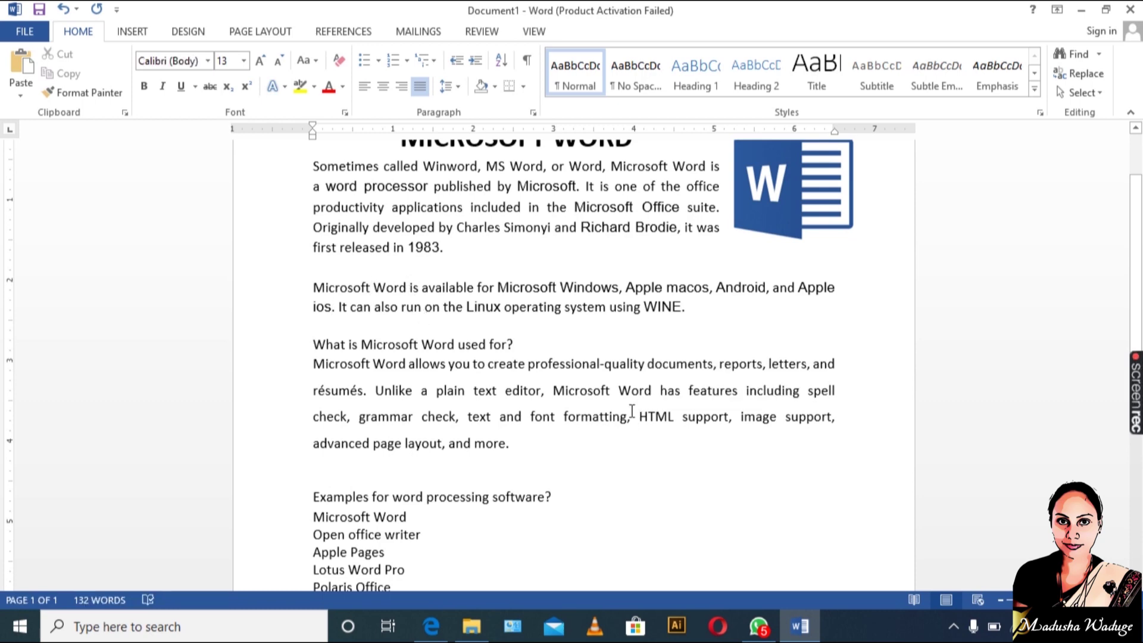
text(D)
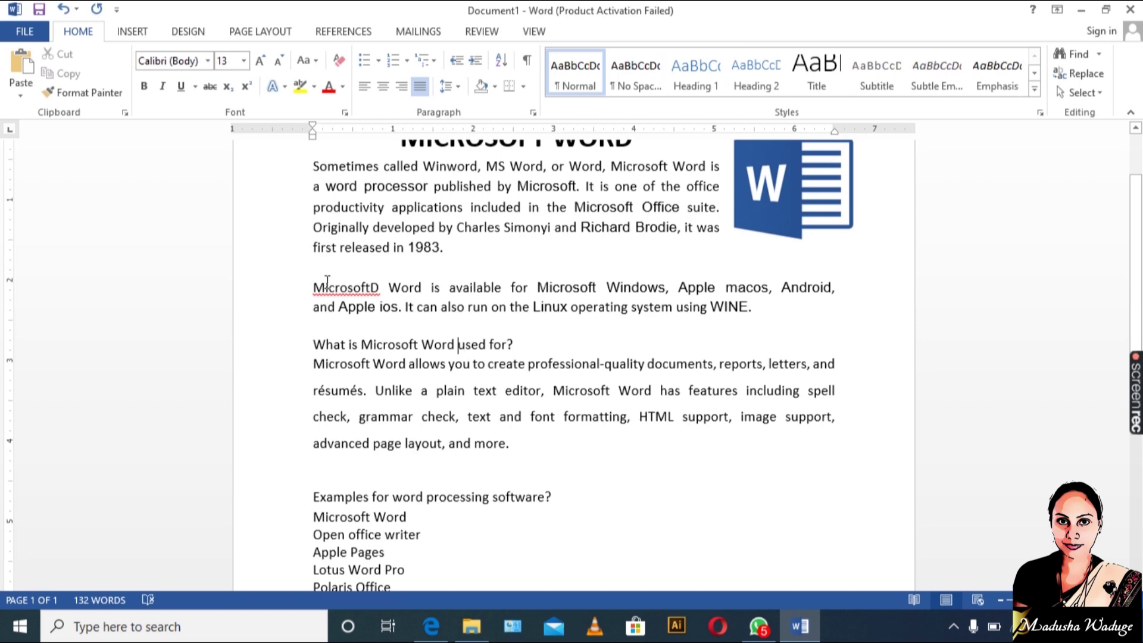
right_click(364, 290)
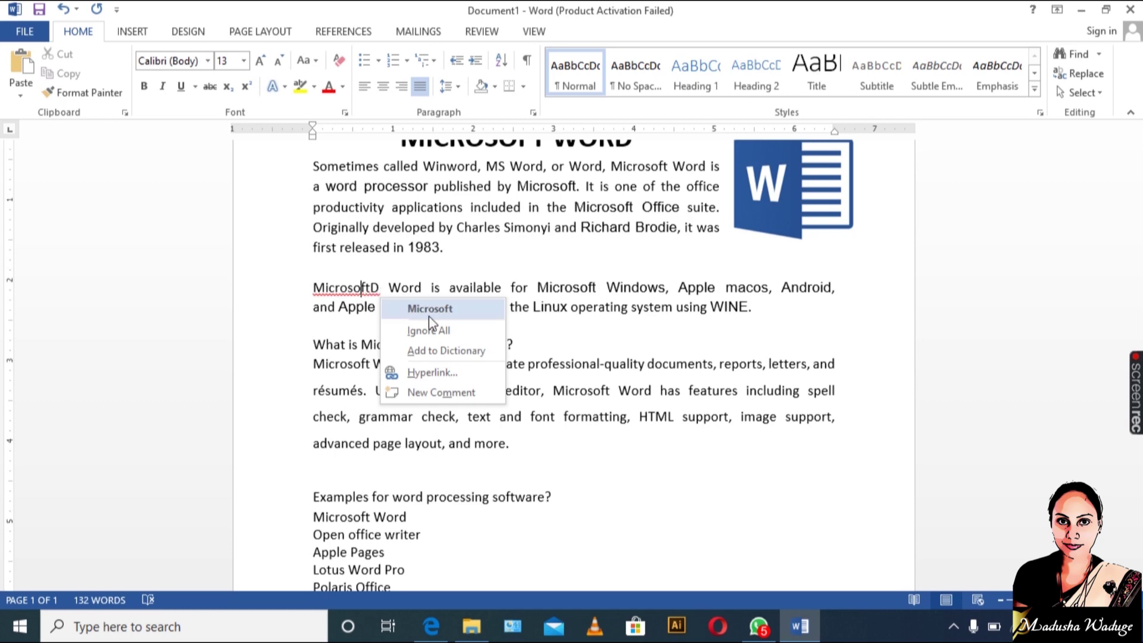
click(444, 313)
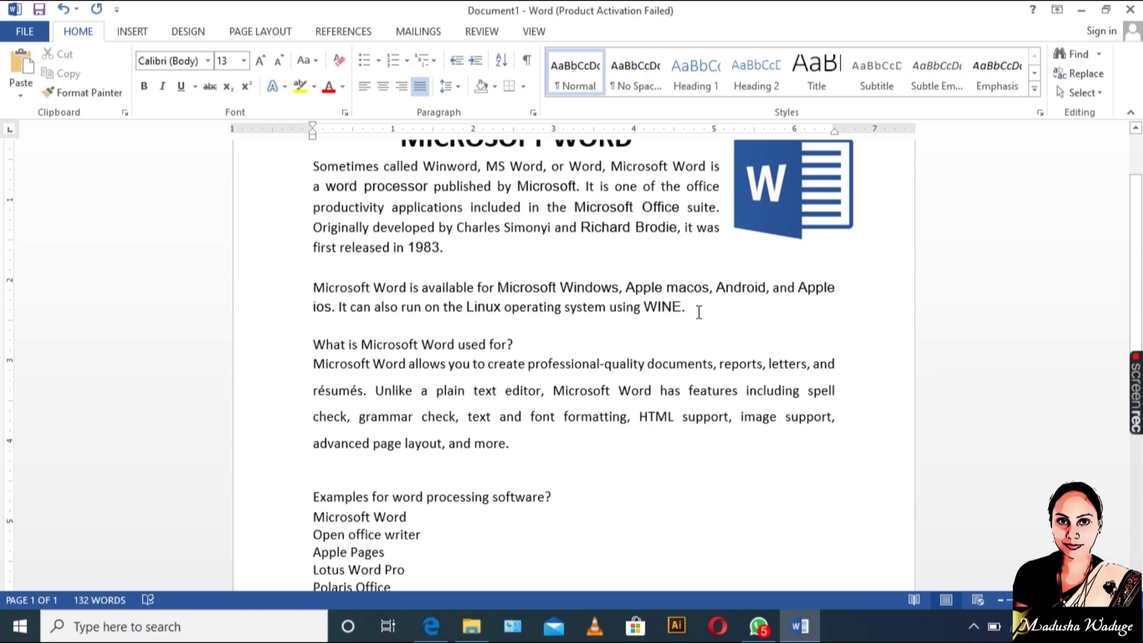
Colour the paragraph starting "Microsoft Word is available for" red and set its font size to 14.
scroll(723, 314, up, 1)
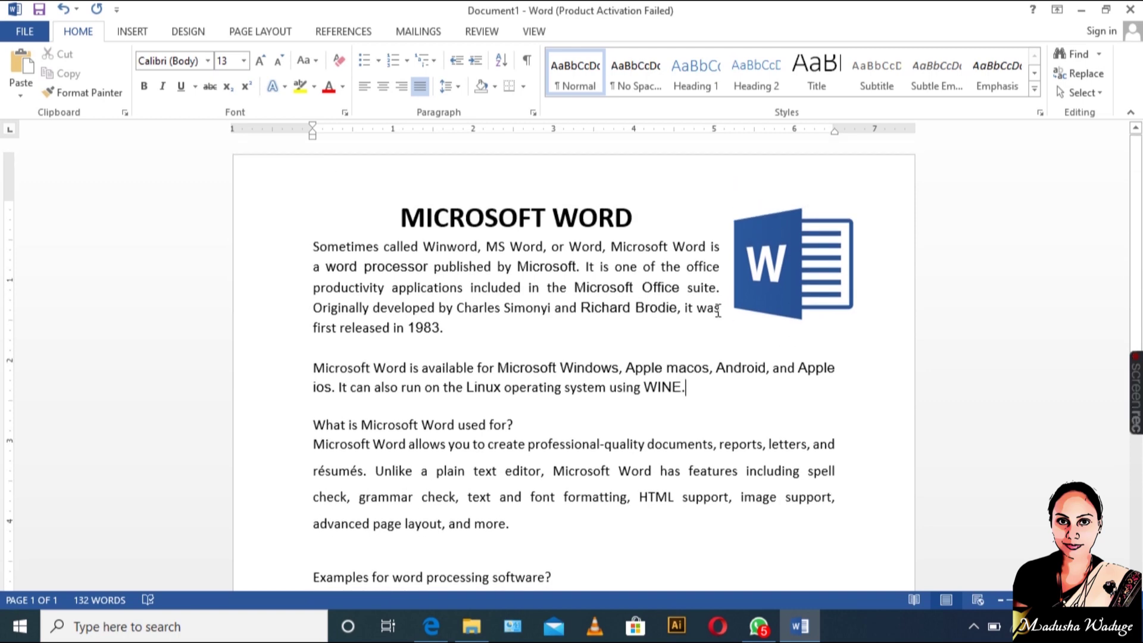
drag(697, 355, 298, 337)
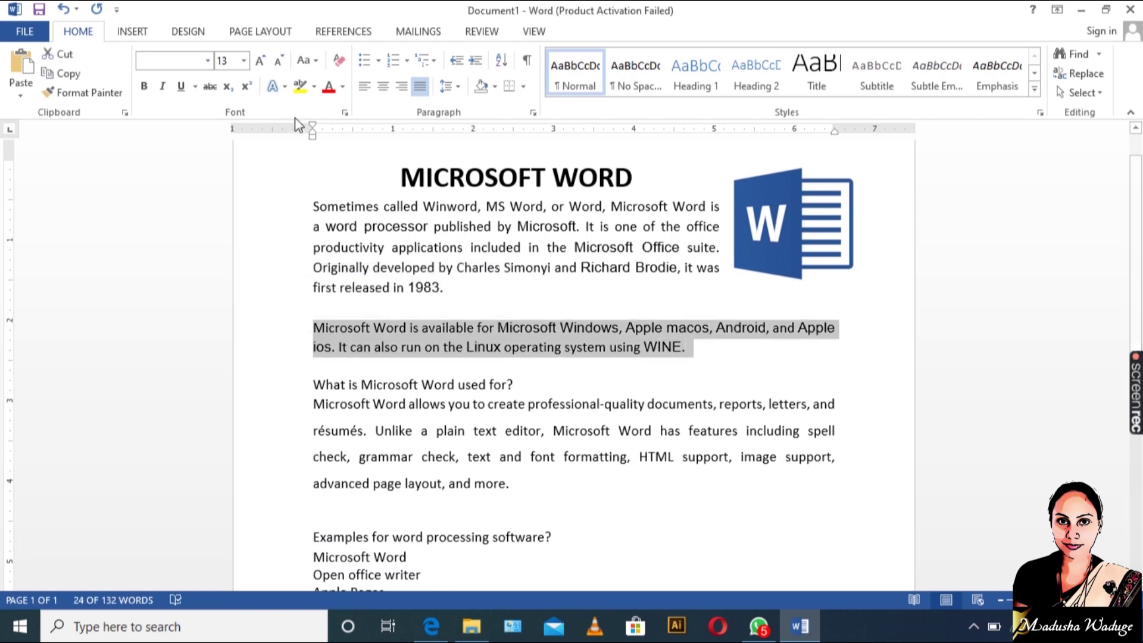
click(329, 86)
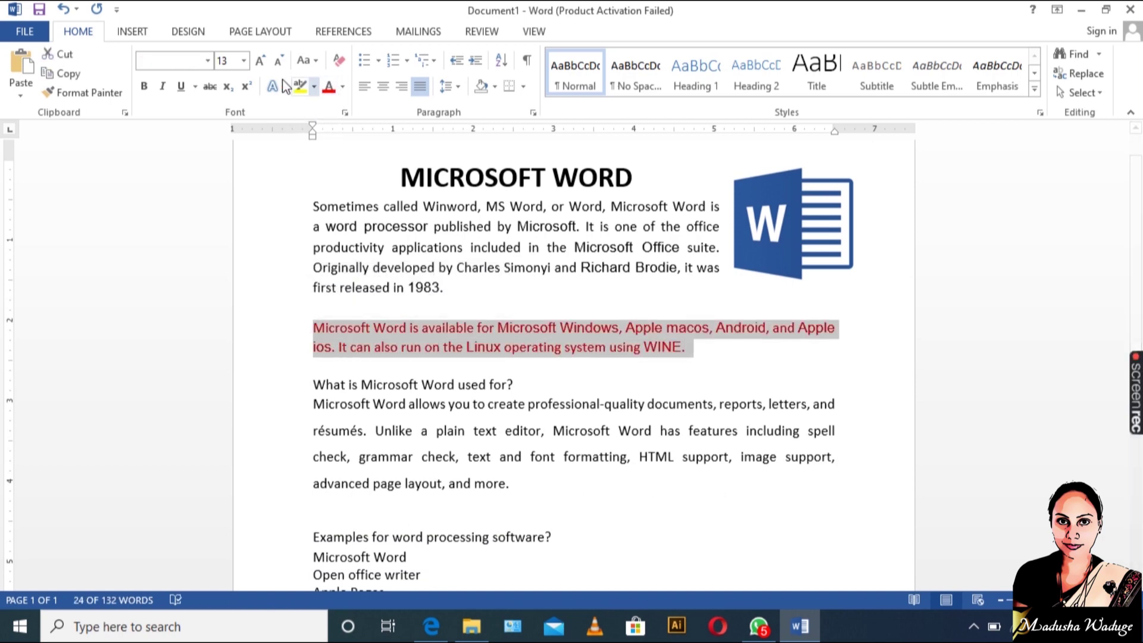
click(262, 61)
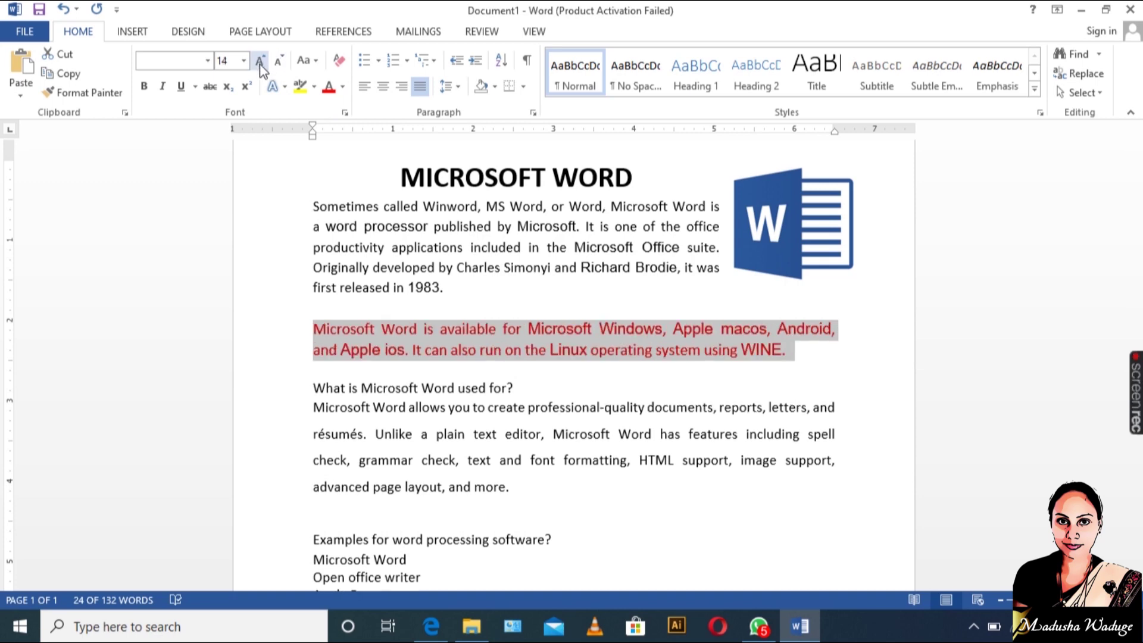
click(641, 374)
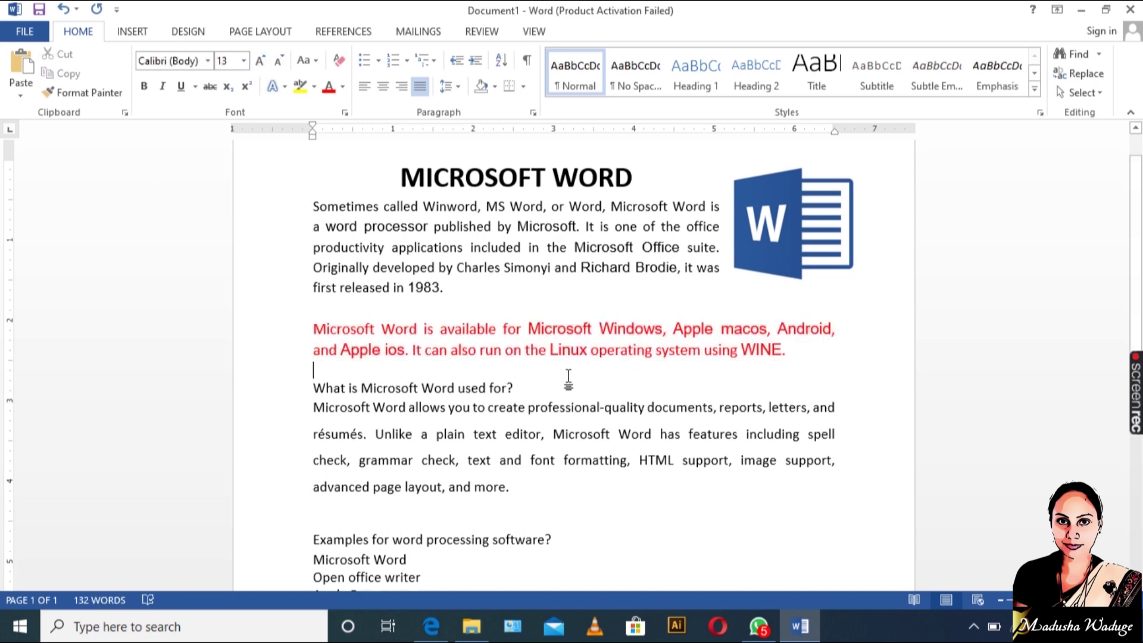
Set the line spacing of the first paragraph, starting "Sometimes called Winword", to 1.5.
click(468, 289)
drag(454, 289, 309, 208)
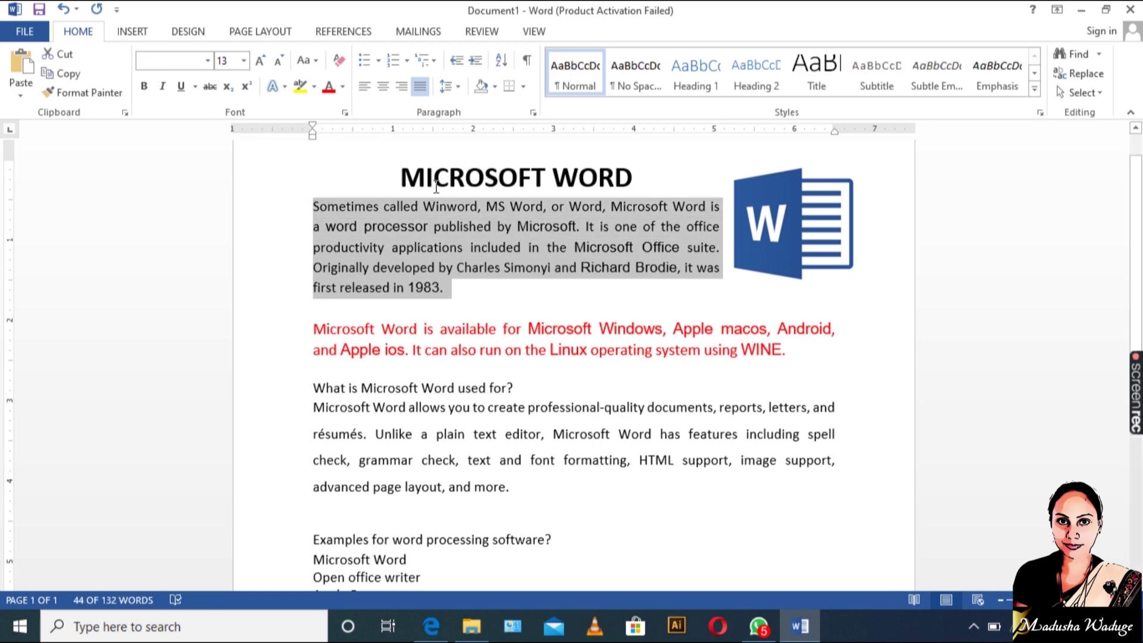
click(458, 89)
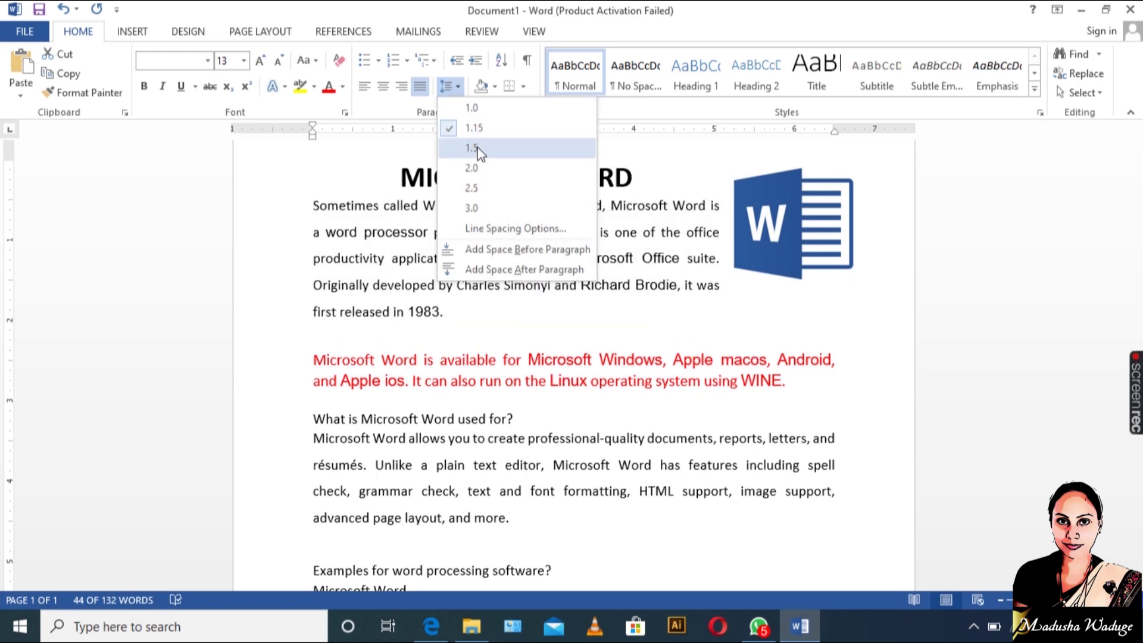
click(477, 149)
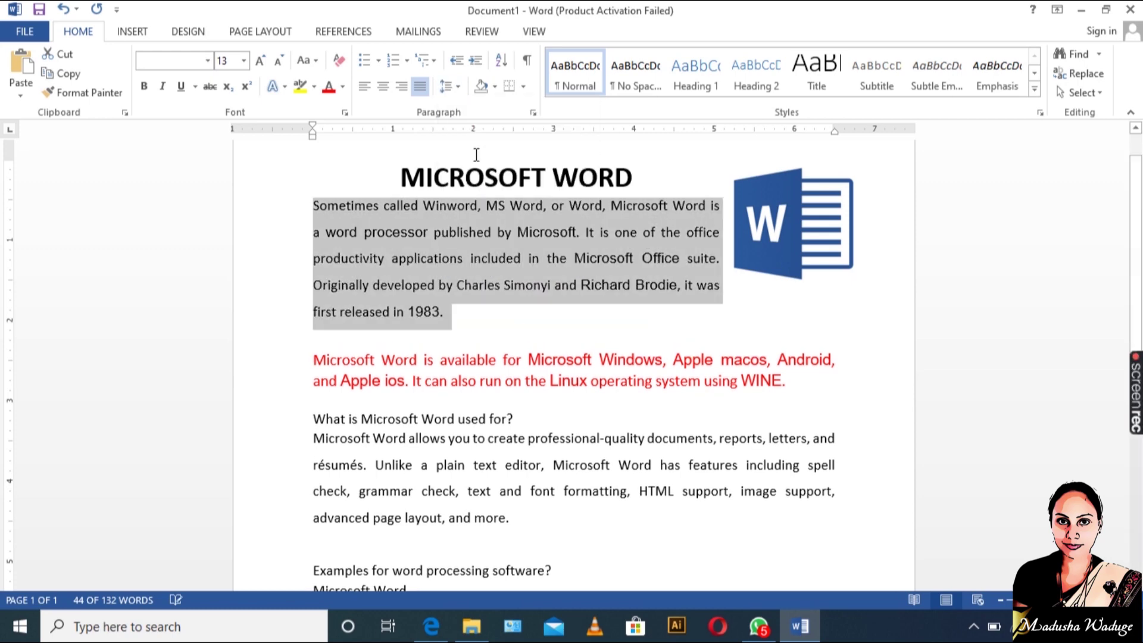
click(608, 347)
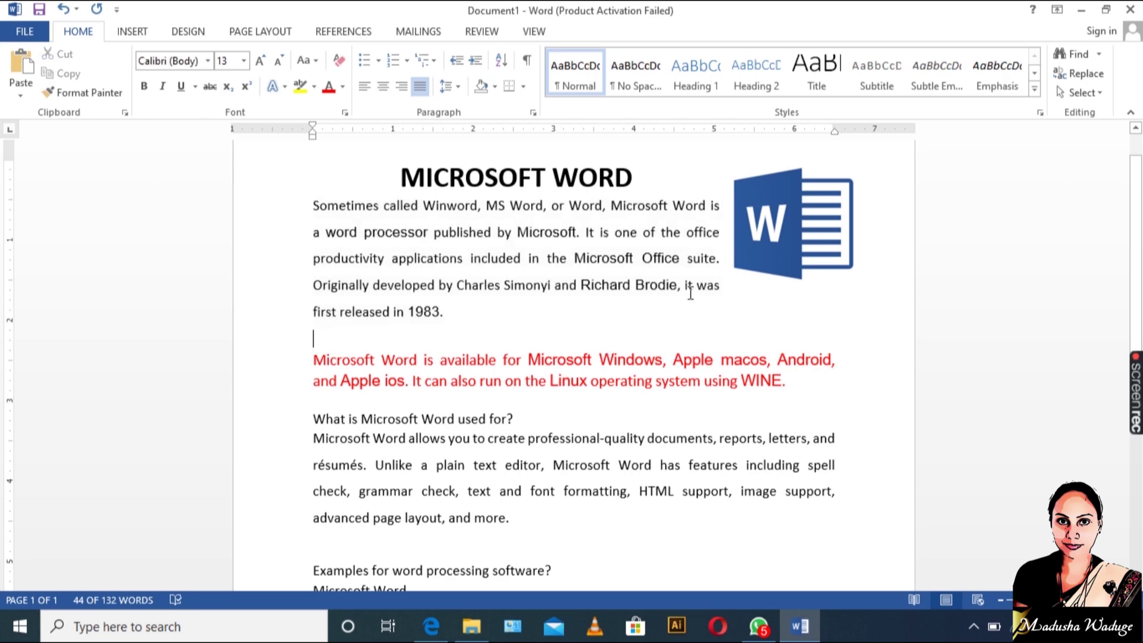
Move the logo picture down beside the first paragraph and delete the blank line above the red paragraph.
click(780, 234)
drag(780, 235, 797, 277)
click(445, 344)
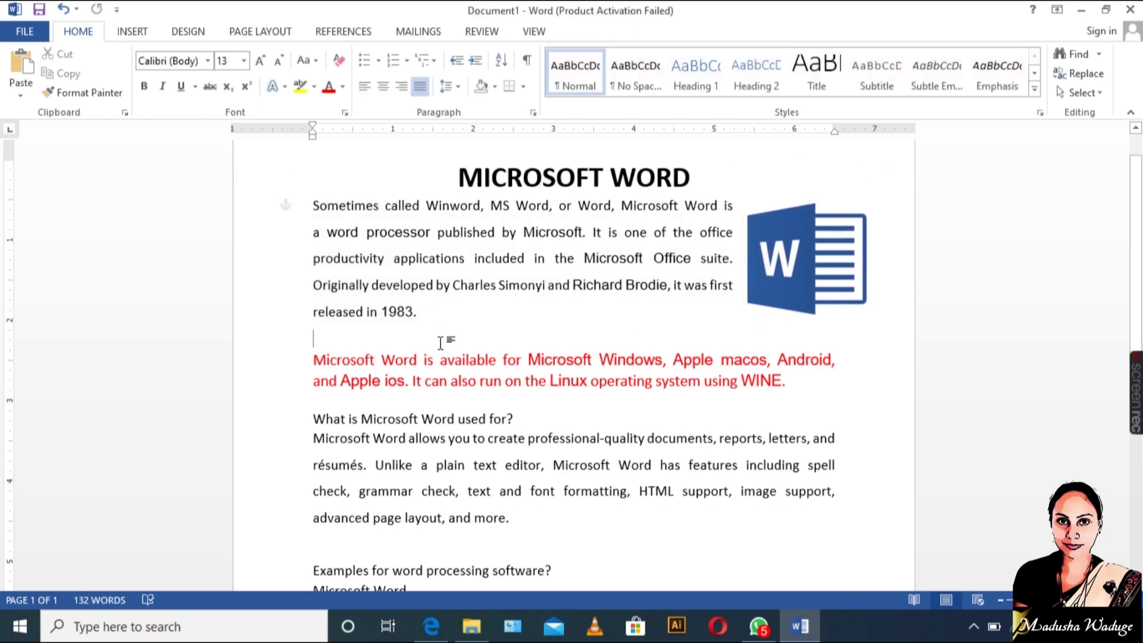
key(Delete)
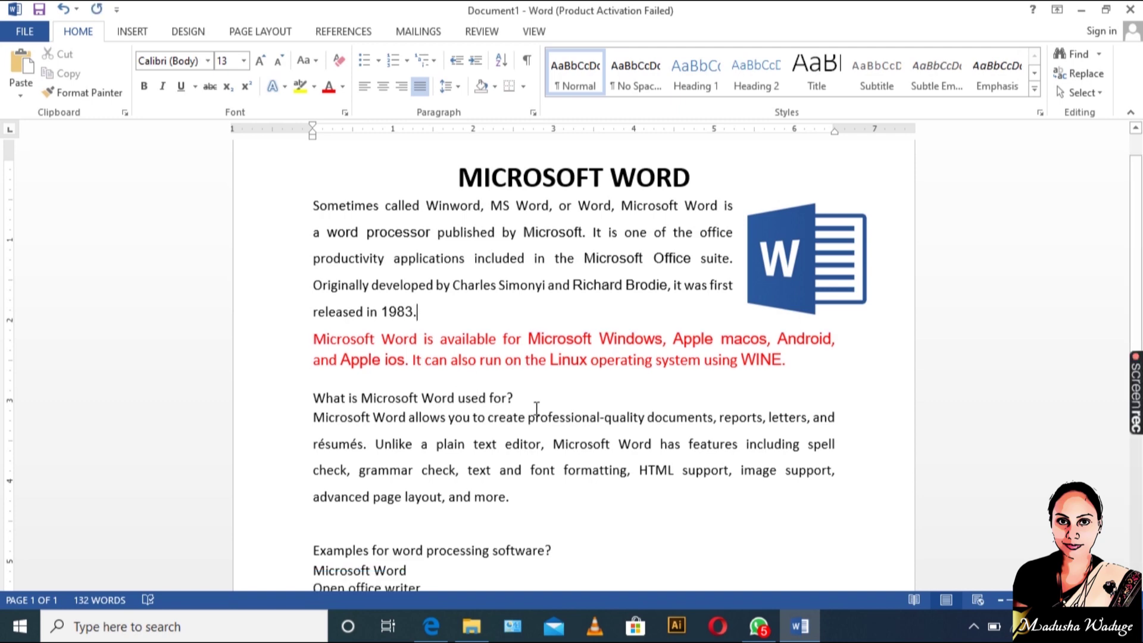
Set the font size of the heading "What is Microsoft Word used for?" to 18.
scroll(537, 408, down, 1)
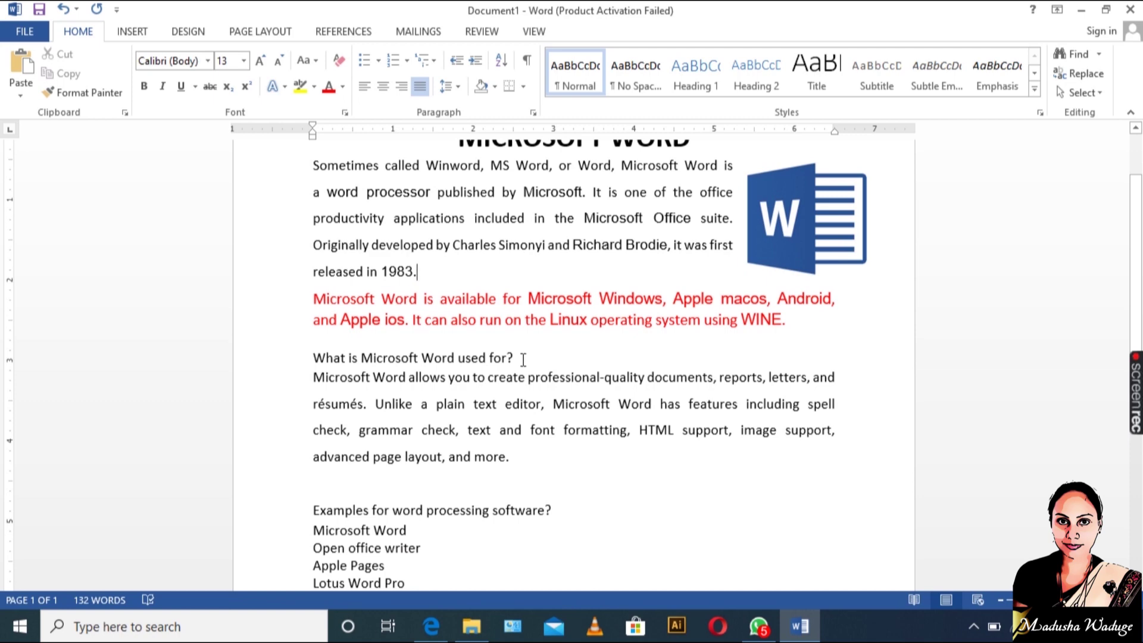
scroll(523, 359, up, 1)
drag(518, 395, 314, 398)
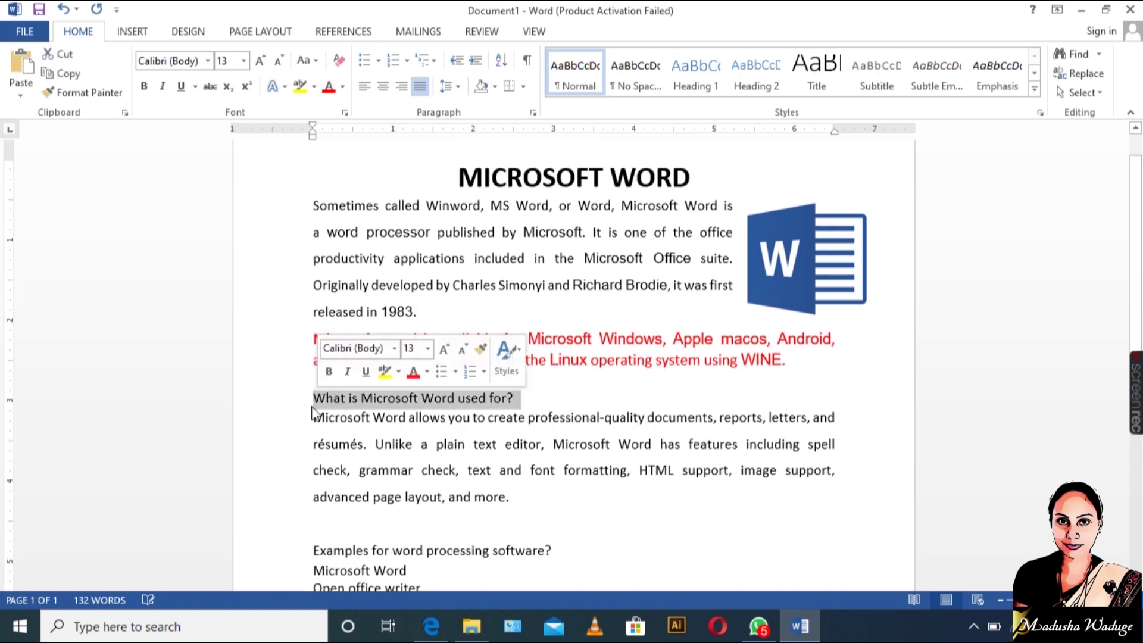
click(259, 61)
click(260, 61)
click(259, 61)
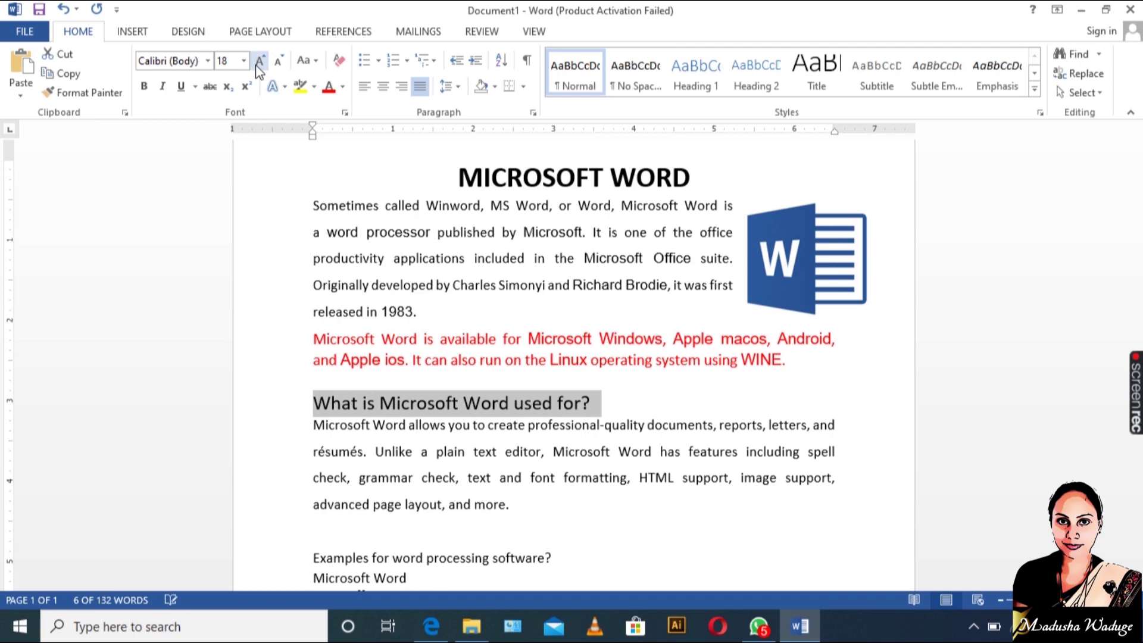
click(658, 384)
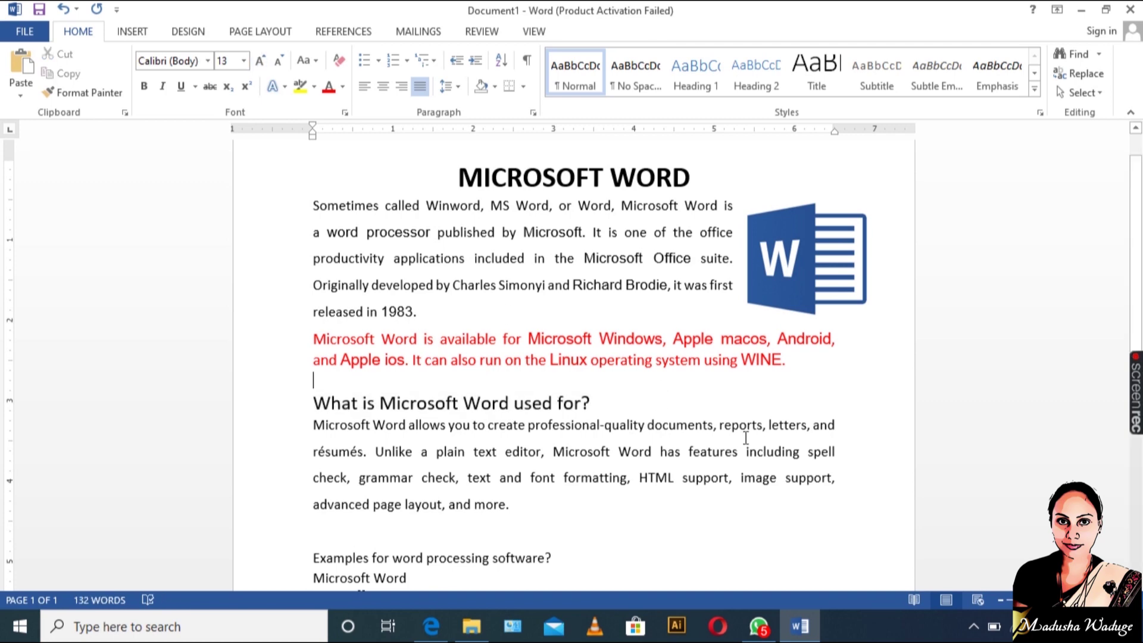
Open content_final.pdf in Adobe Reader and examine the pictures and layout around the "What is Microsoft Word used for?" section.
click(478, 627)
double_click(742, 216)
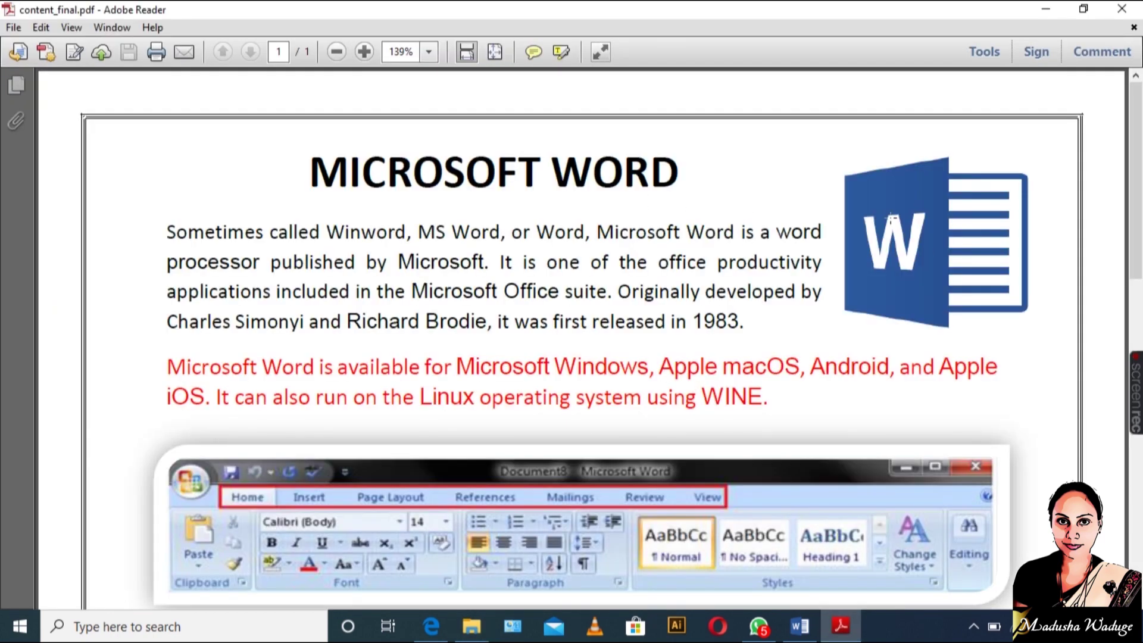
scroll(419, 404, down, 3)
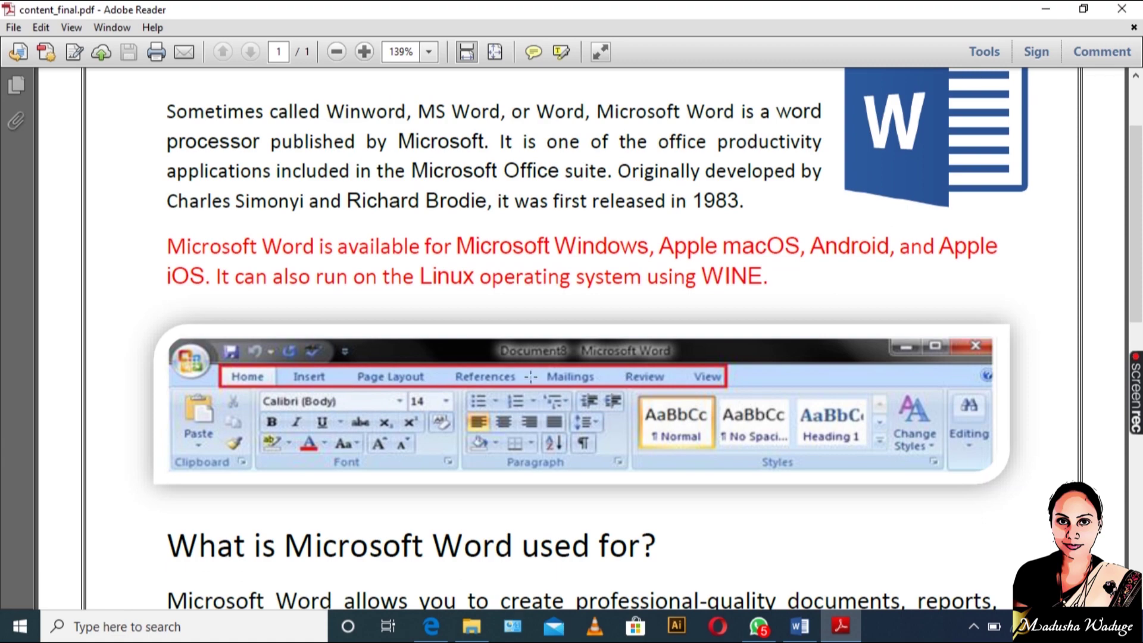
scroll(530, 376, down, 3)
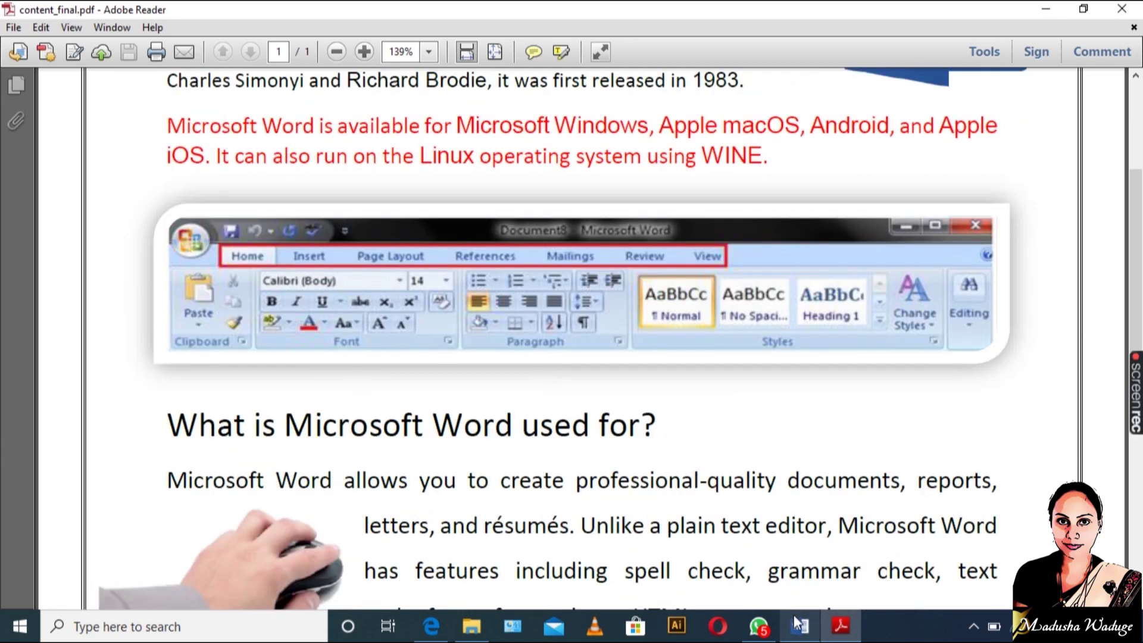
scroll(588, 388, down, 1)
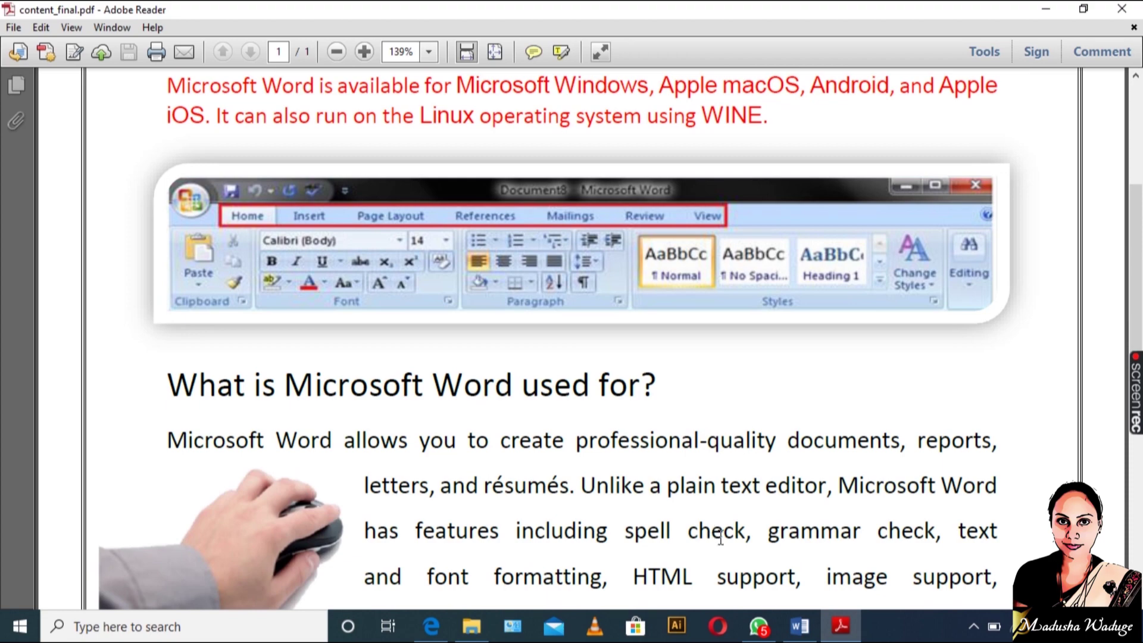
Switch back to Word and insert the ribbon picture on the blank line below the red paragraph.
click(800, 625)
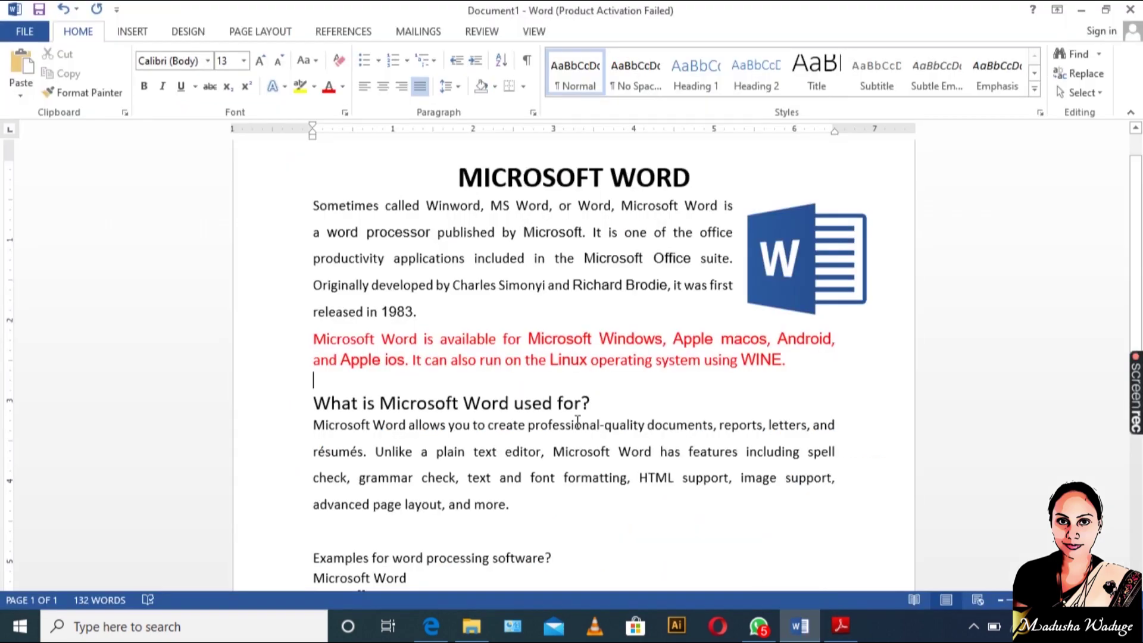
click(132, 32)
click(161, 76)
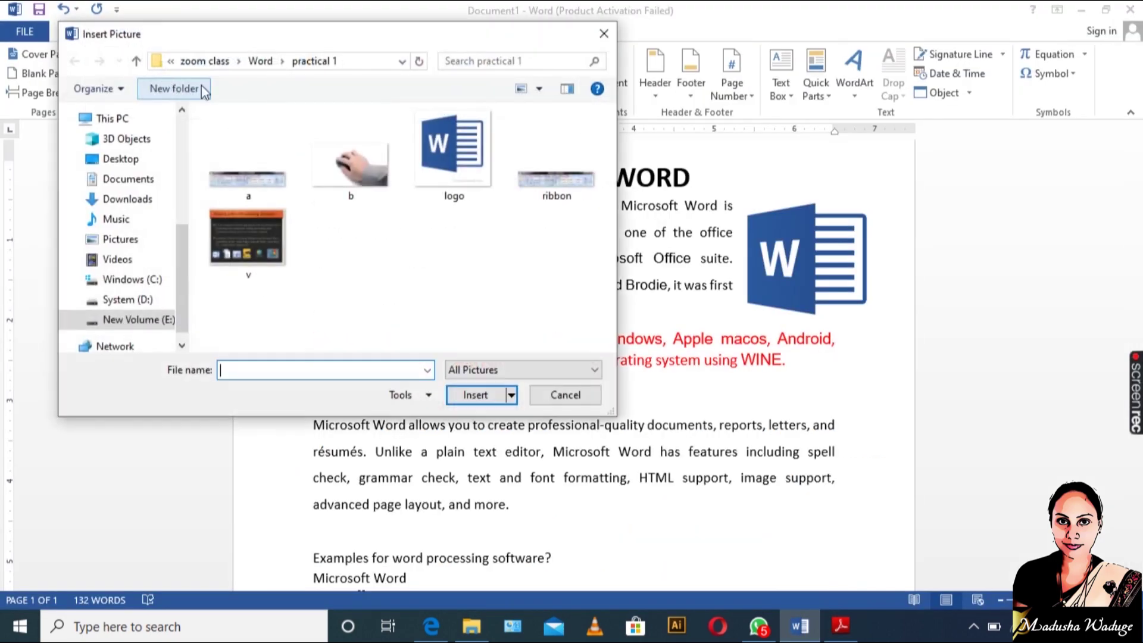
click(556, 178)
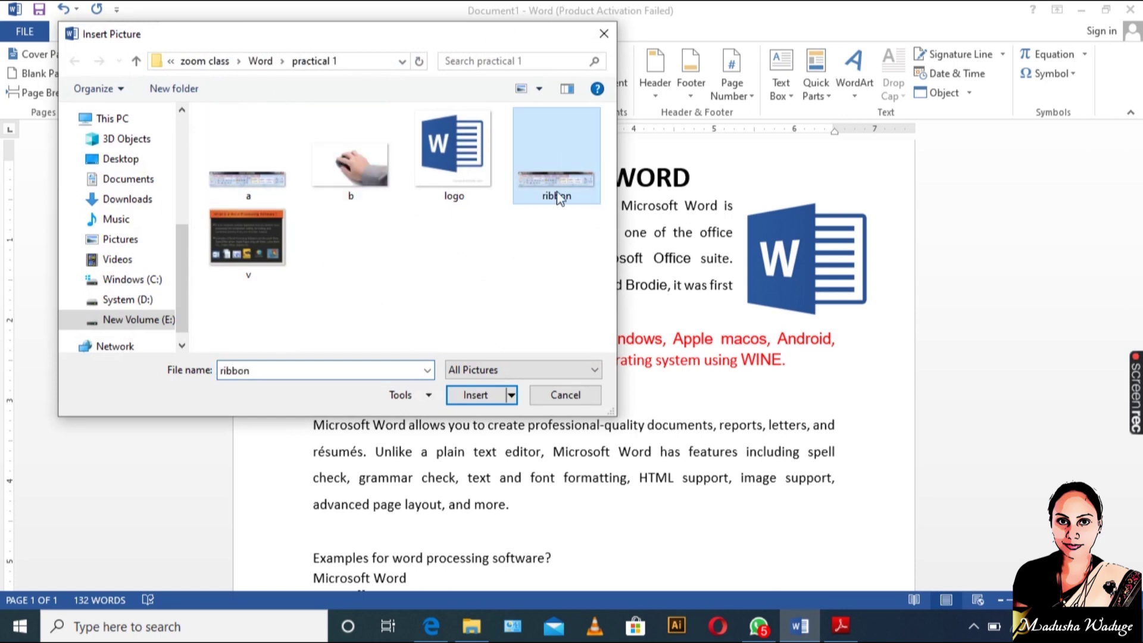
click(475, 395)
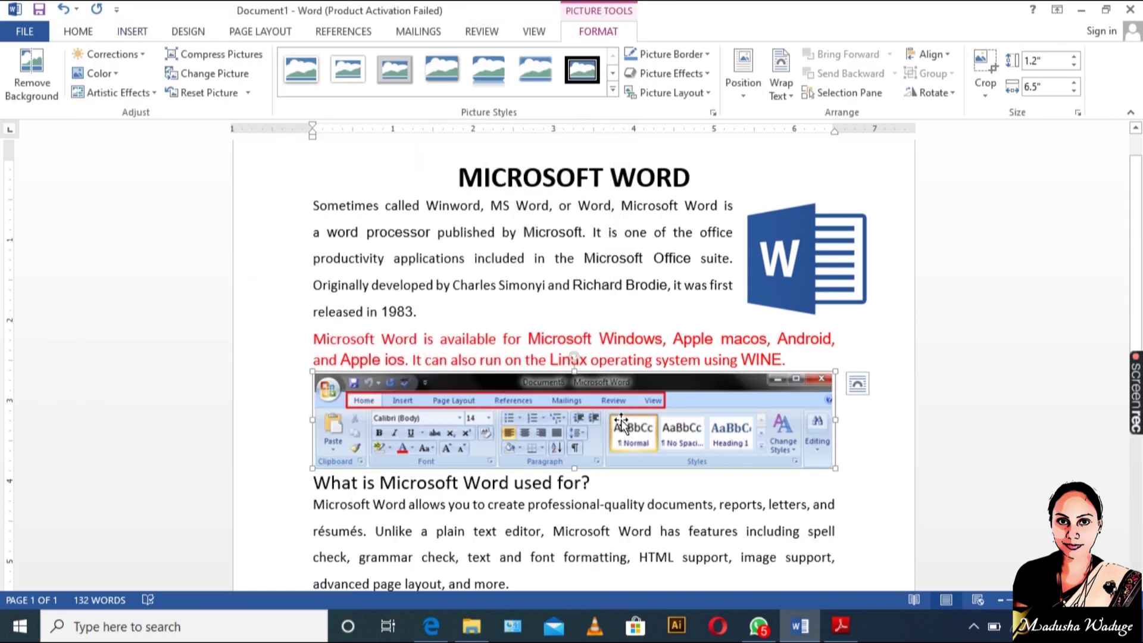
Give the ribbon picture Tight text wrapping, shift it slightly down, and enlarge it to about 1.28" by 6.91".
click(858, 388)
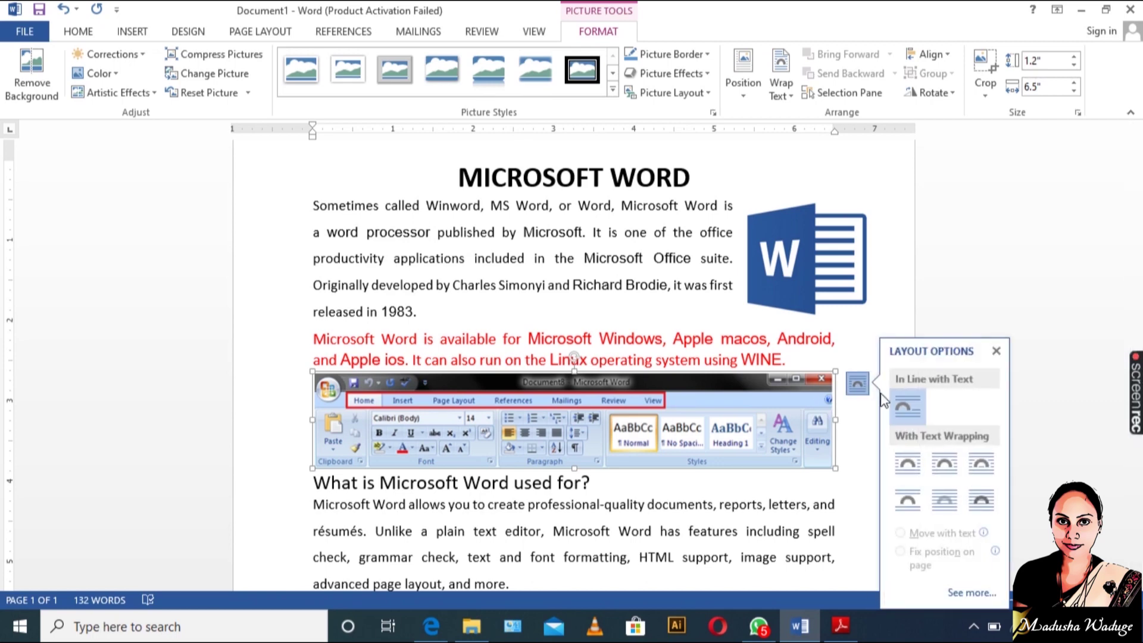
click(940, 467)
drag(627, 400, 631, 410)
drag(835, 480, 869, 485)
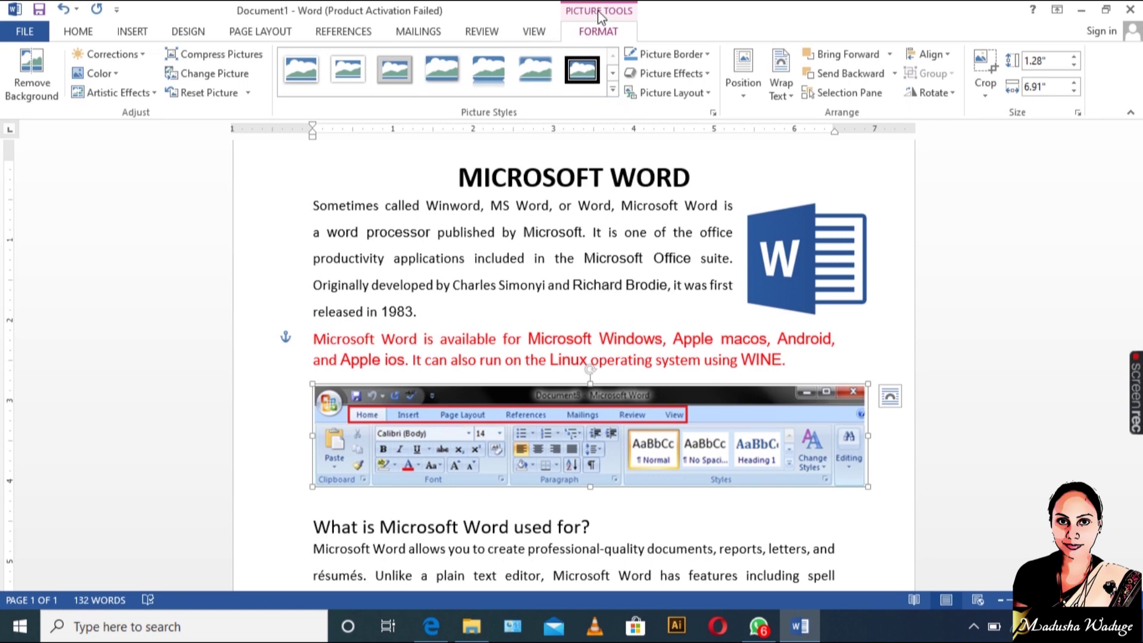
Apply the white rounded-diagonal-corner picture style to the ribbon picture and shift it slightly down below the red paragraph.
click(611, 90)
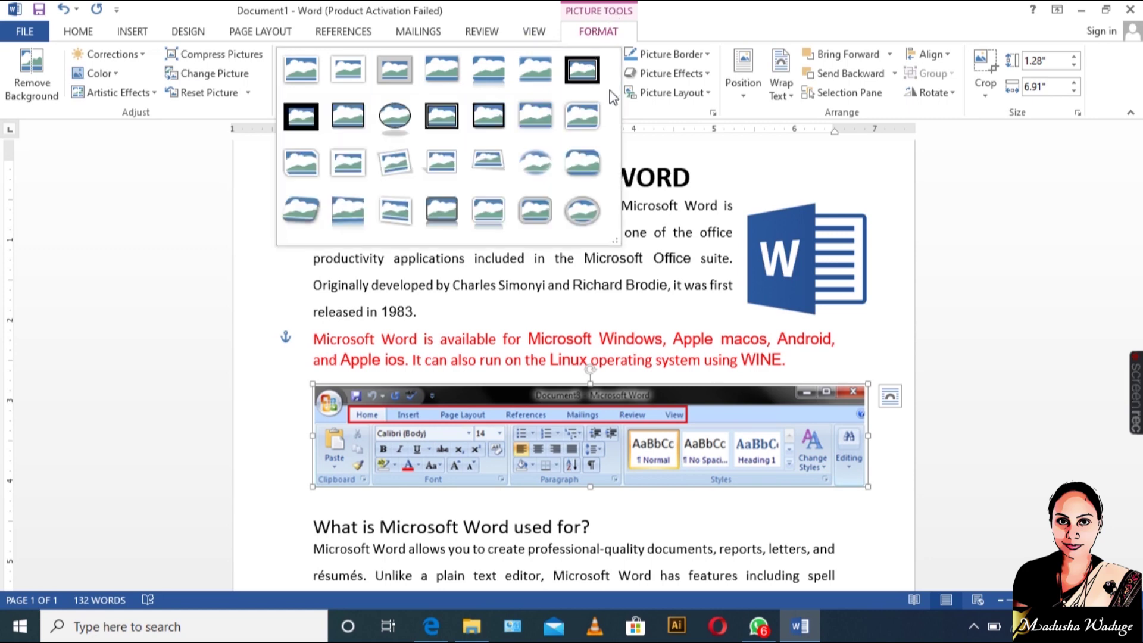
click(590, 115)
drag(787, 445, 771, 465)
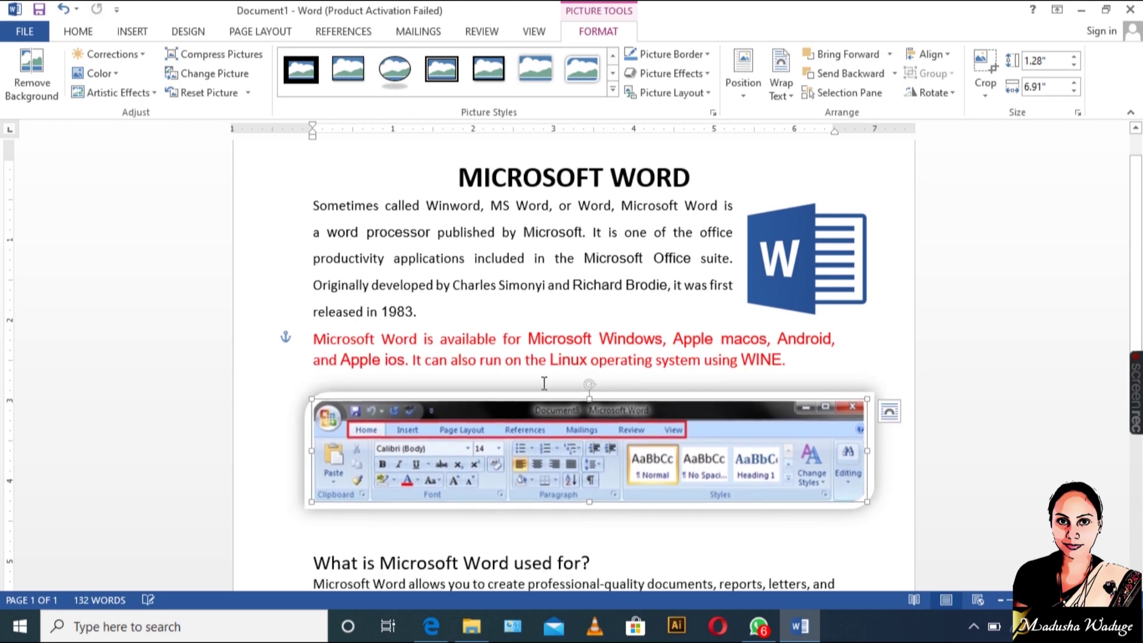
scroll(598, 364, down, 3)
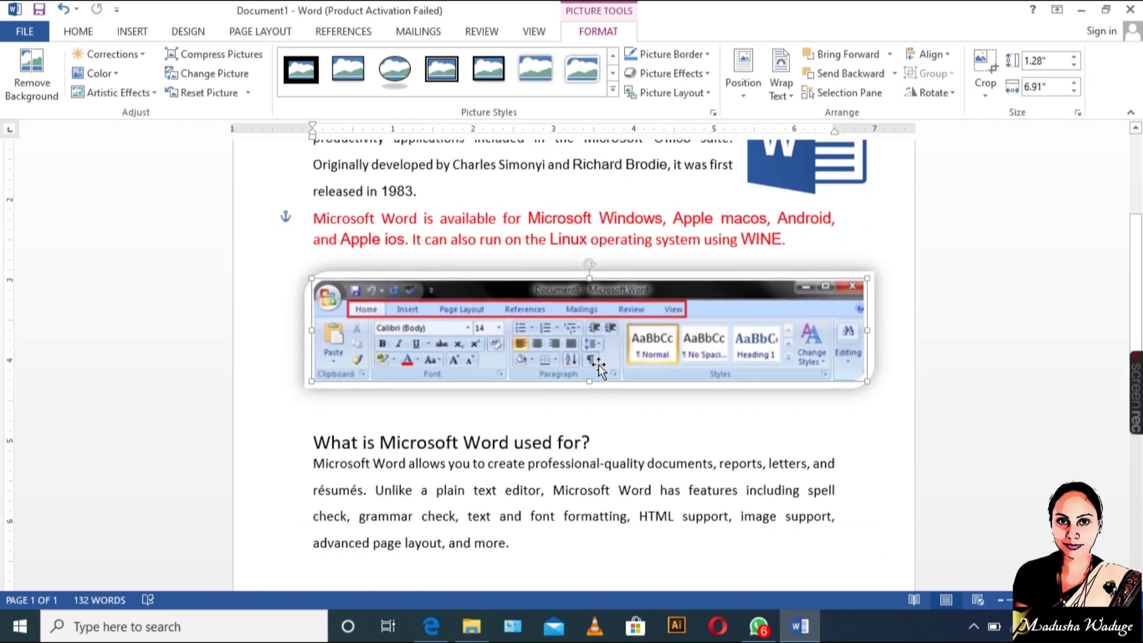
mouse_move(640, 340)
mouse_down()
mouse_move(640, 319)
mouse_move(640, 334)
mouse_up()
Delete the blank line above the heading "What is Microsoft Word used for?" and undo the extra deletion.
click(326, 421)
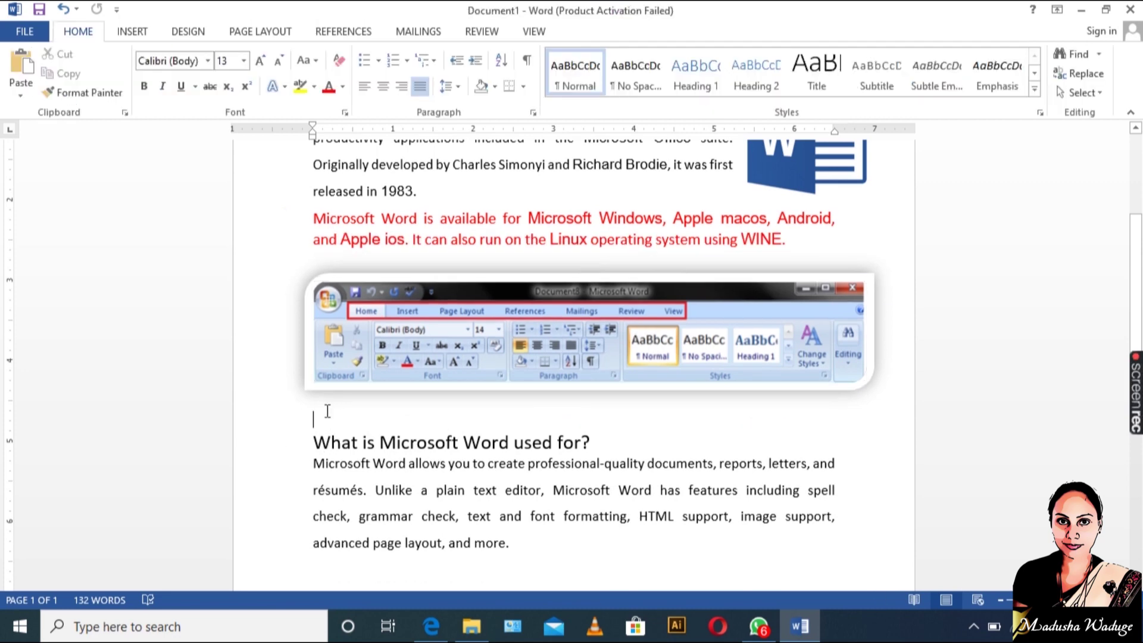
key(Delete)
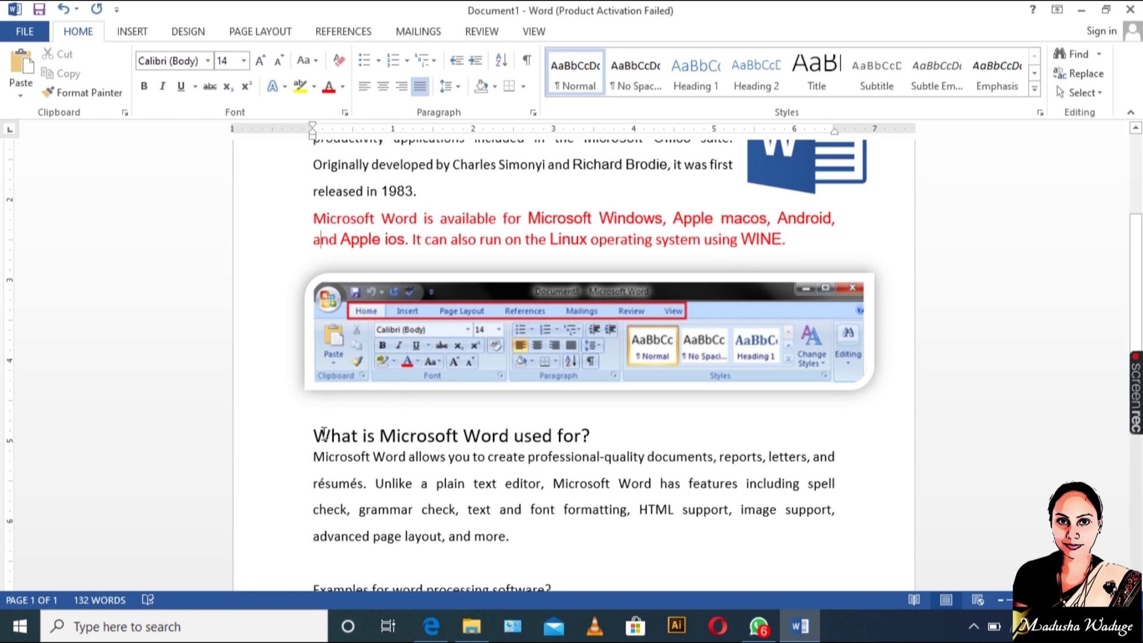
key(BackSpace)
key(ctrl+z)
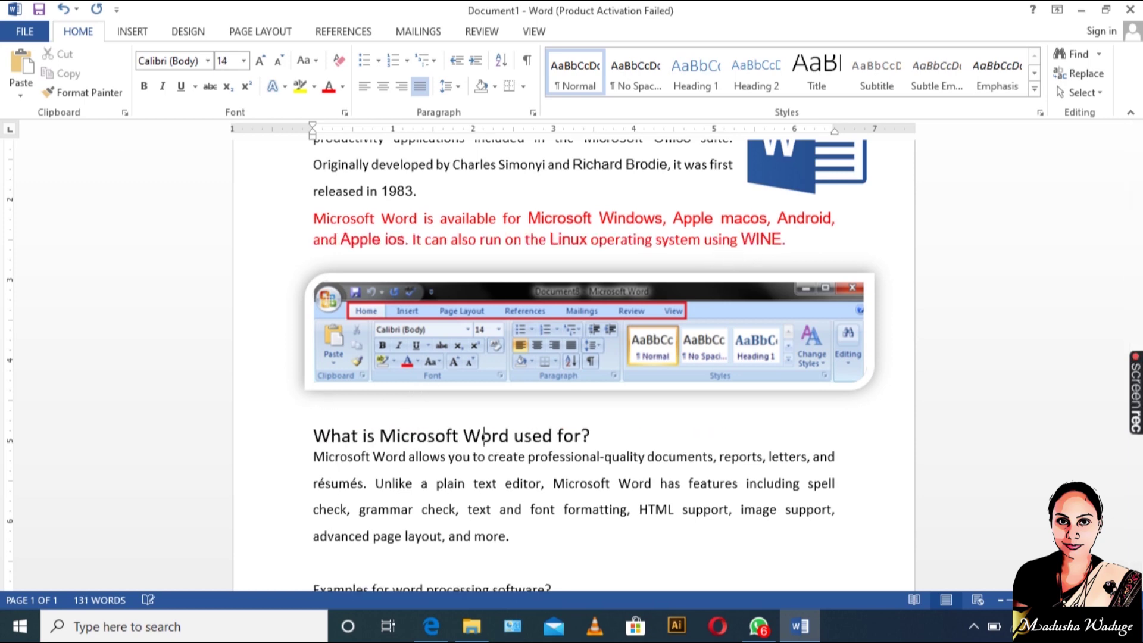
Increase the font size of the heading "What is Microsoft Word used for?" by one step.
scroll(602, 400, down, 1)
drag(602, 401, 313, 396)
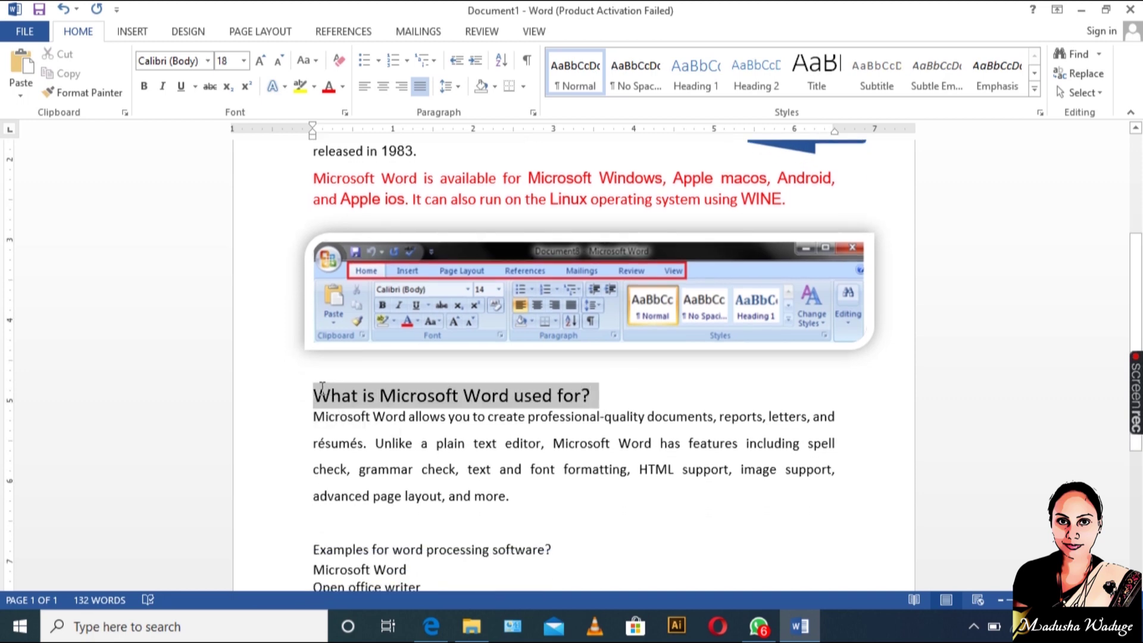
click(261, 61)
Insert the picture b from the practical 1 folder into the paragraph below the heading "What is Microsoft Word used for?".
click(581, 438)
scroll(542, 515, down, 2)
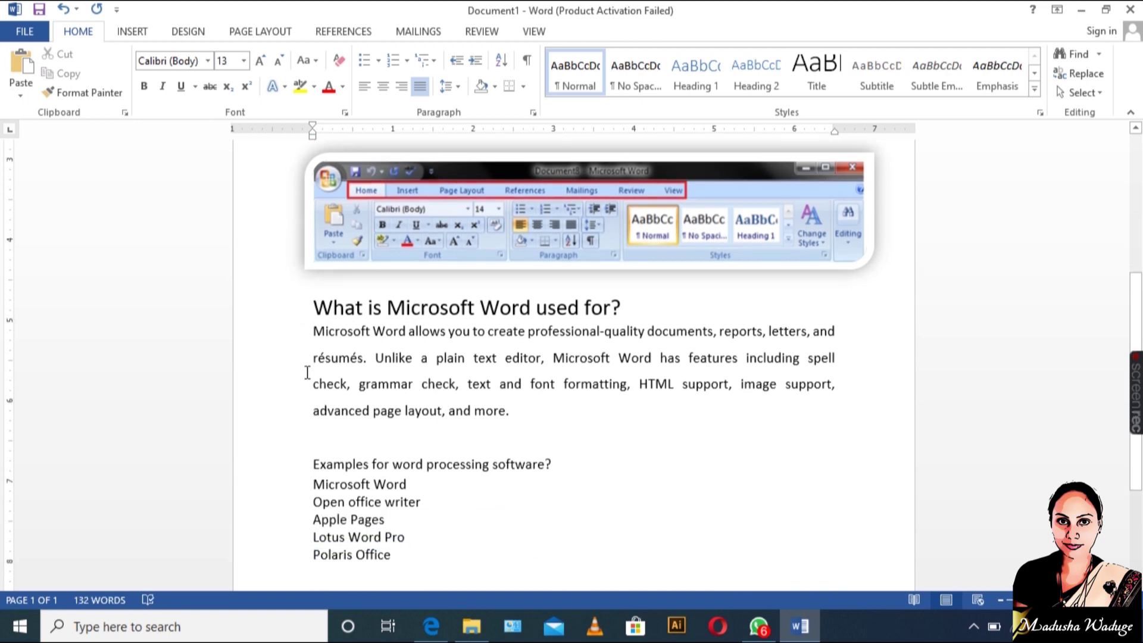
click(122, 30)
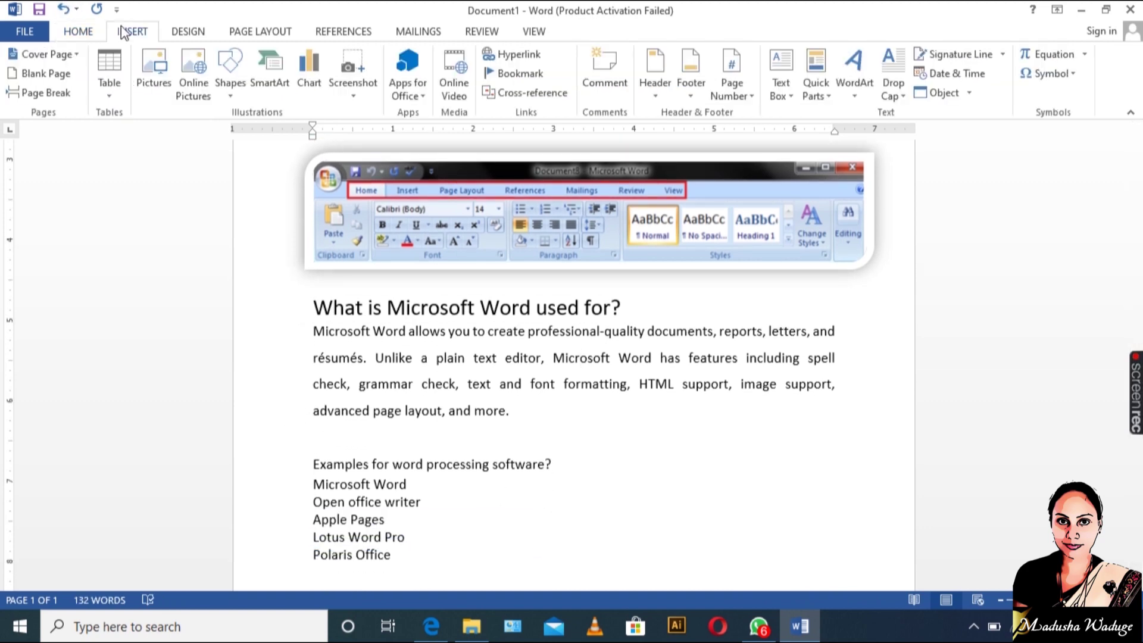
click(161, 73)
click(352, 179)
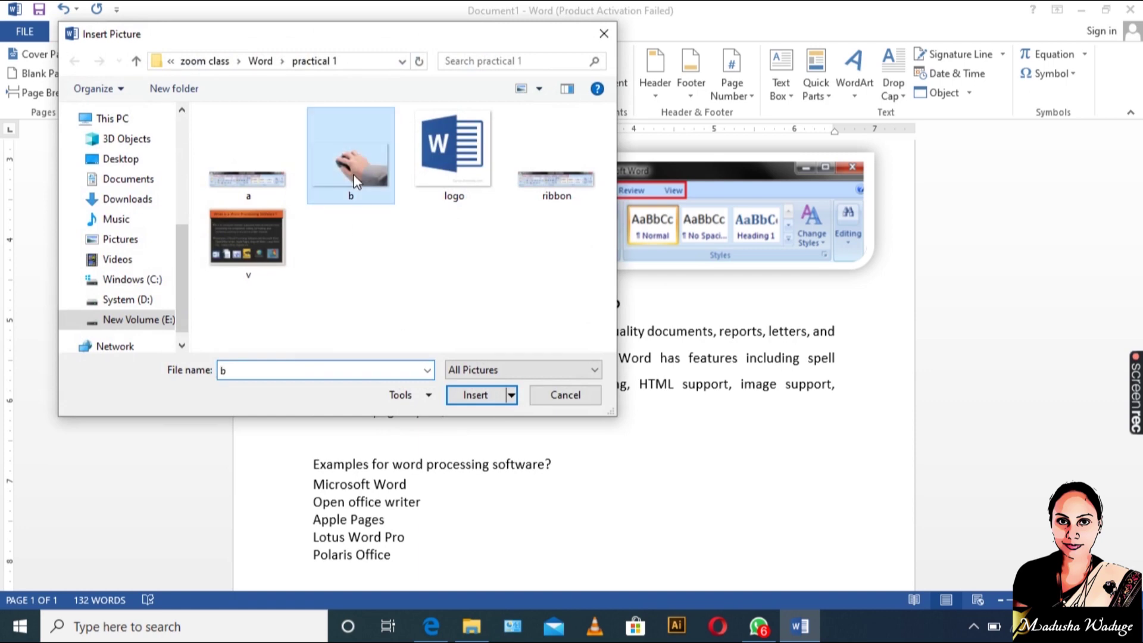
click(475, 395)
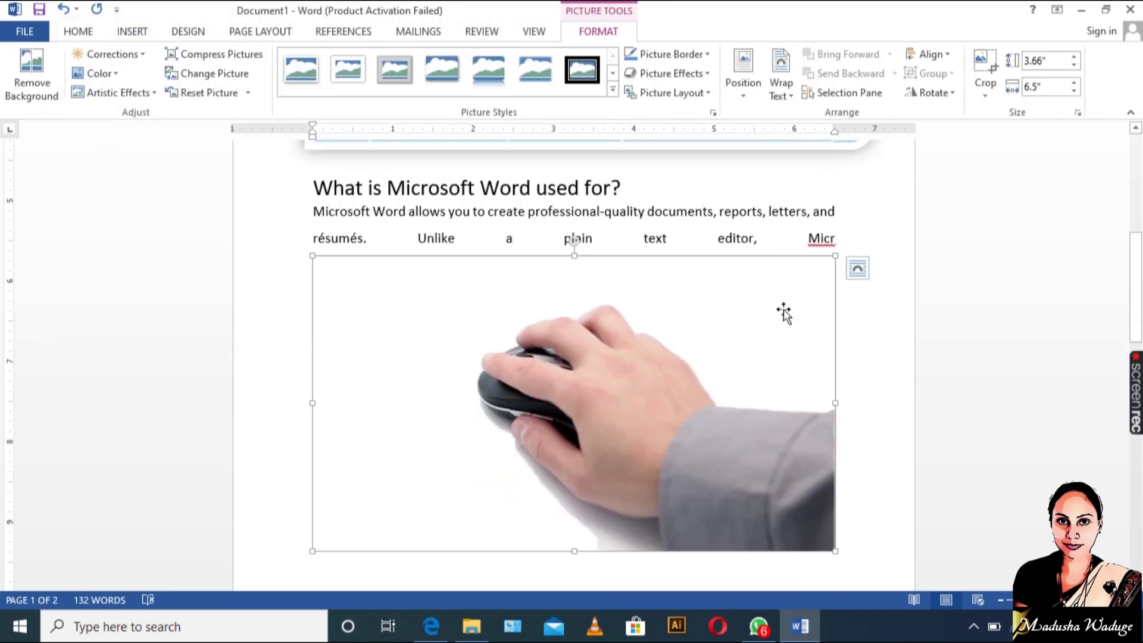
Give the hand picture Tight text wrapping, shrink it to about 1.43" by 2.54", and move it to the paragraph's left side.
click(858, 269)
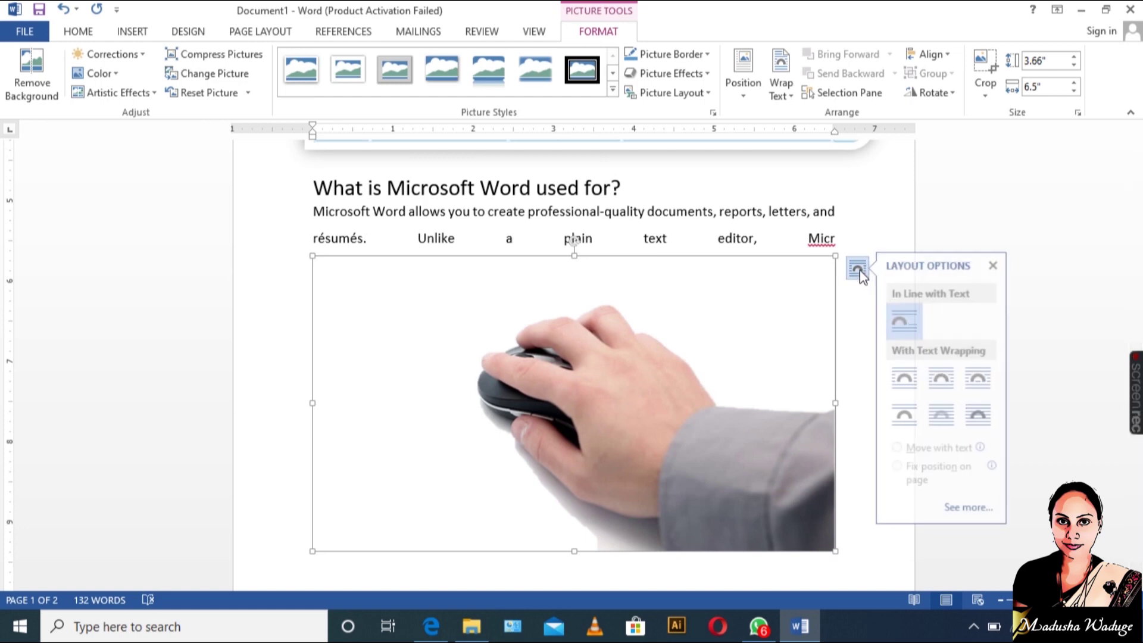
click(960, 390)
drag(836, 255, 518, 435)
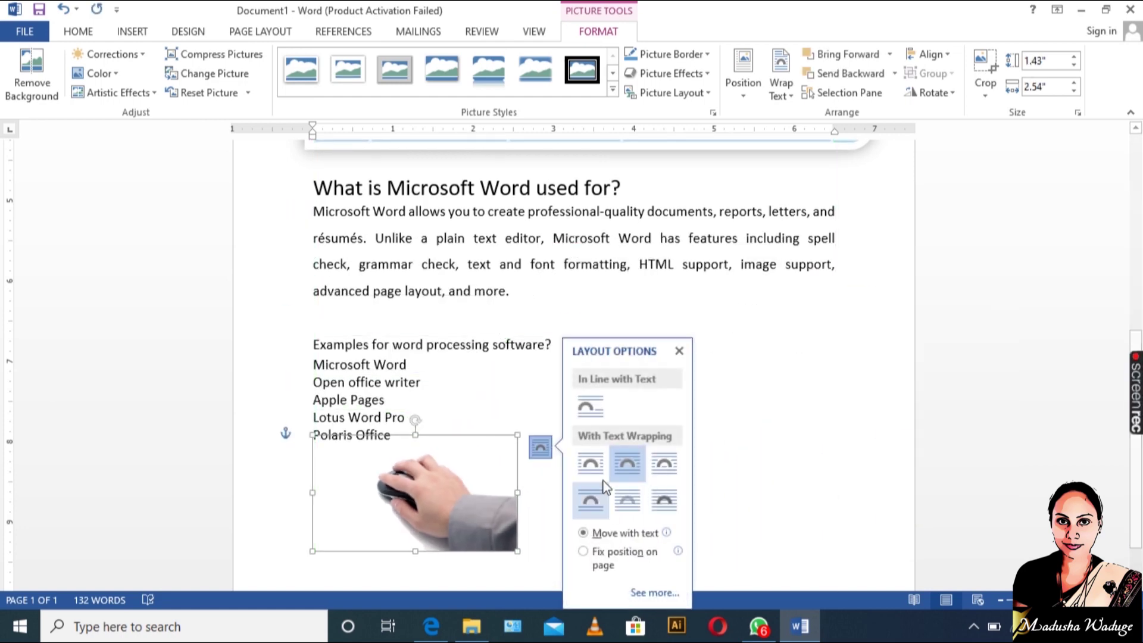
drag(449, 506, 391, 308)
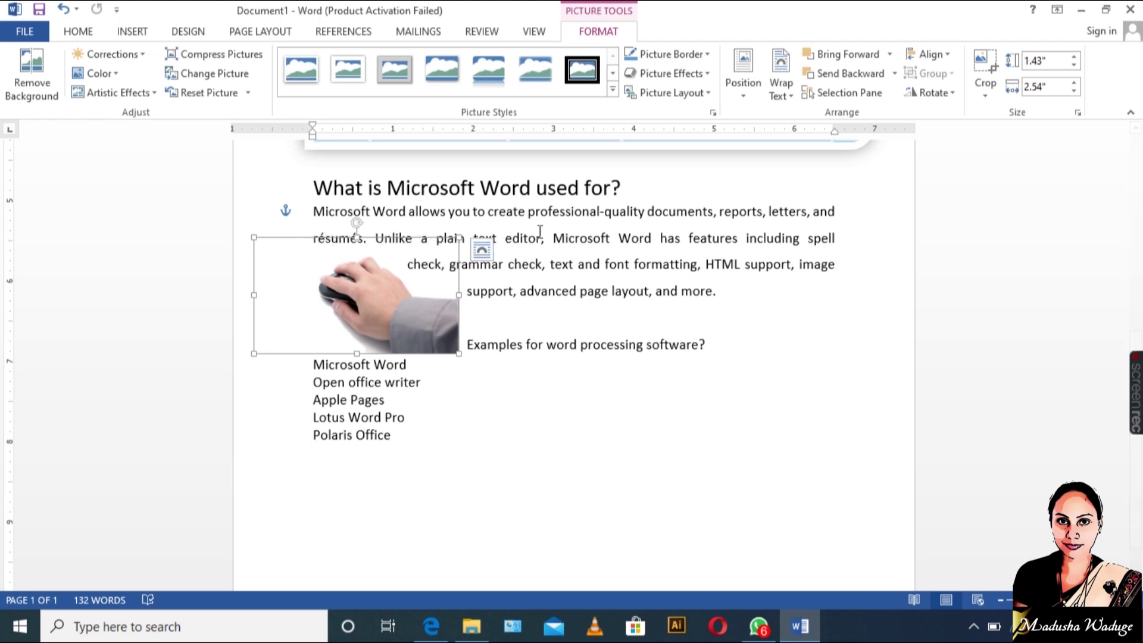
Crop the empty area off the left side of the hand picture, leaving it about 1.79" wide.
click(986, 70)
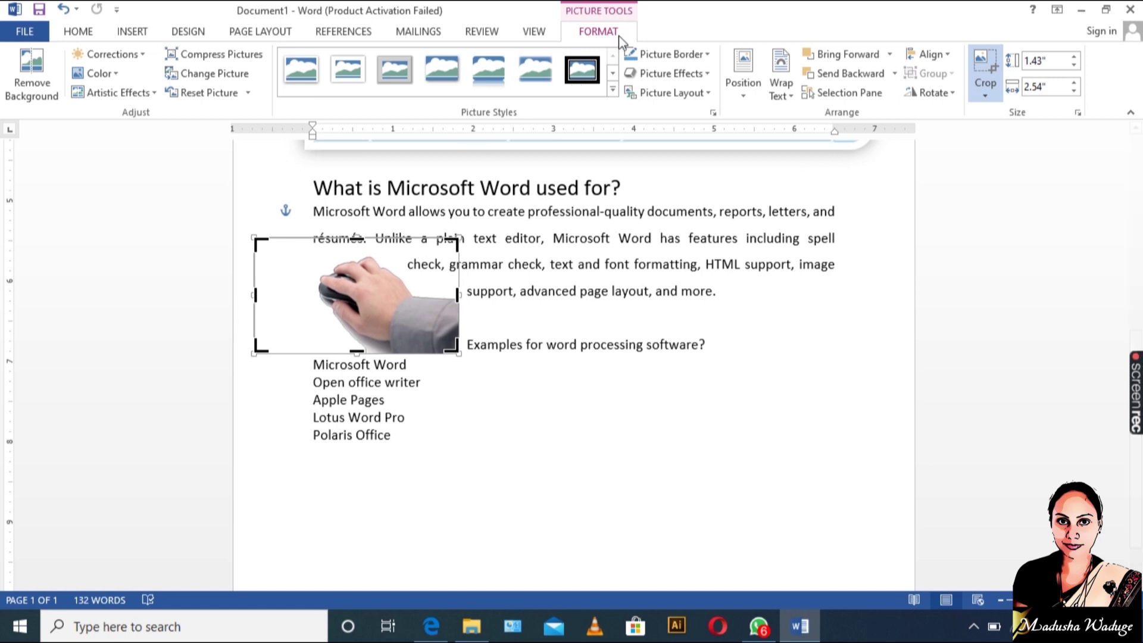
drag(253, 294, 314, 293)
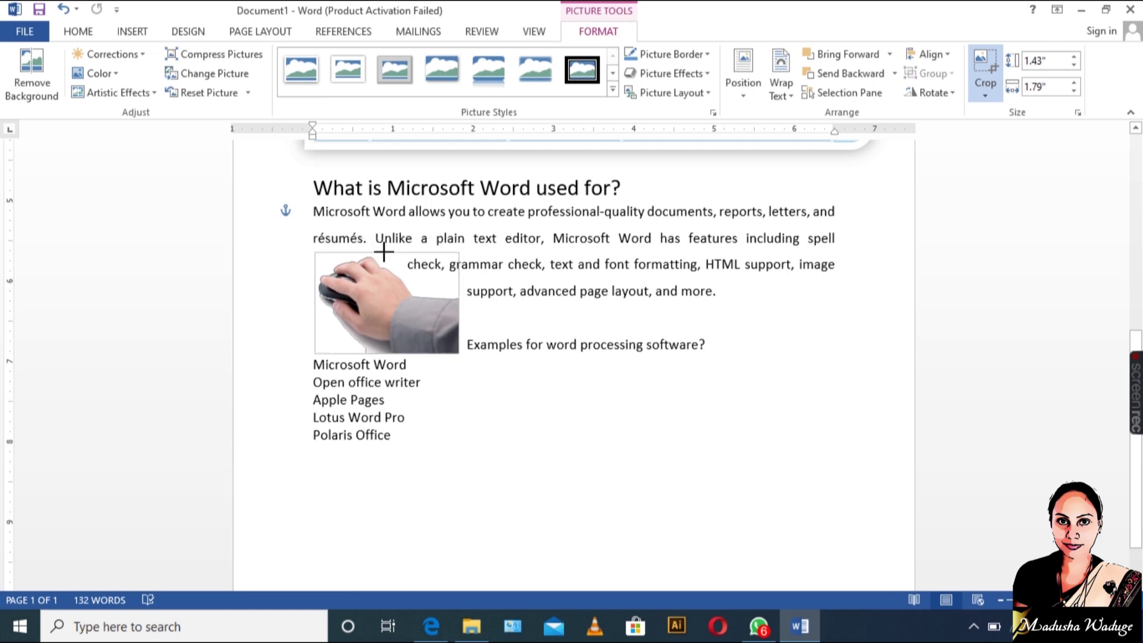
click(527, 384)
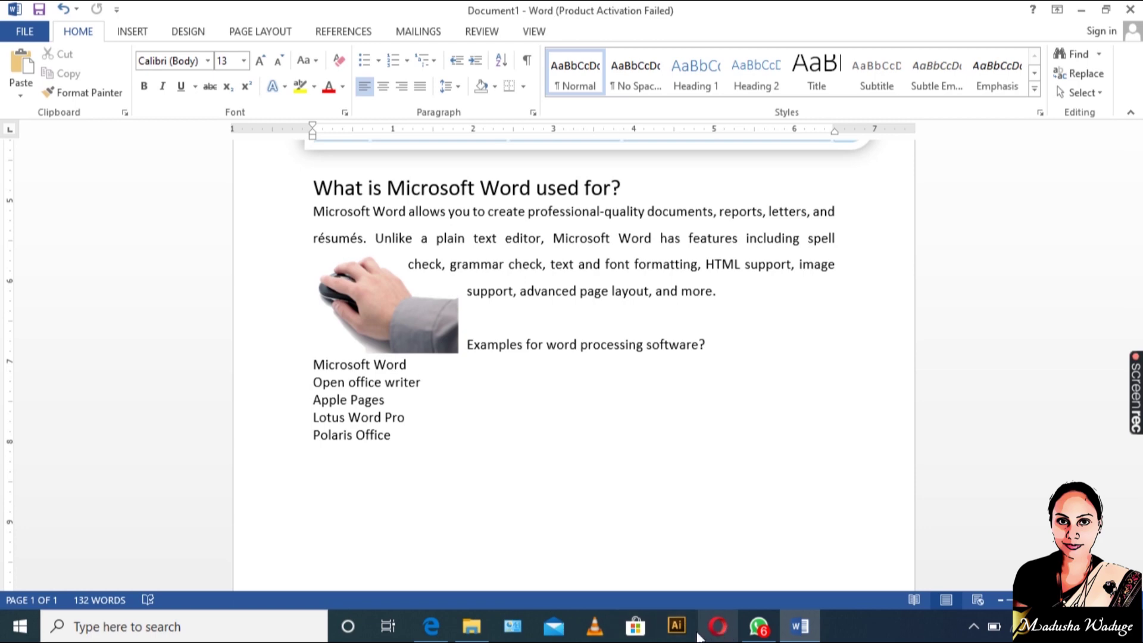
Open content_final.pdf in Adobe Reader and examine the hand picture's orientation and text wrapping, as well as the examples list below.
click(472, 627)
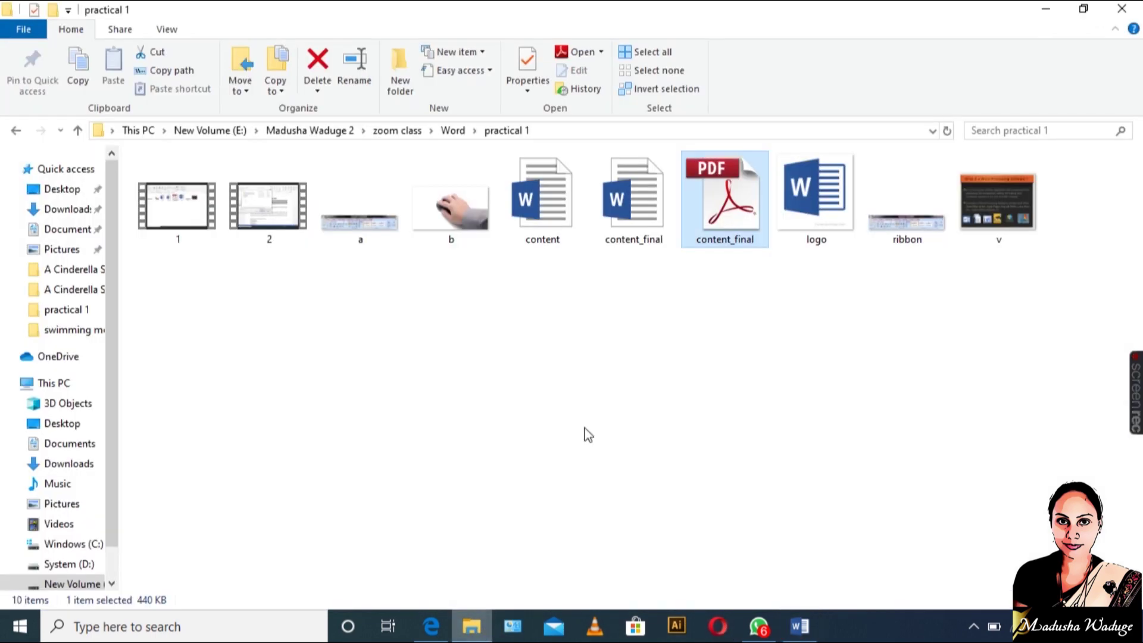
double_click(747, 207)
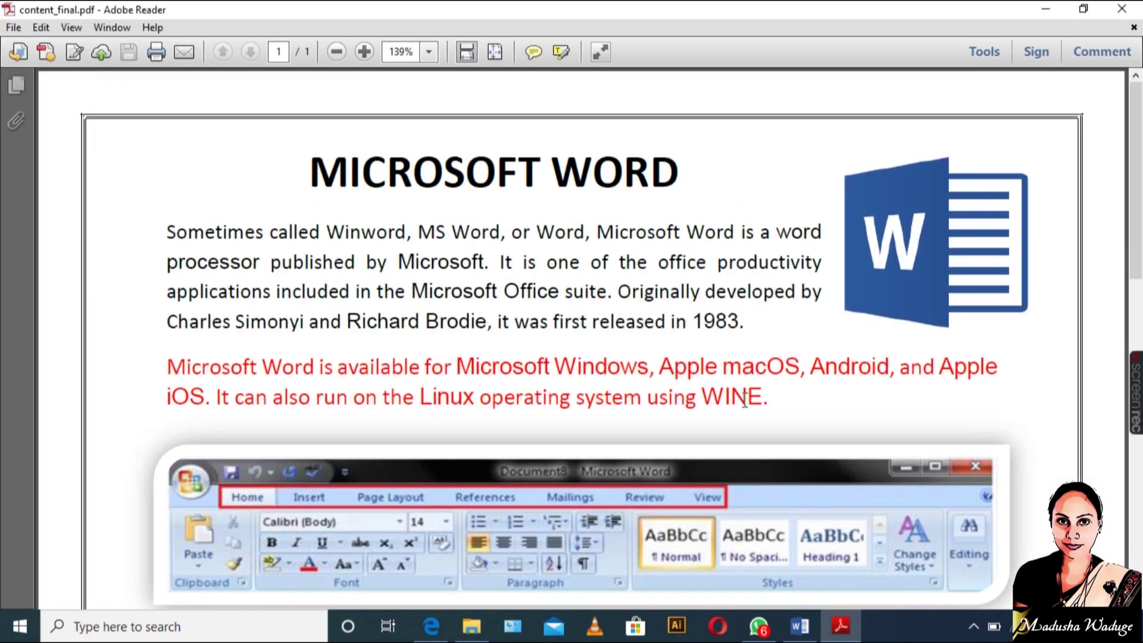
scroll(744, 402, down, 3)
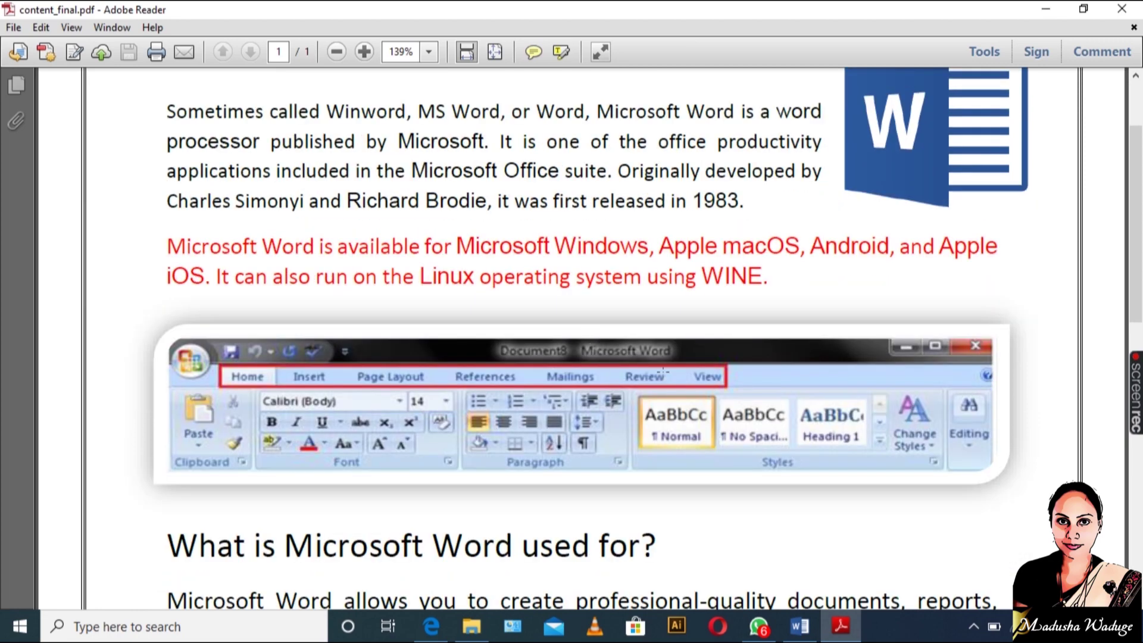
scroll(577, 385, down, 3)
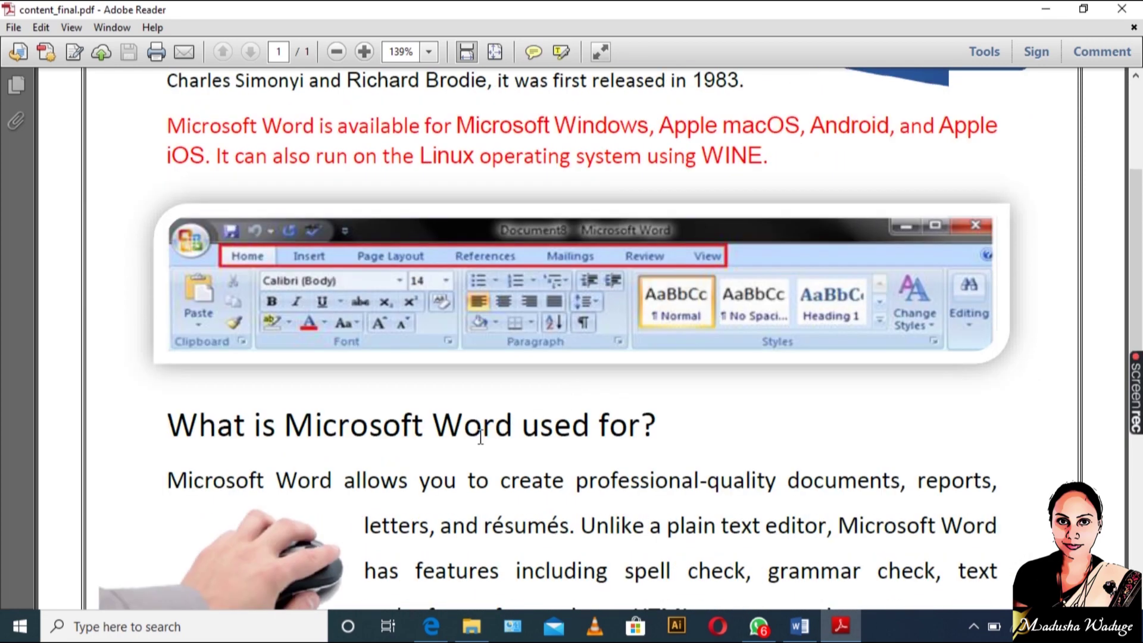
scroll(503, 426, down, 4)
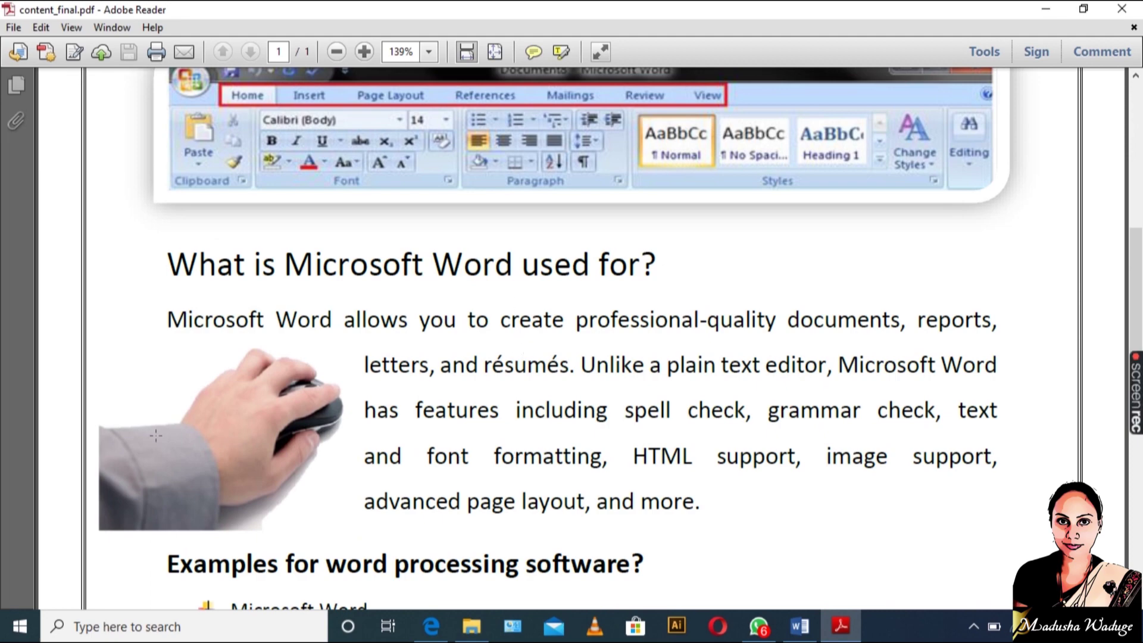
scroll(237, 431, down, 3)
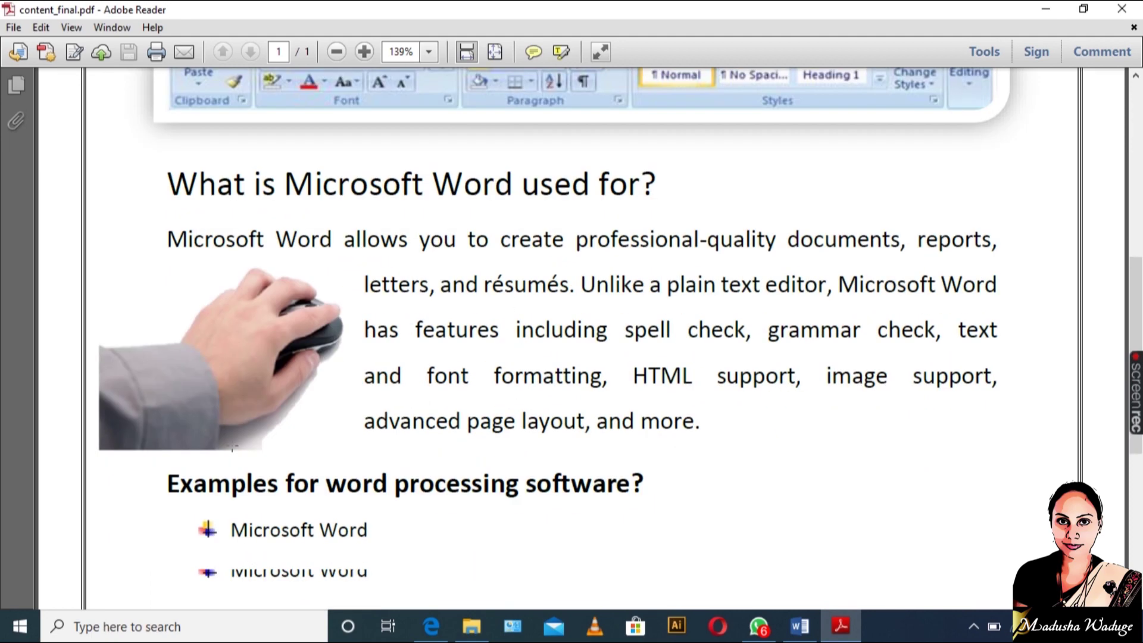
click(1046, 8)
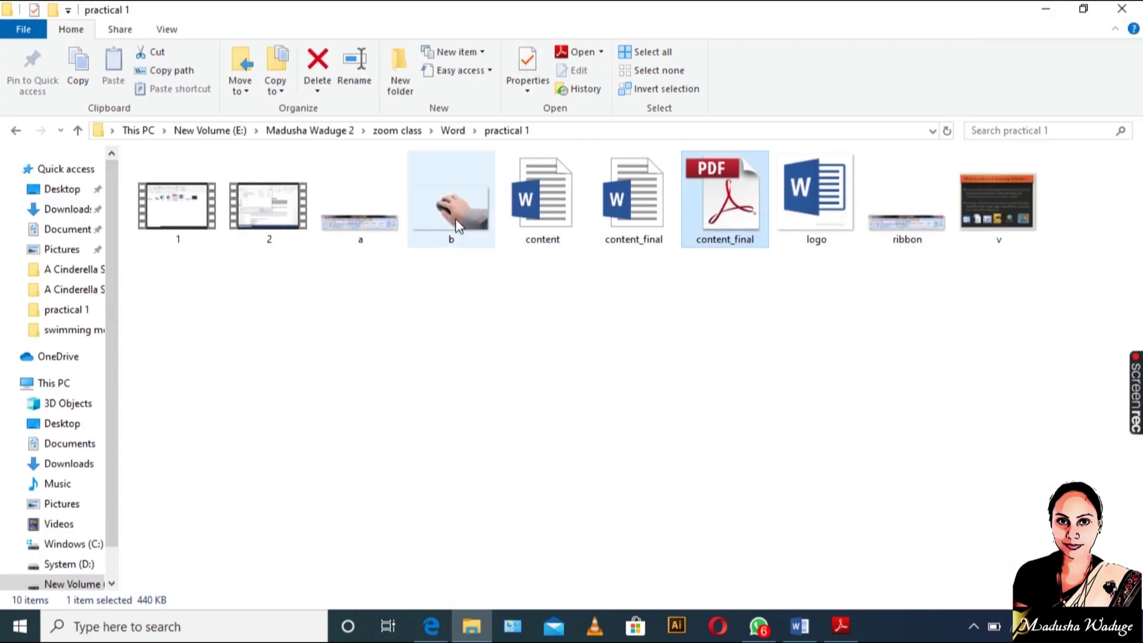
Switch back to Word, flip the hand picture horizontally, and place it at the left edge of the paragraph.
click(800, 626)
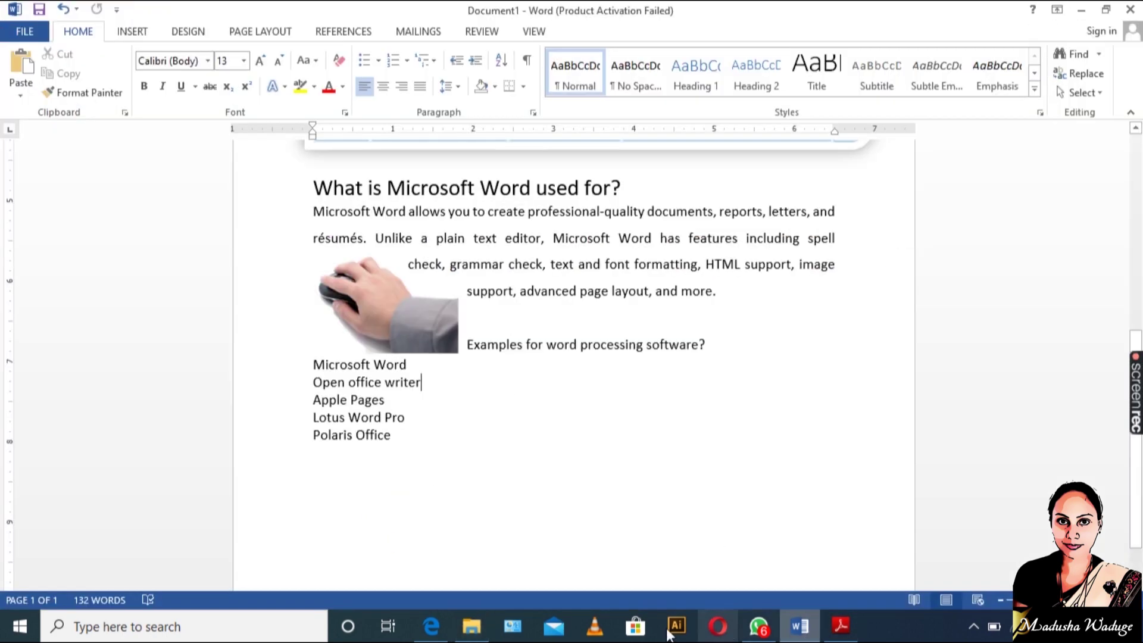
click(364, 325)
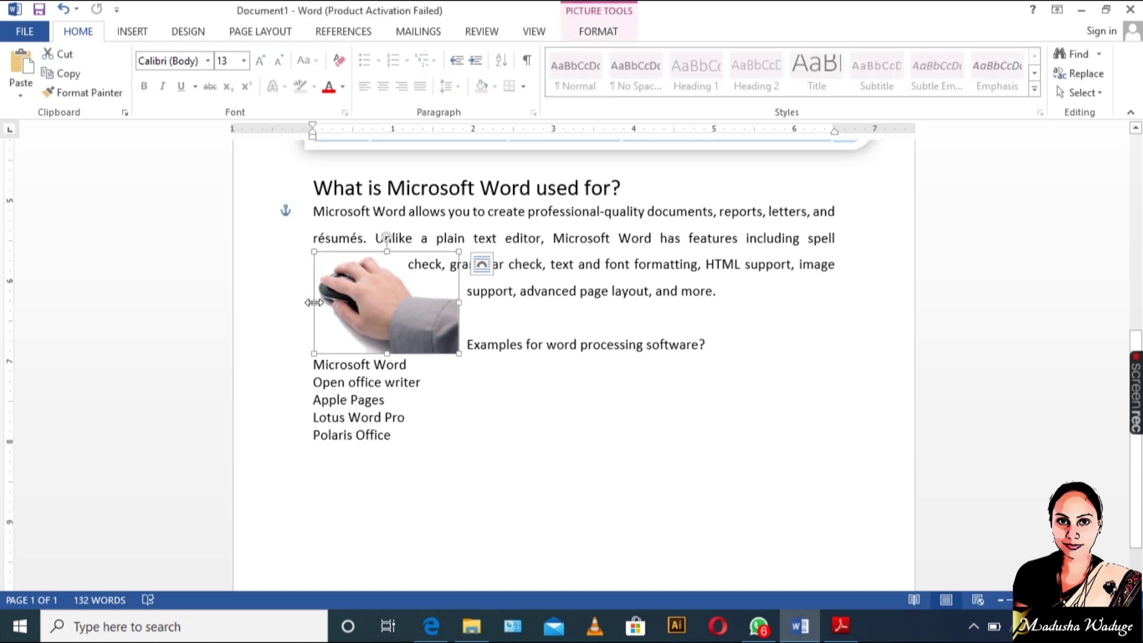
drag(314, 304, 350, 286)
click(528, 359)
click(528, 306)
Add five blank lines above "Examples for word processing software?".
click(392, 345)
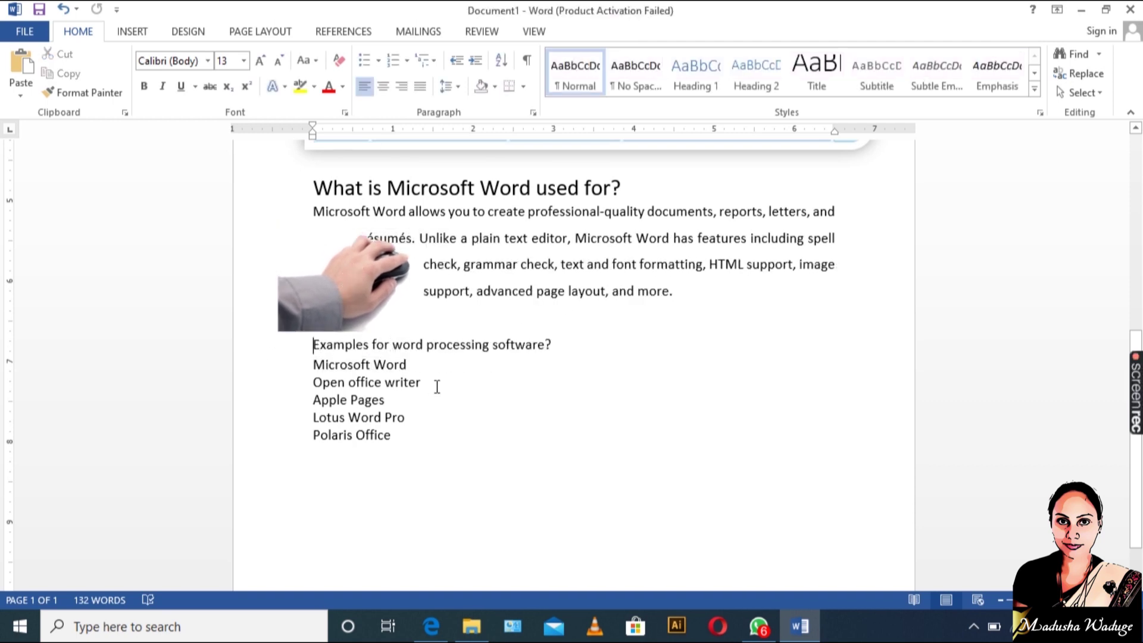
key(Return)
key(Return)
key(Return)
key(Return)
key(Return)
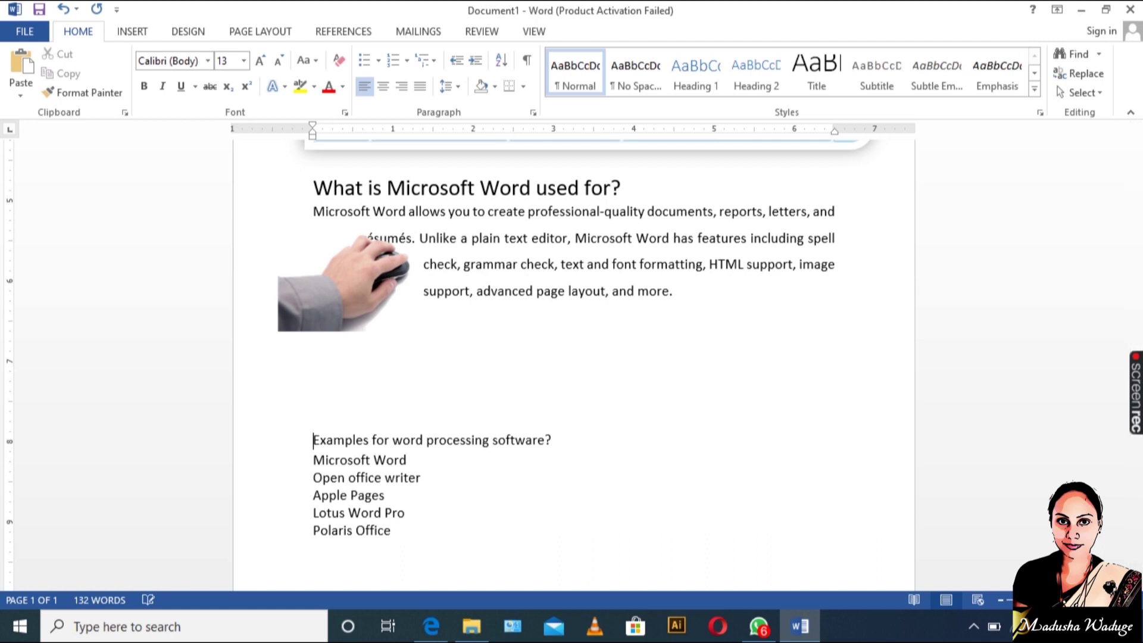
Move the hand picture below the "Microsoft Word allows you" paragraph and set that paragraph's line spacing to 2.0.
drag(336, 283, 334, 355)
drag(530, 299, 297, 222)
click(450, 86)
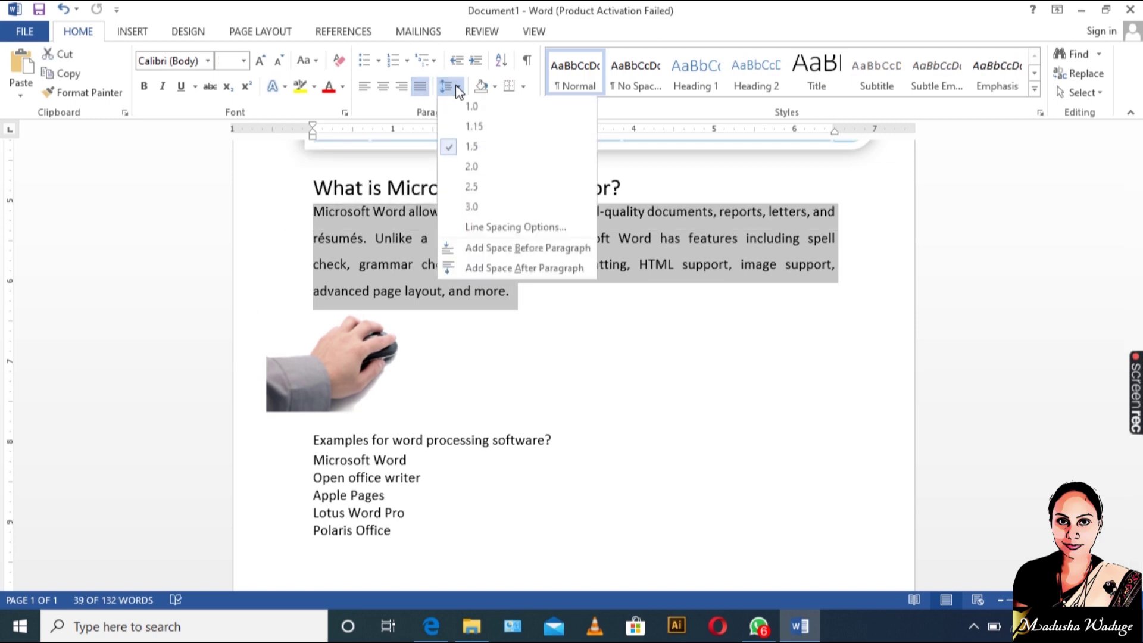
click(471, 169)
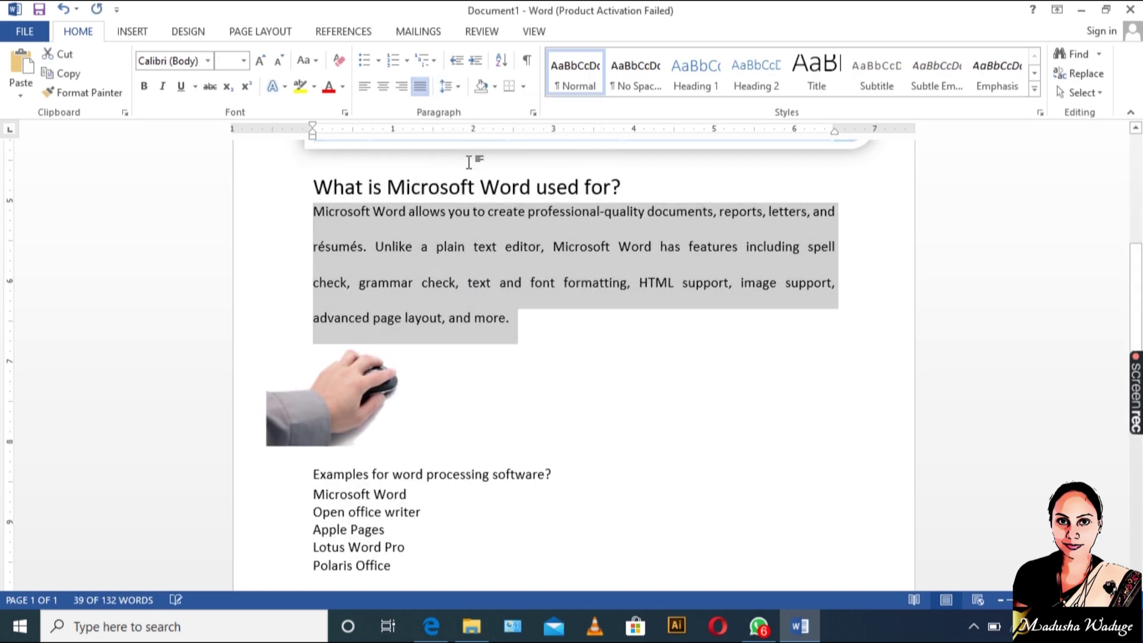
Move the hand picture back up to the left side of the double-spaced paragraph and enlarge it.
drag(344, 409, 334, 306)
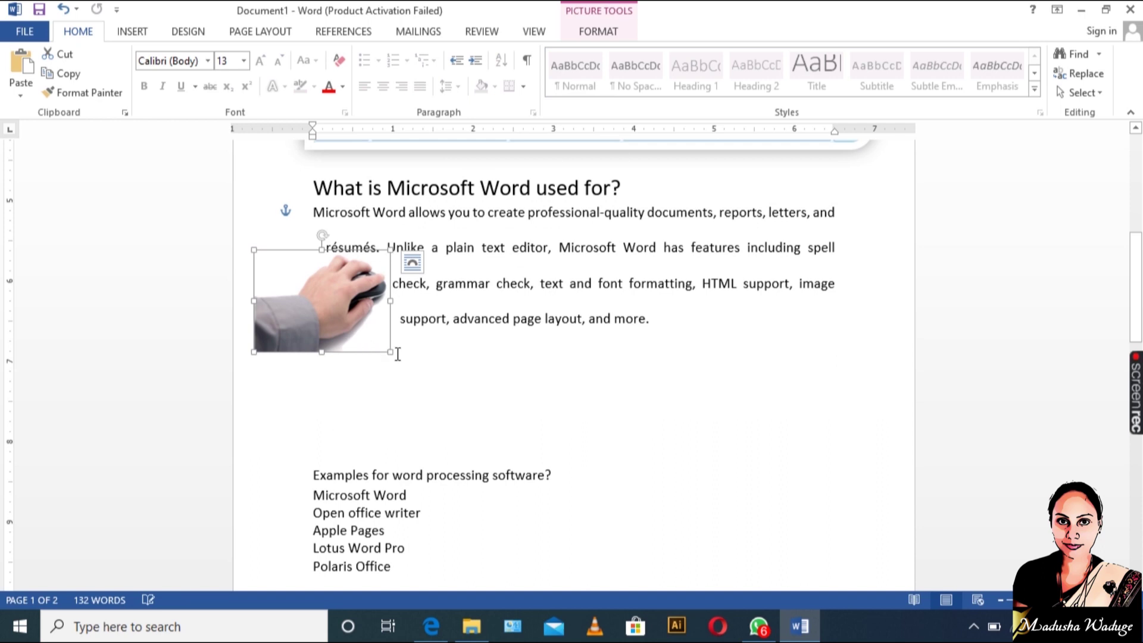
drag(390, 352, 439, 393)
mouse_move(355, 335)
mouse_down()
mouse_move(339, 330)
mouse_move(352, 335)
mouse_up()
click(605, 396)
Right-align the paragraph that wraps around the hand picture.
drag(738, 329, 826, 314)
click(314, 212)
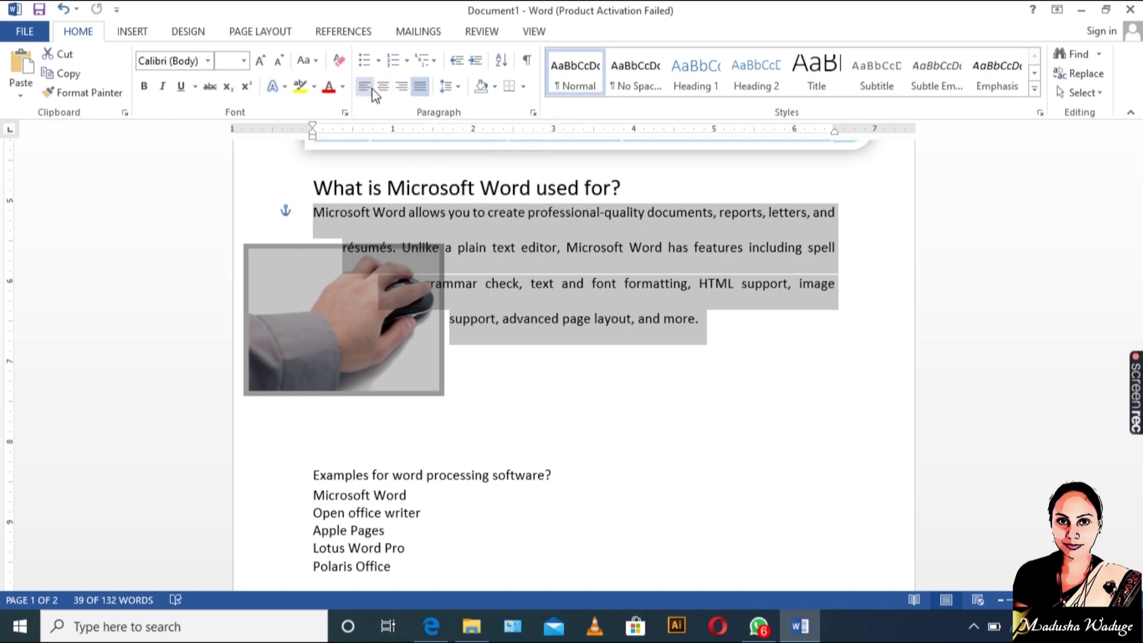
click(396, 89)
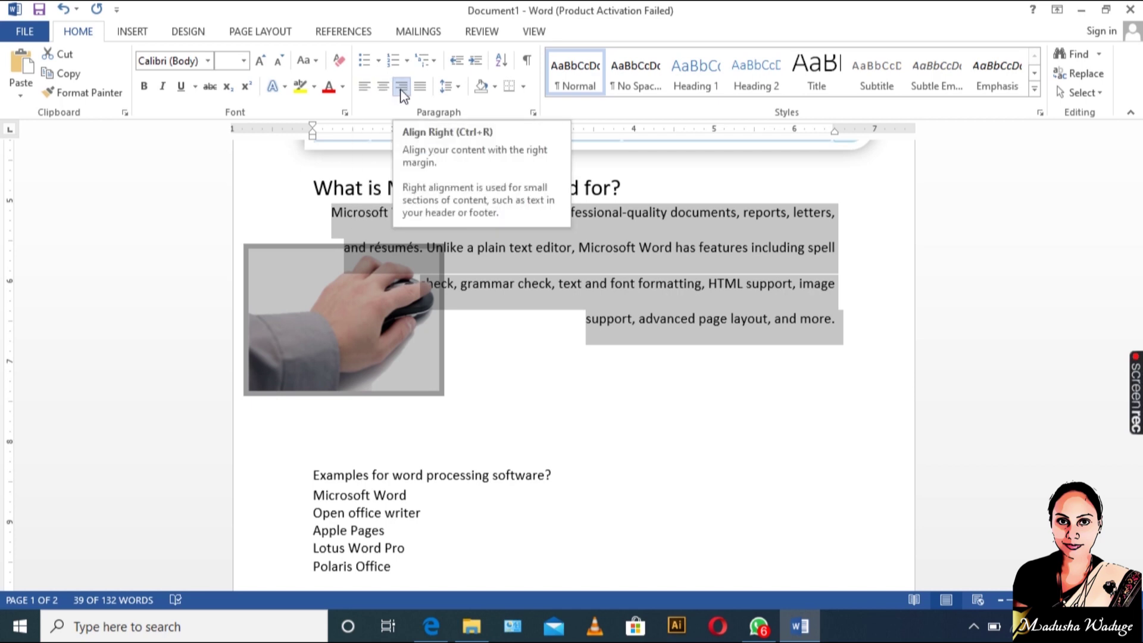
click(388, 369)
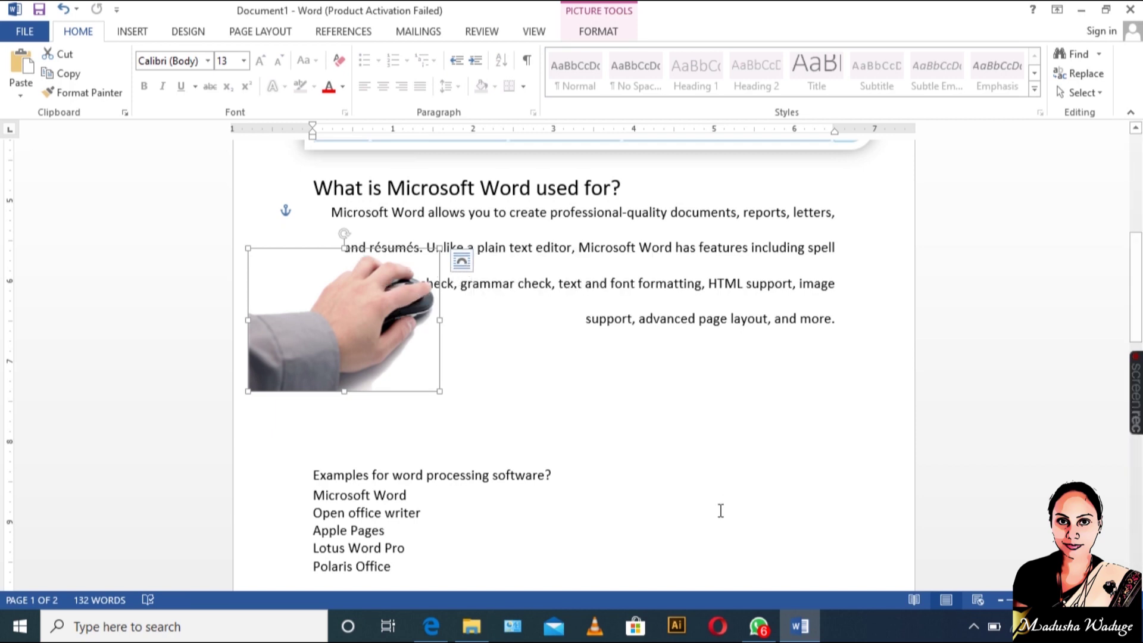
Check in the content_final PDF how the paragraph beside the hand picture is aligned and wrapped, returning to the Word document.
click(472, 626)
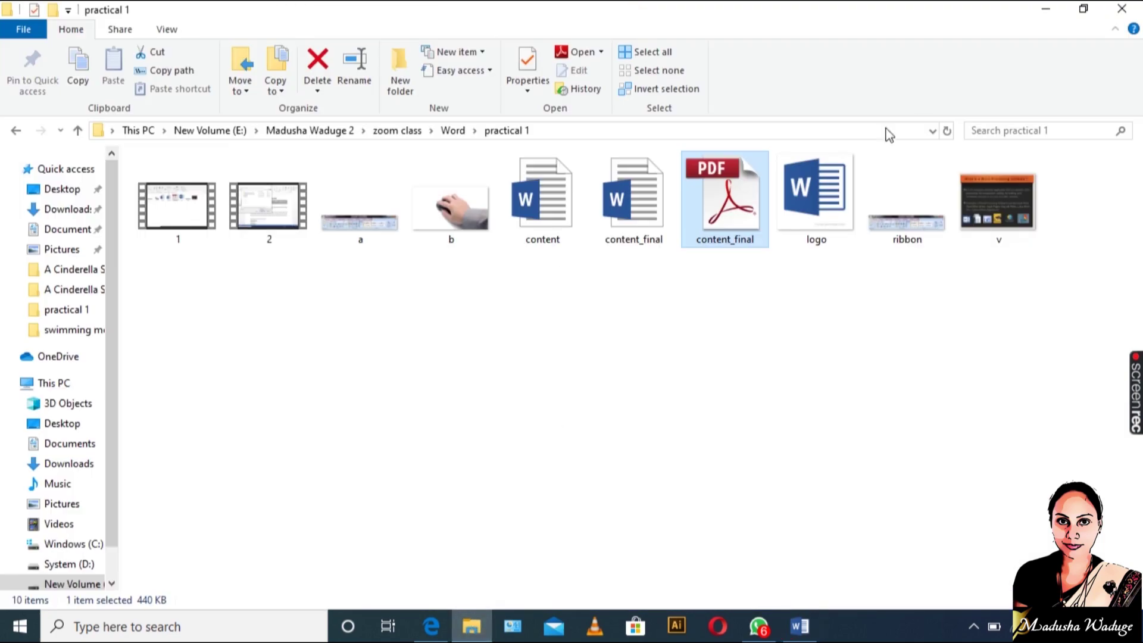
double_click(754, 212)
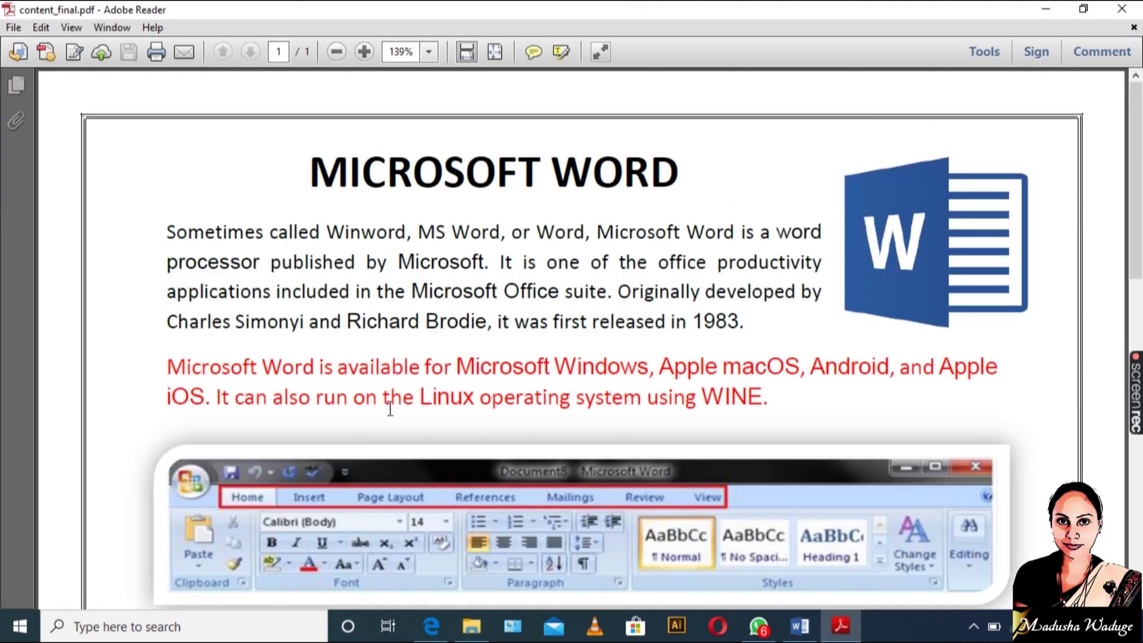
scroll(389, 409, down, 10)
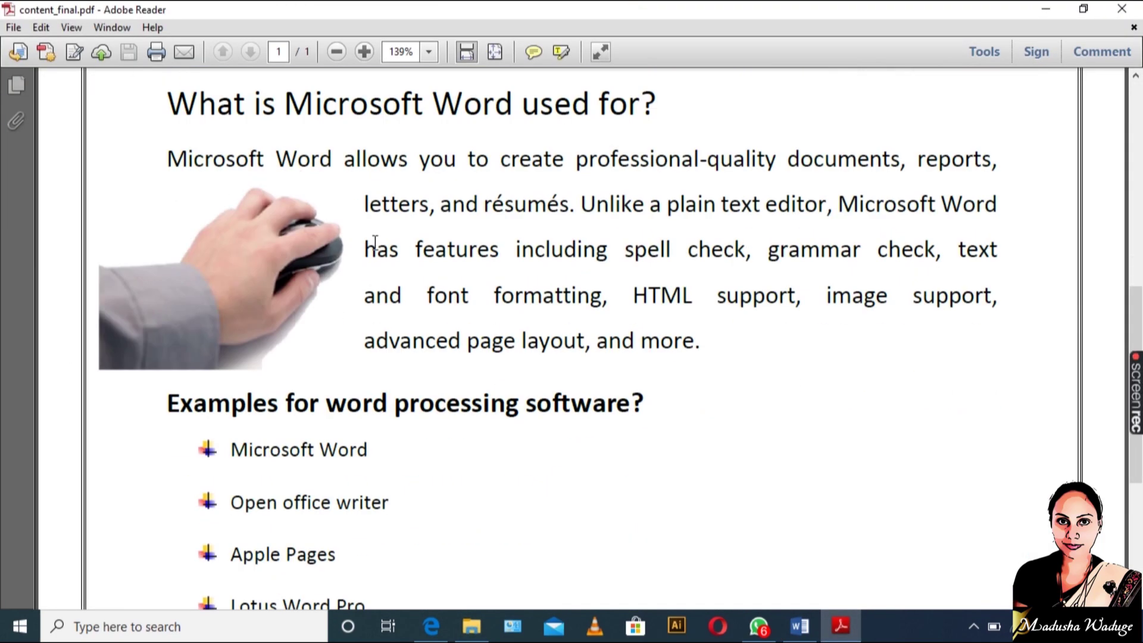
click(1046, 7)
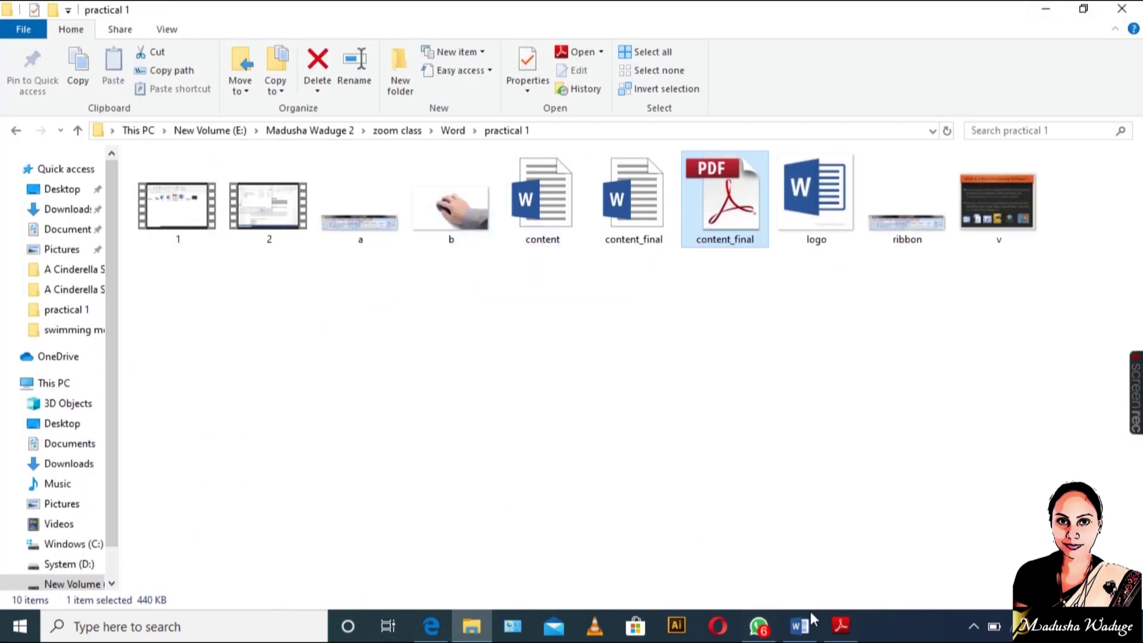
click(801, 626)
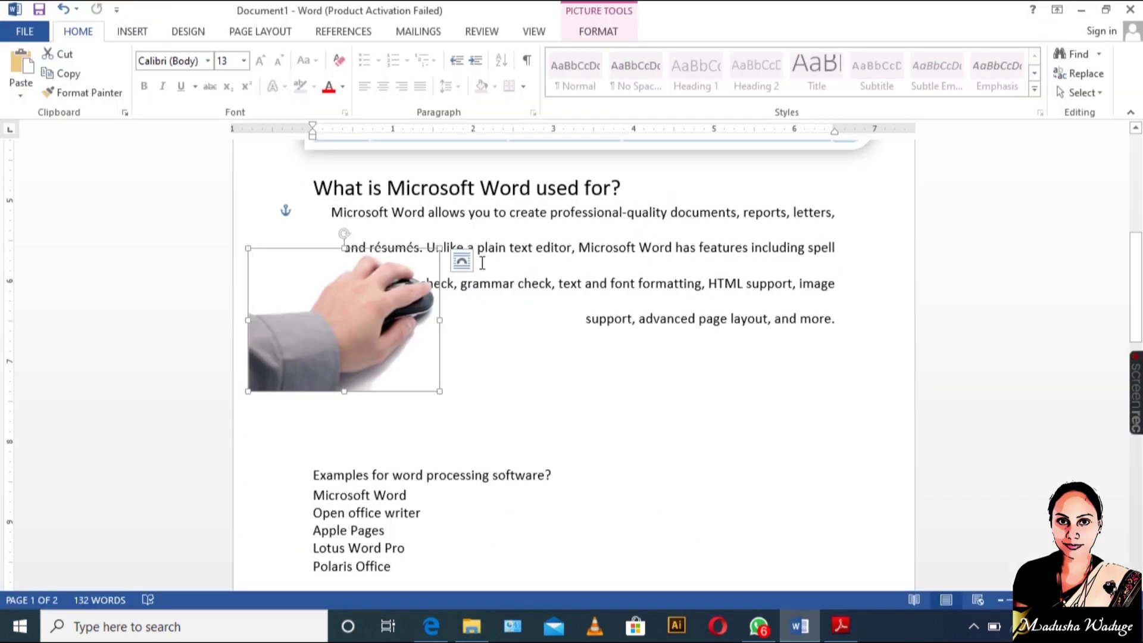
Set the hand picture's text wrapping to Square.
click(461, 261)
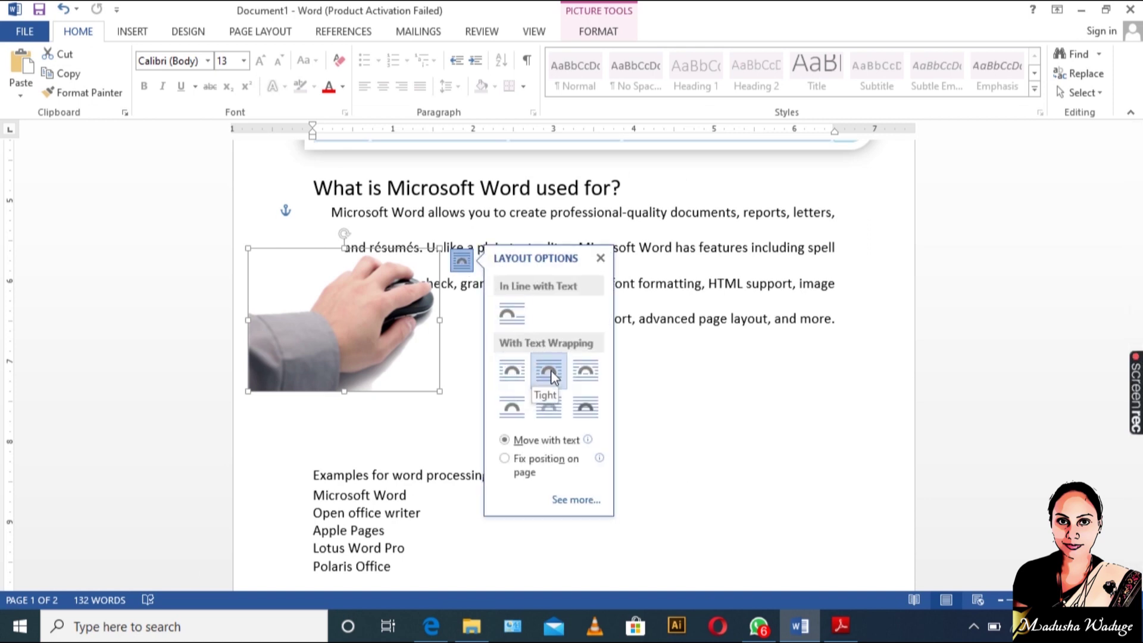
click(514, 377)
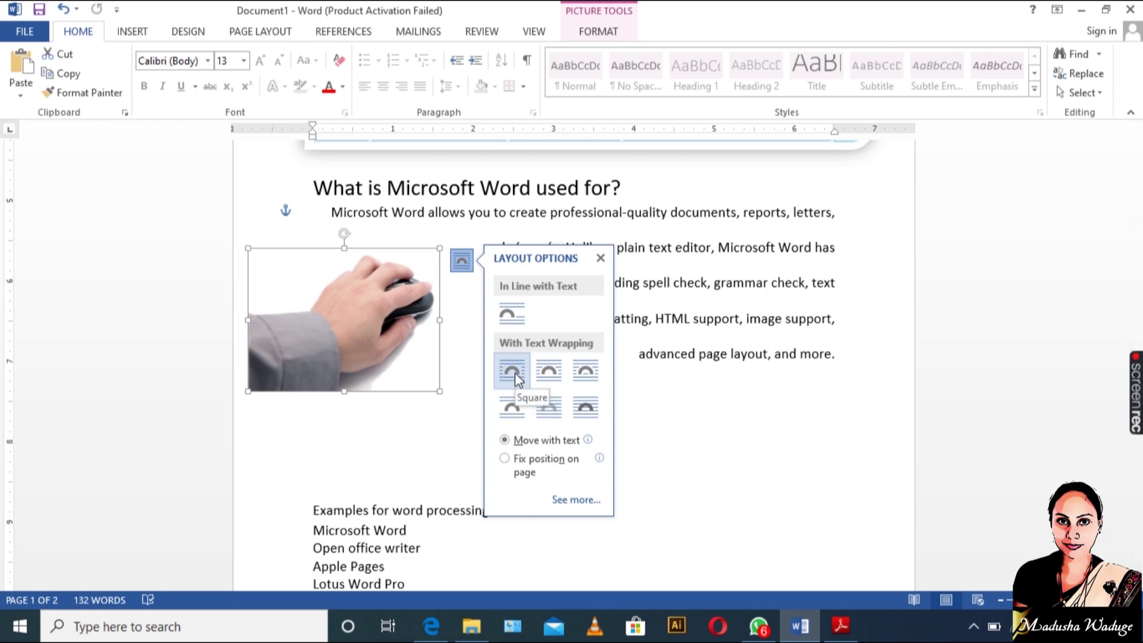
click(725, 416)
Justify the whole "Microsoft Word allows you" paragraph beside the hand picture.
triple_click(554, 256)
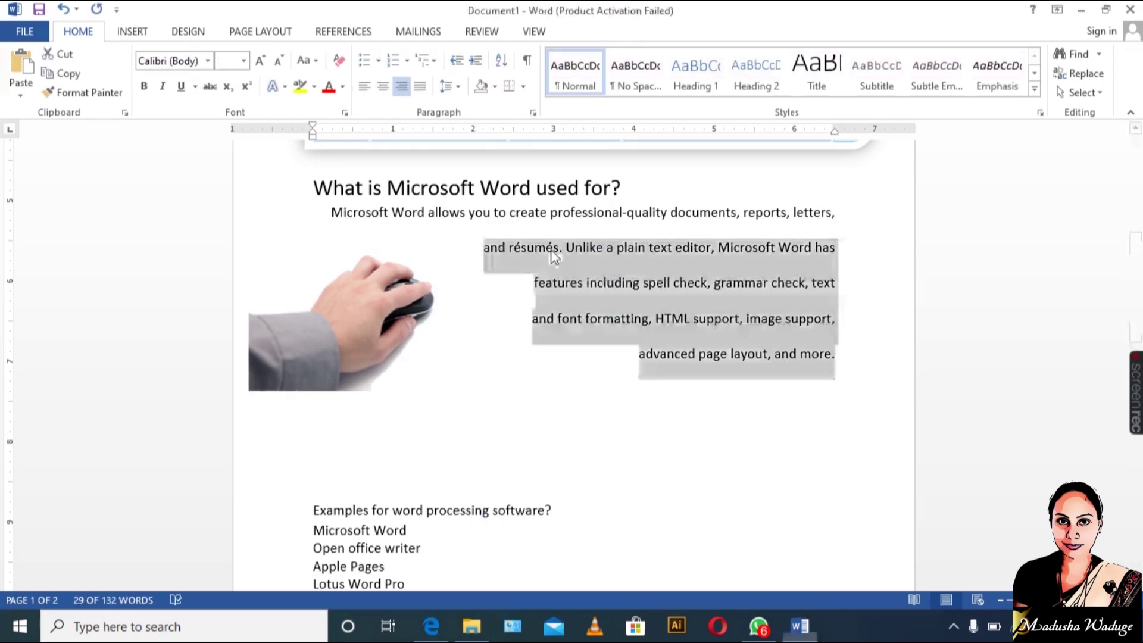
drag(329, 212, 840, 357)
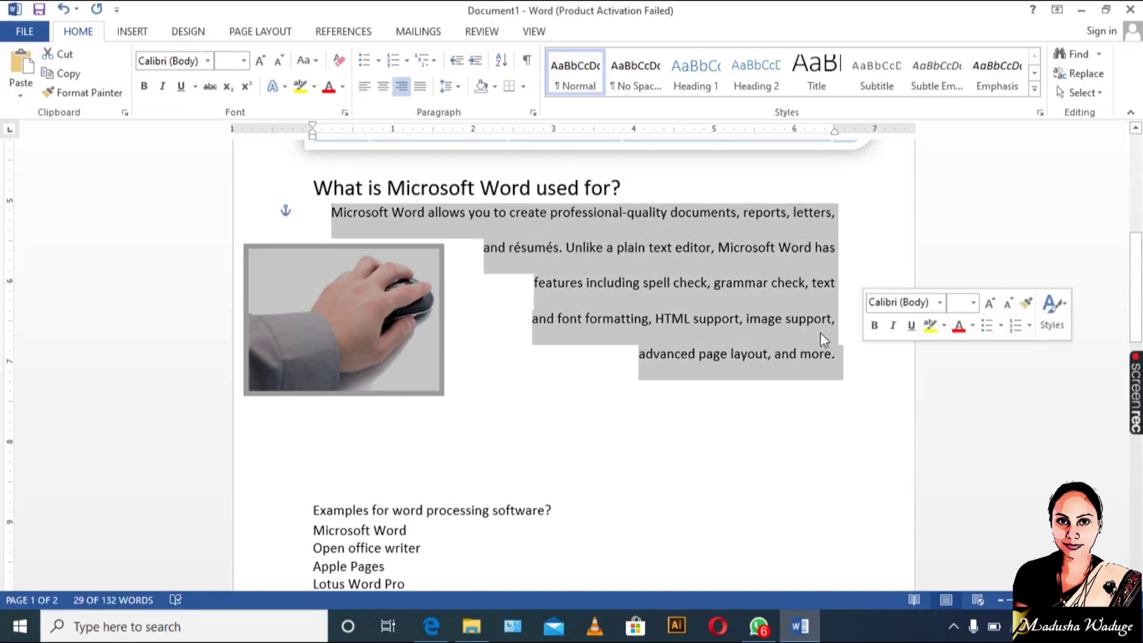
click(365, 88)
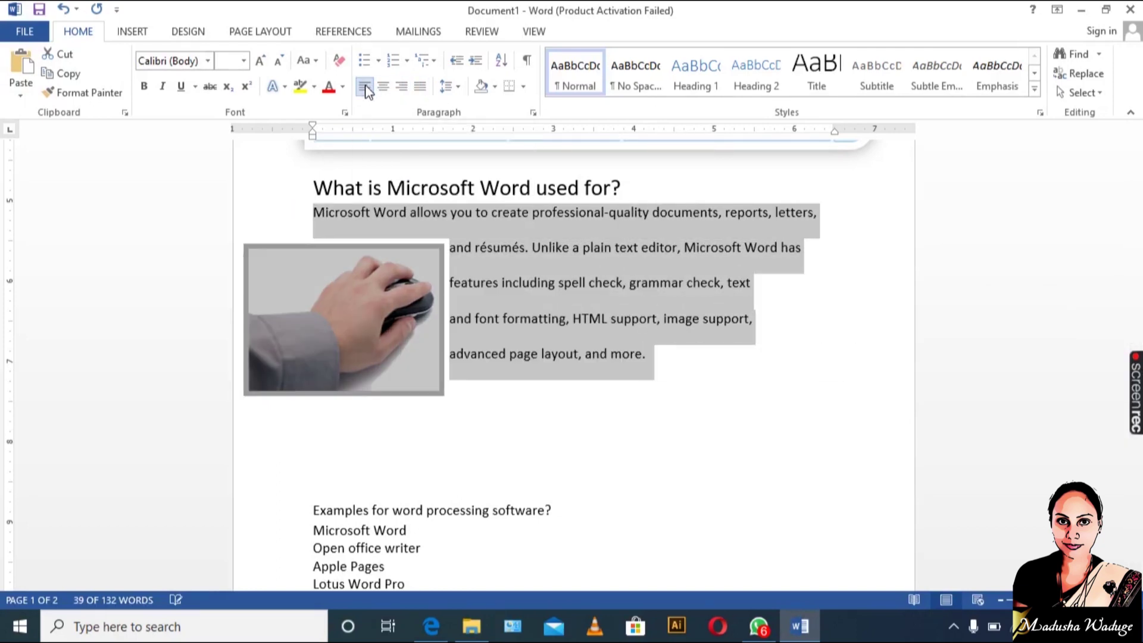
click(418, 88)
click(780, 423)
Move the hand picture to the right so its left edge roughly lines up with the text margin.
click(330, 300)
drag(350, 305, 403, 295)
click(477, 476)
Format the "Examples for word processing software?" heading as 16 pt bold.
scroll(514, 390, down, 2)
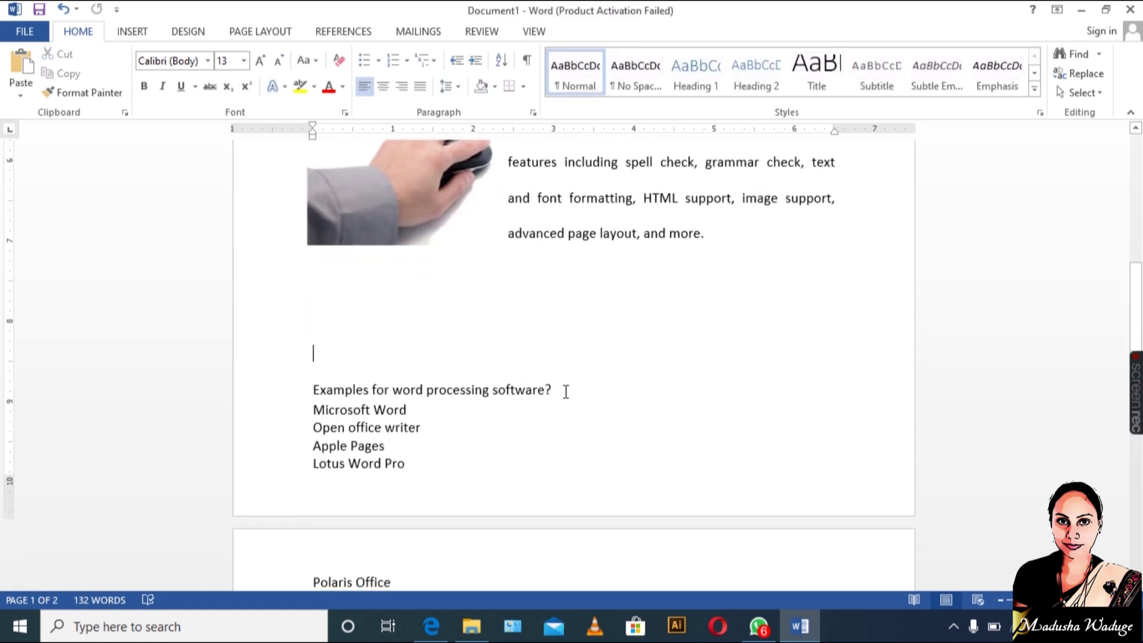
click(295, 385)
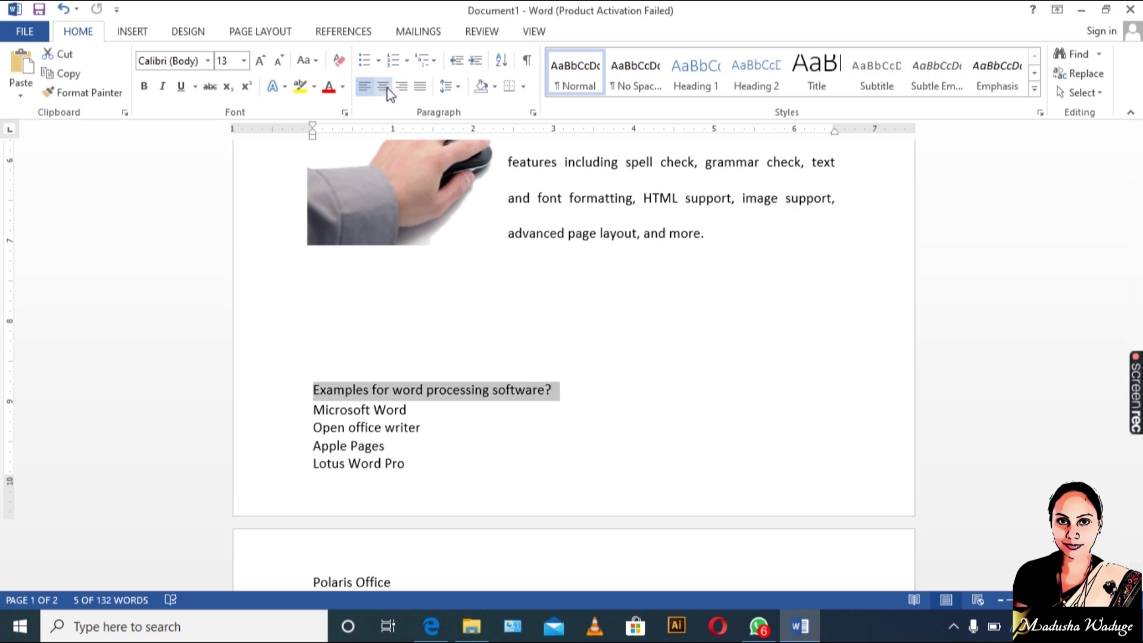
click(264, 64)
click(263, 65)
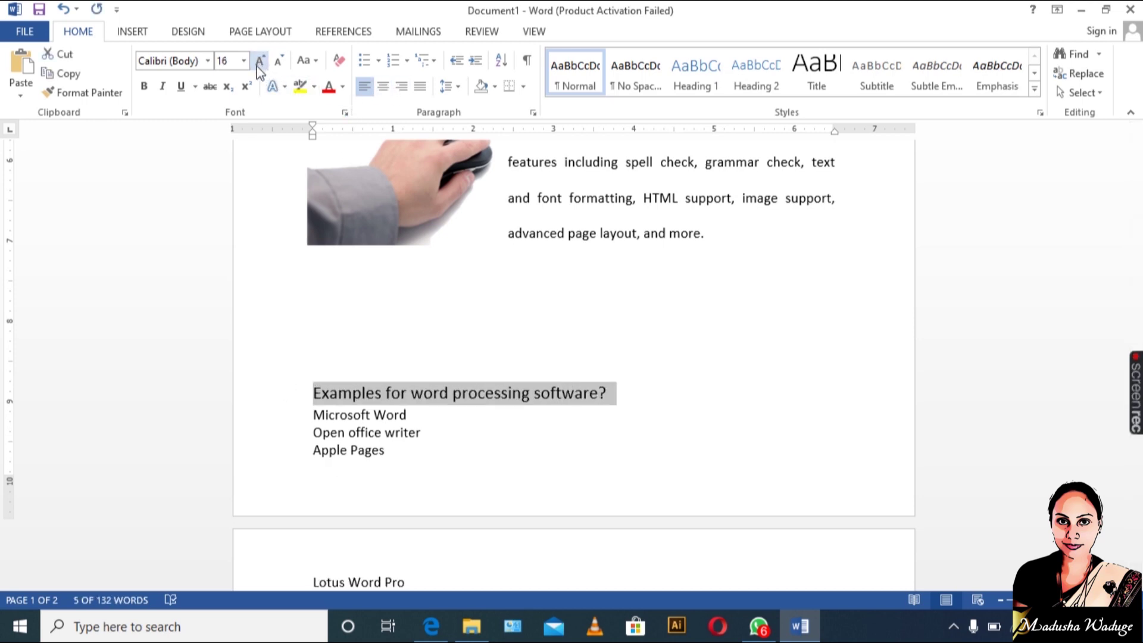
click(146, 90)
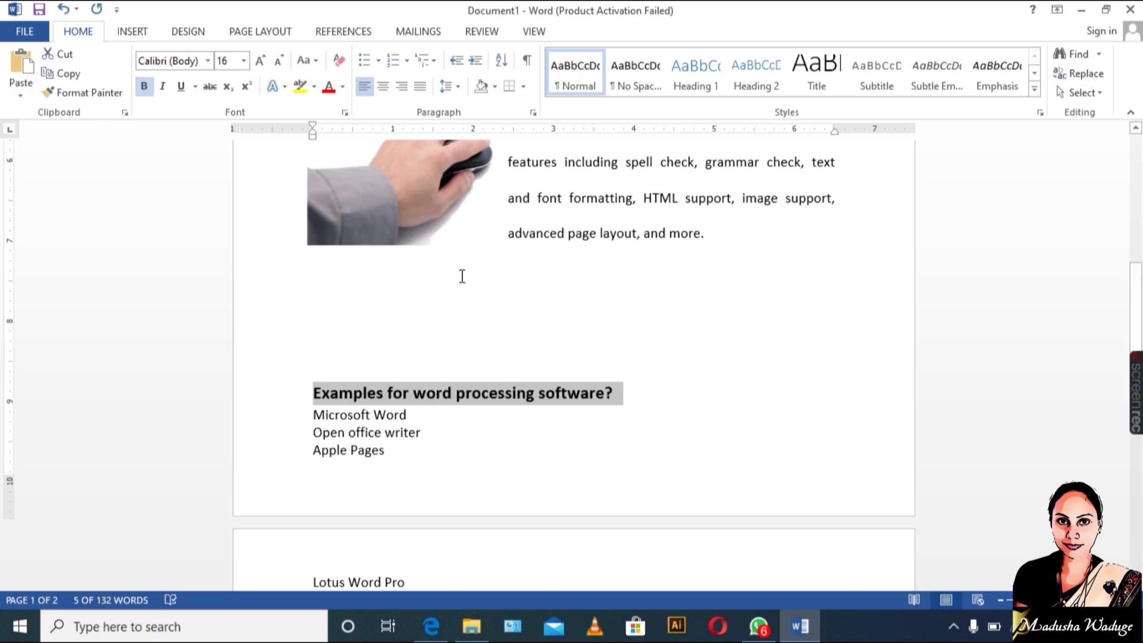
Delete the blank lines between the paragraph beside the hand picture and the "Examples for word processing software?" heading.
click(454, 334)
key(BackSpace)
key(BackSpace)
key(BackSpace)
key(BackSpace)
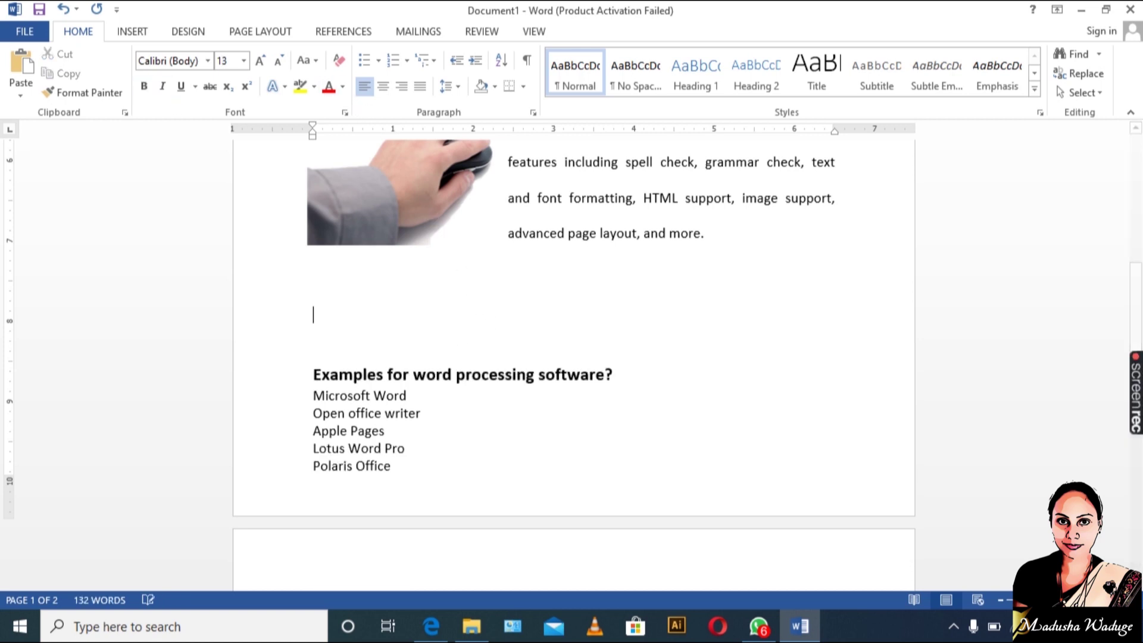
click(316, 324)
key(BackSpace)
key(BackSpace)
key(BackSpace)
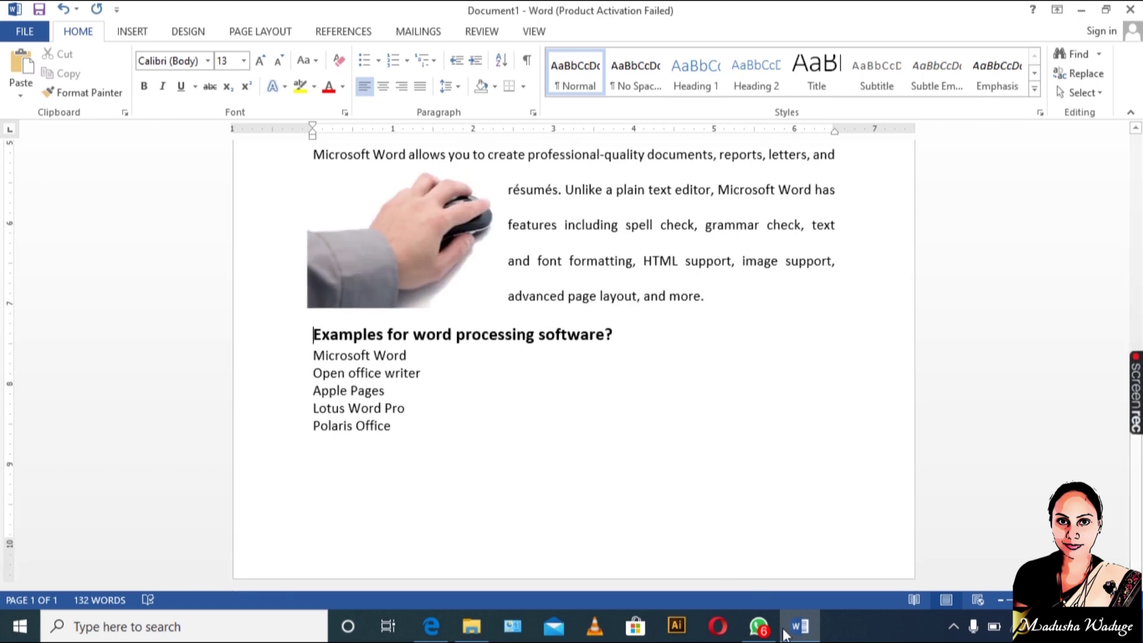
Examine the bullet style, list spacing and logo strip under "Examples for word processing software?" in the content_final PDF, returning to the Word document.
click(472, 626)
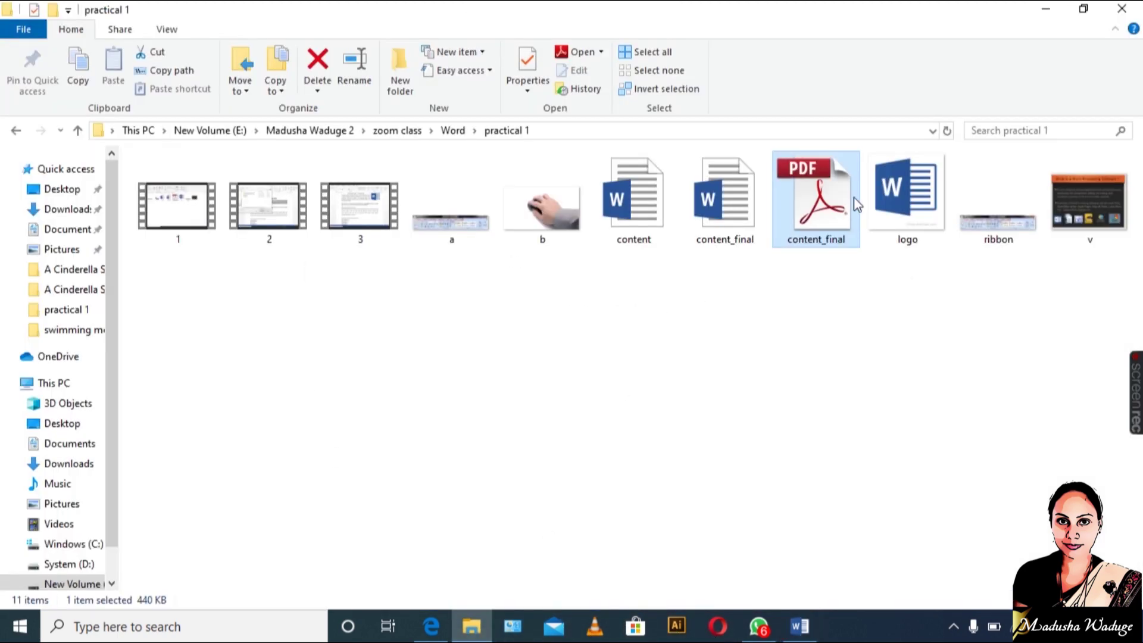
double_click(833, 208)
scroll(768, 345, down, 8)
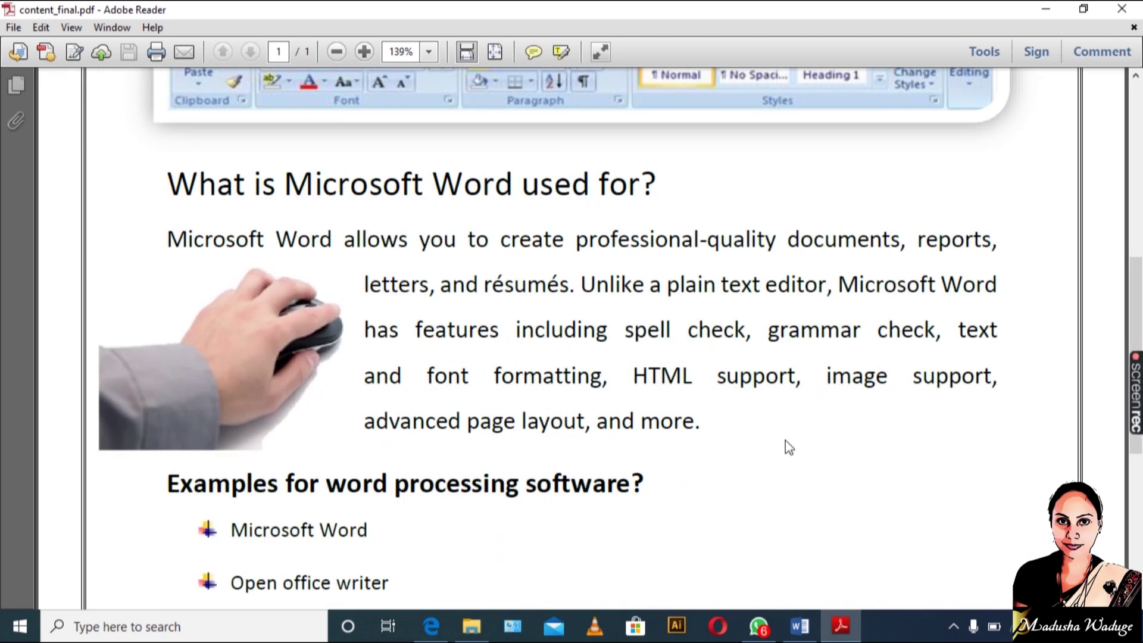
scroll(427, 432, down, 2)
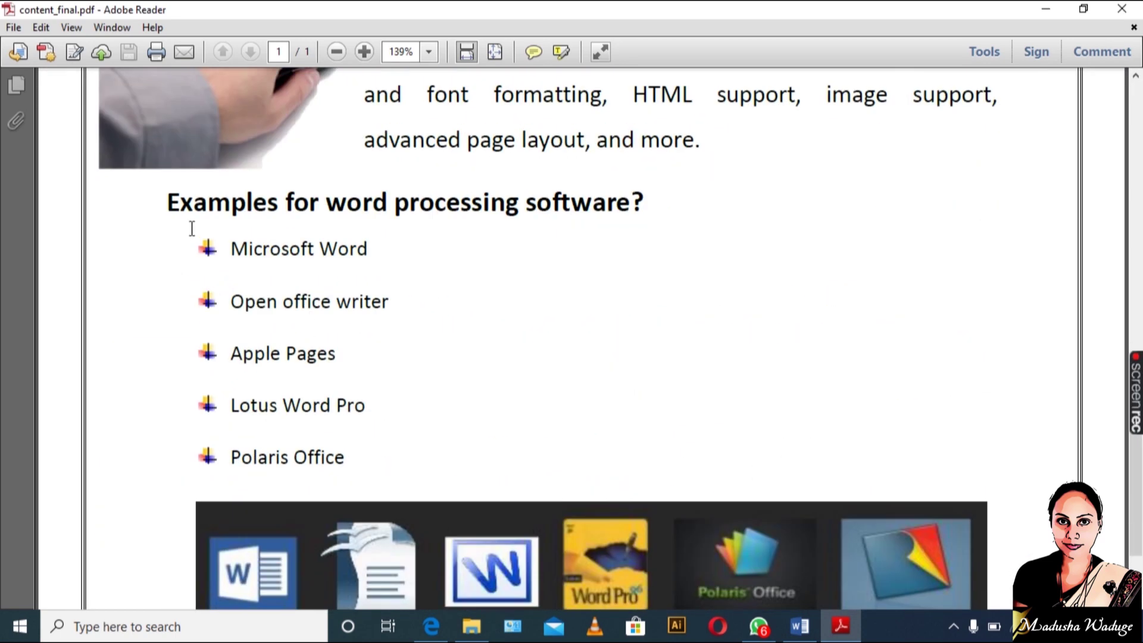
scroll(261, 433, down, 3)
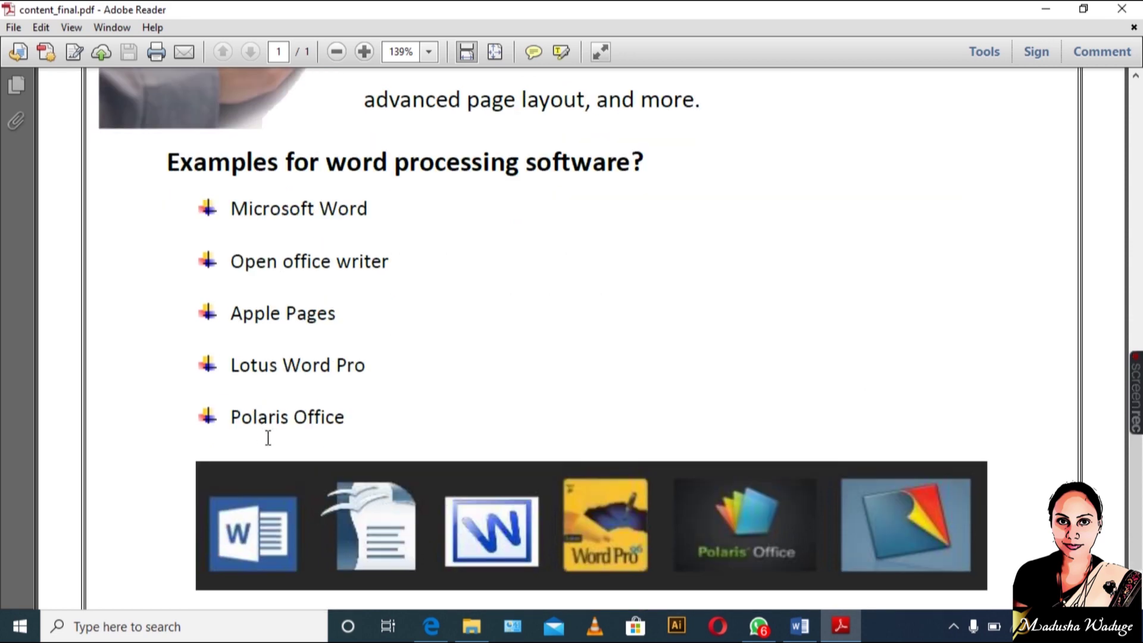
click(1047, 9)
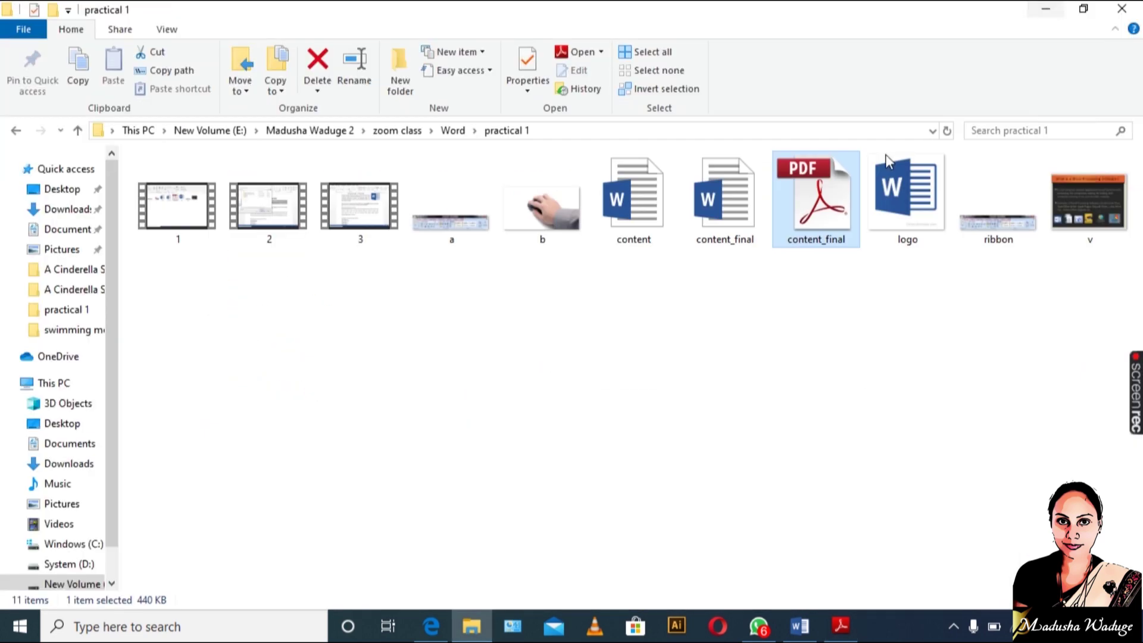
click(800, 625)
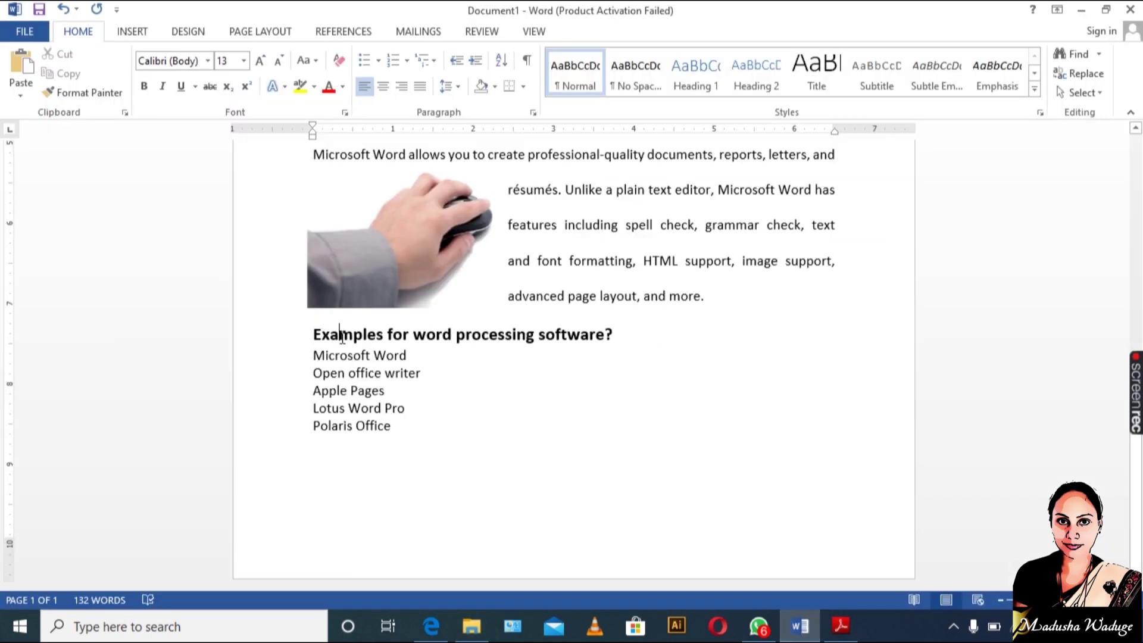
Center the "Examples for word processing software?" heading and enlarge it to 20 pt.
drag(310, 333, 707, 333)
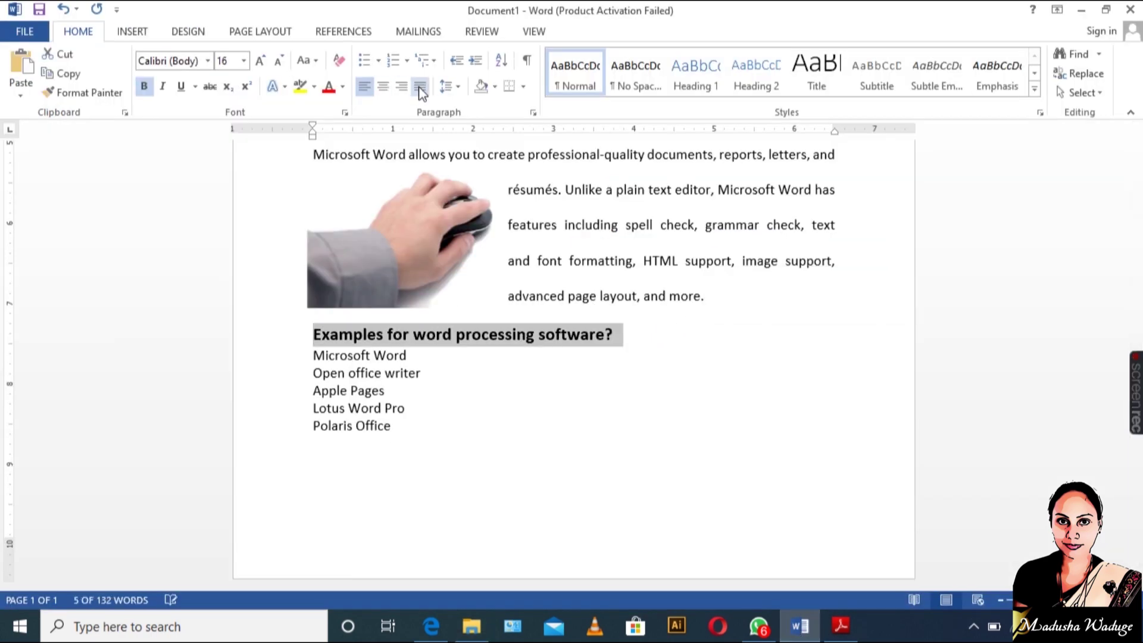
click(396, 87)
click(384, 89)
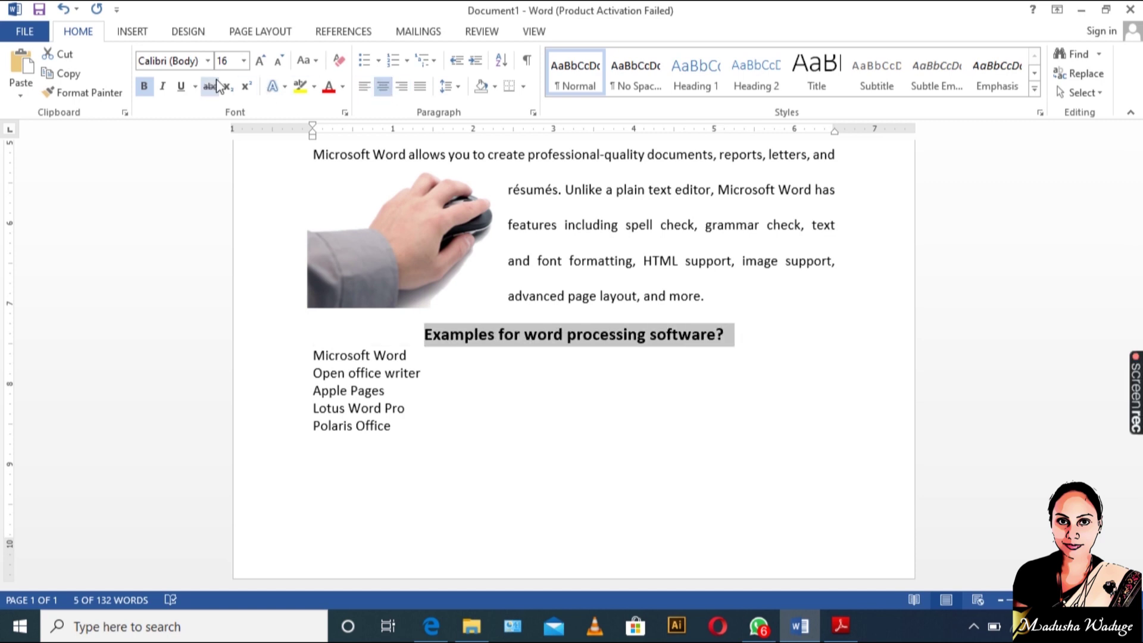
click(261, 61)
click(263, 63)
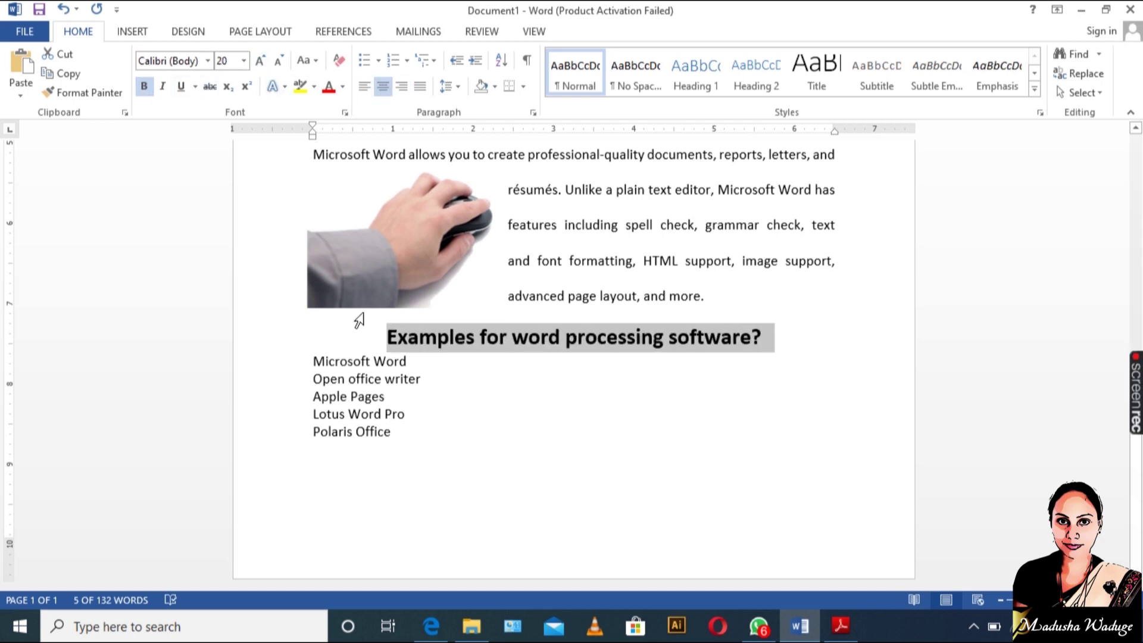
Apply the multicoloured cross bullet to the list from Microsoft Word to Polaris Office and set its line spacing to 2.0.
click(394, 377)
drag(415, 429, 296, 362)
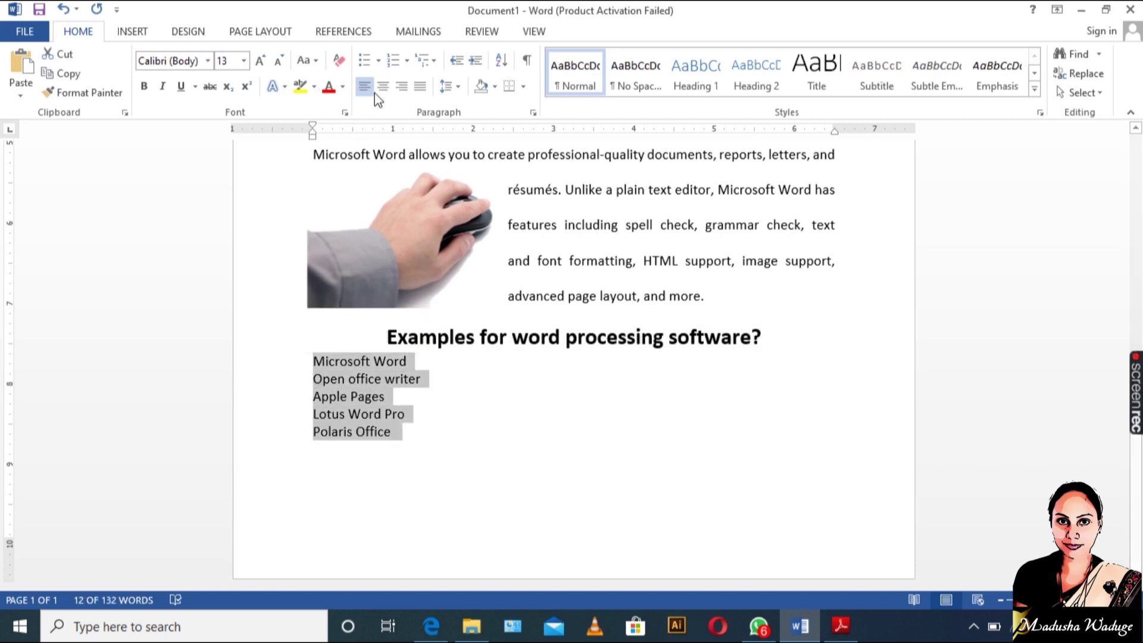
click(378, 62)
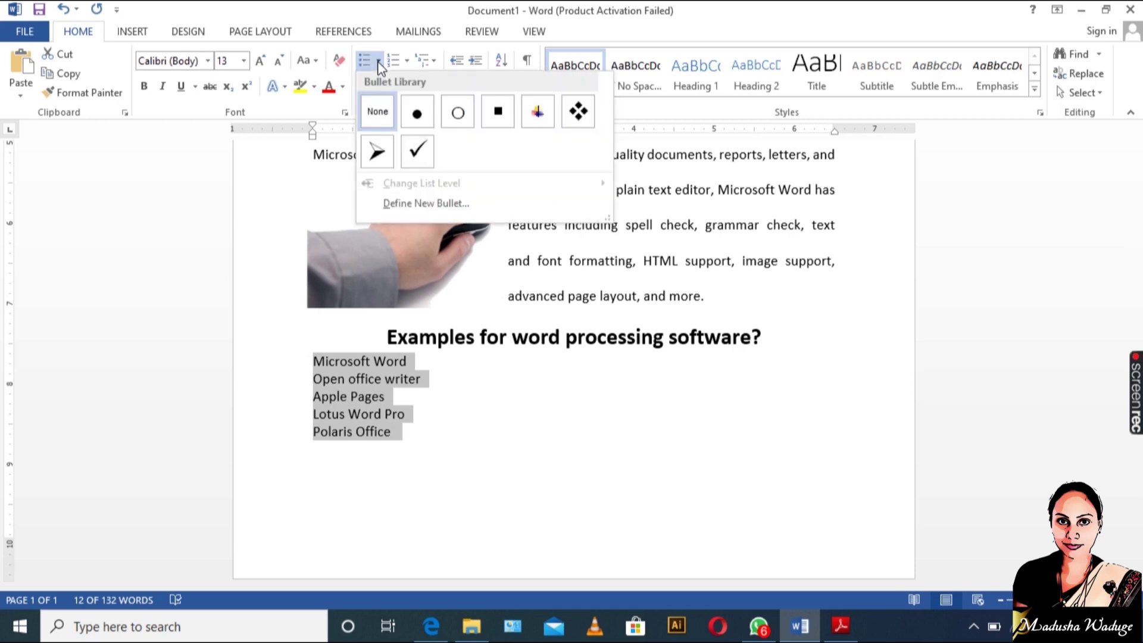
click(542, 118)
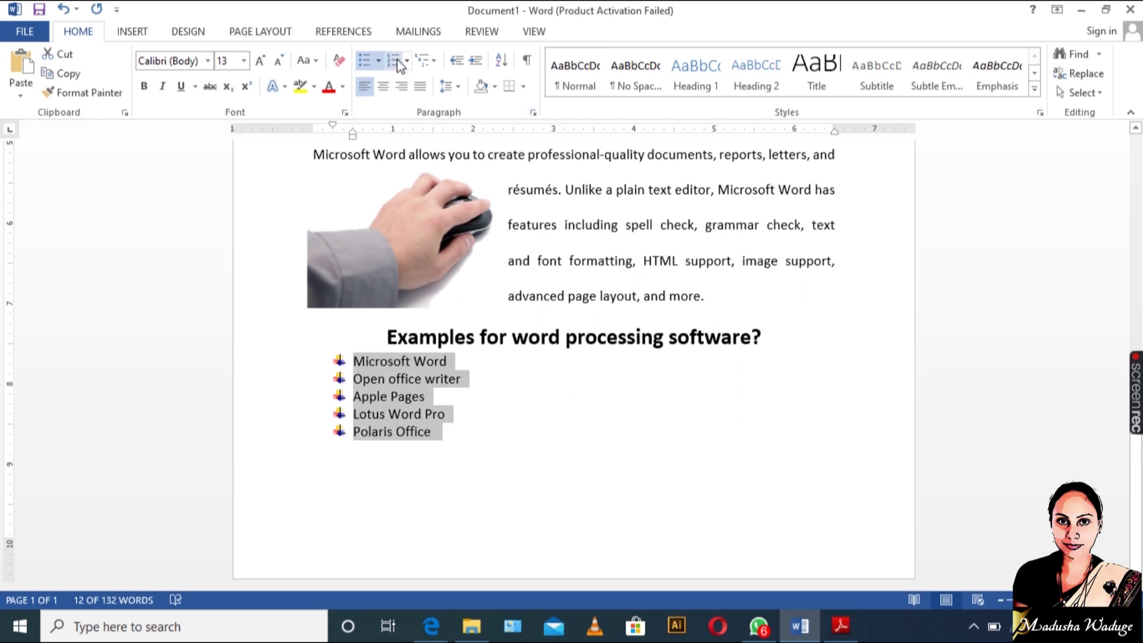
click(459, 88)
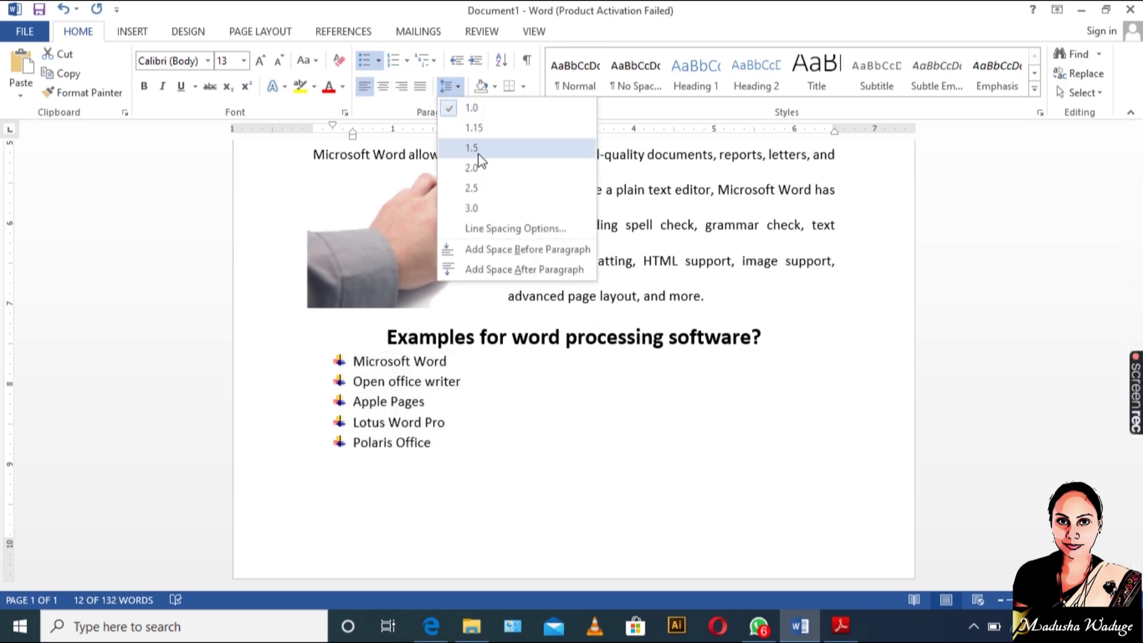
click(480, 172)
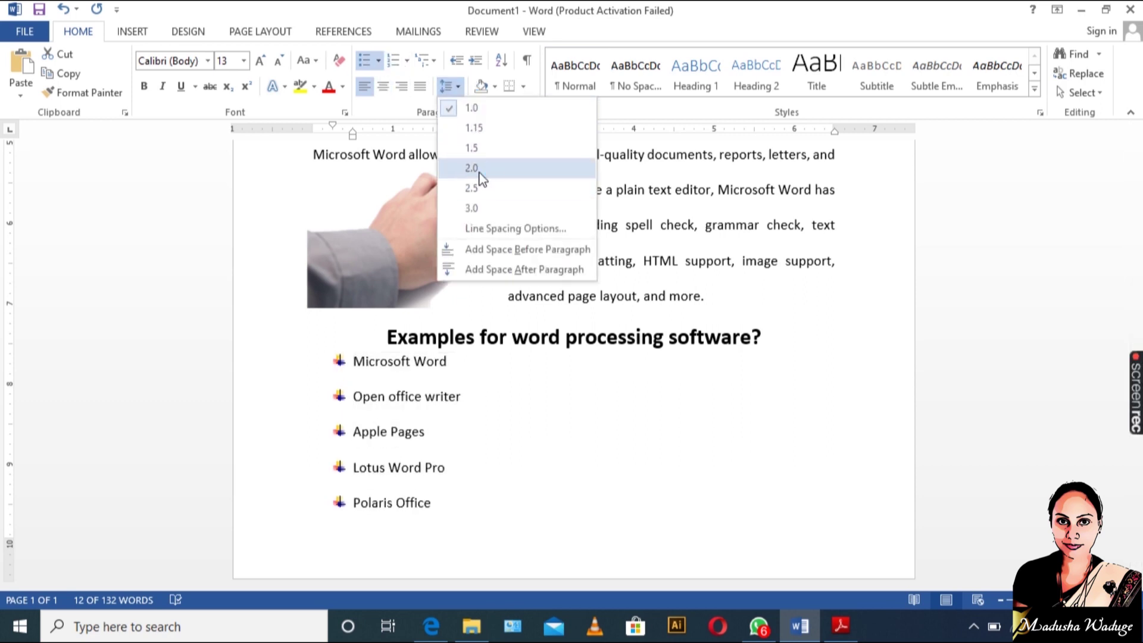
Add a blank line below the "Examples for word processing software?" heading.
click(773, 337)
key(Return)
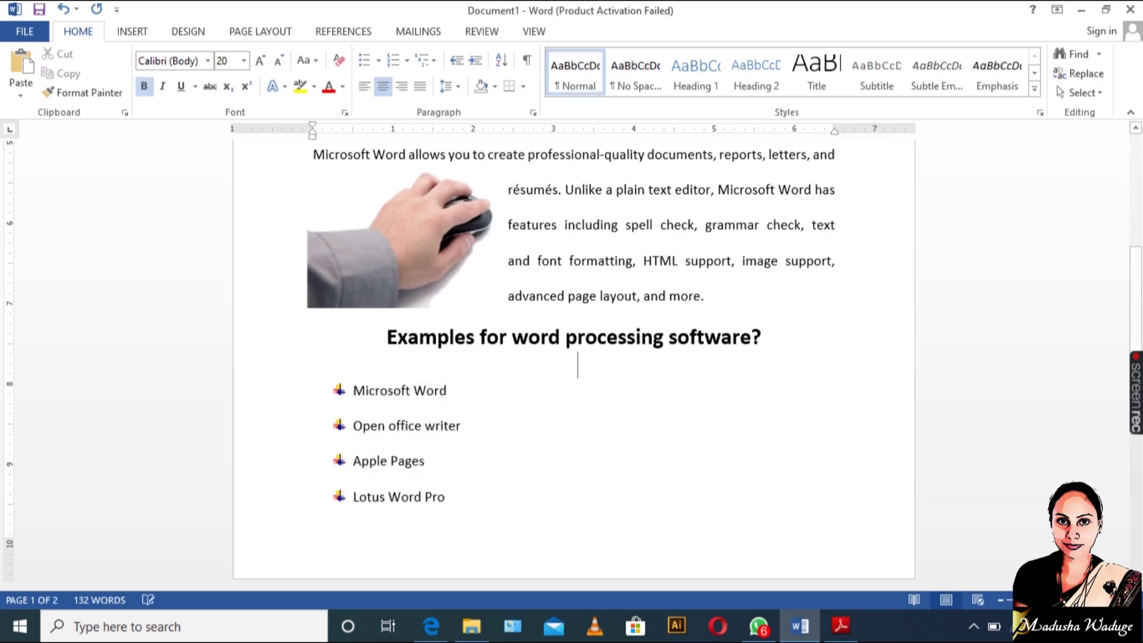
scroll(460, 332, down, 3)
scroll(450, 298, up, 3)
Insert the picture v from the practical 1 folder at the "Microsoft Word" list item.
click(588, 386)
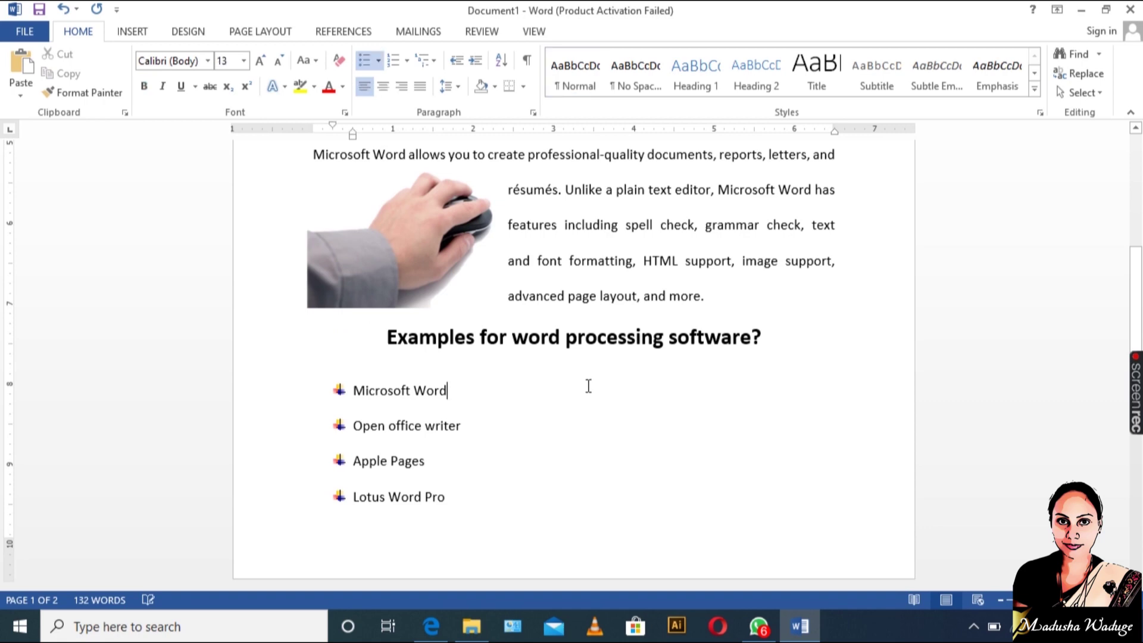
scroll(593, 436, down, 3)
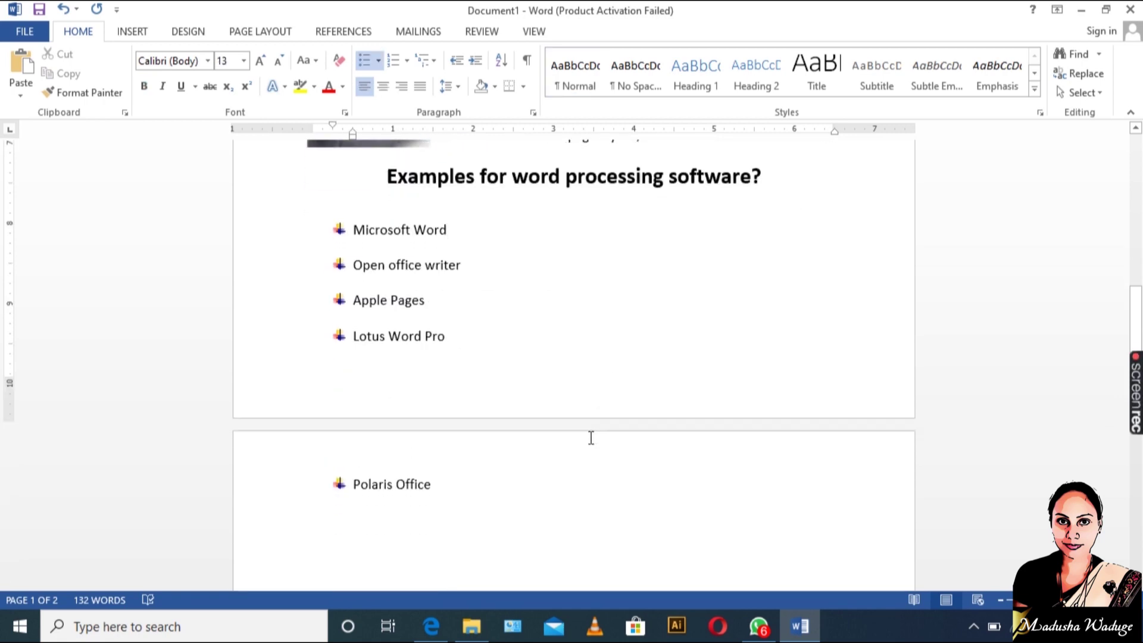
click(122, 31)
click(154, 78)
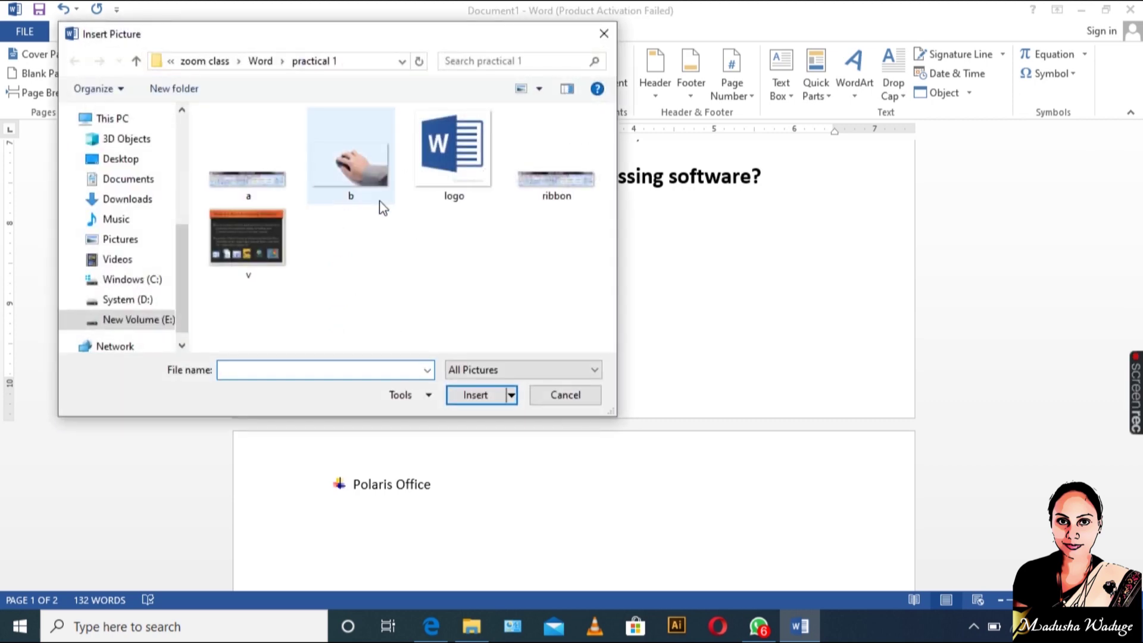
click(251, 239)
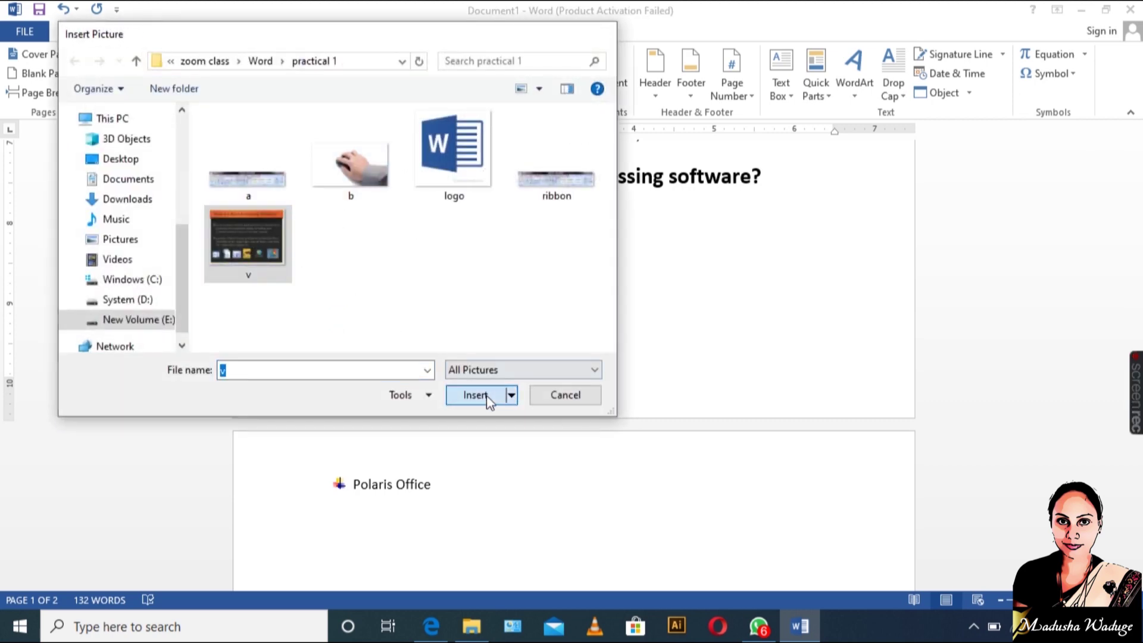
click(486, 396)
scroll(584, 355, down, 2)
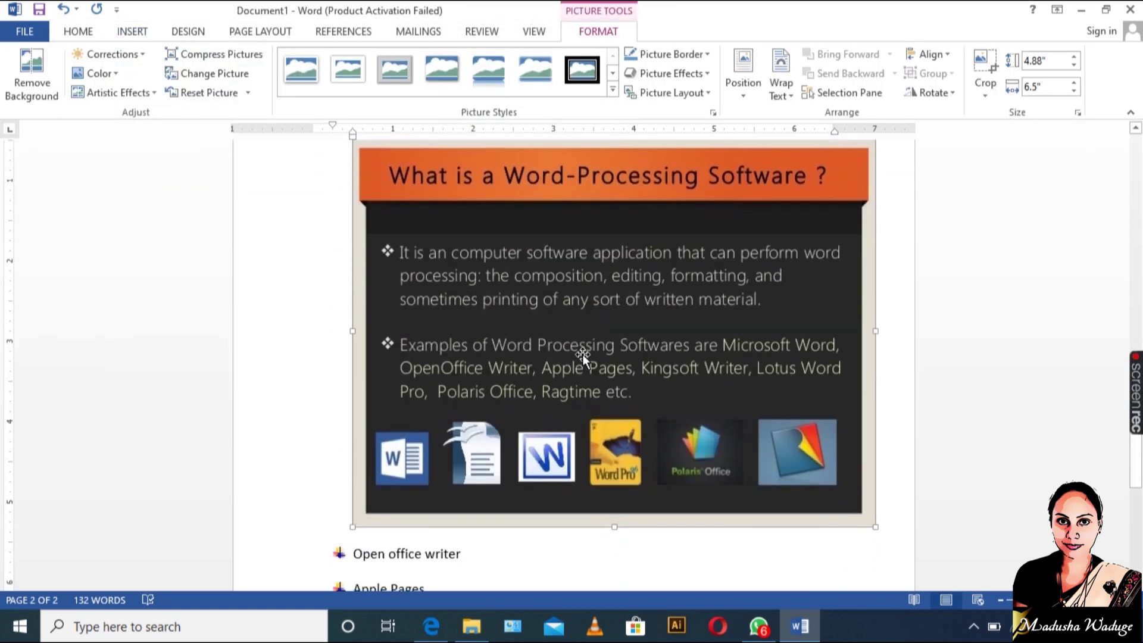
Set the inserted picture's text wrapping to Tight and move it into the empty space below the list.
scroll(595, 333, down, 3)
mouse_move(613, 311)
mouse_down()
mouse_move(616, 411)
mouse_move(602, 316)
mouse_up()
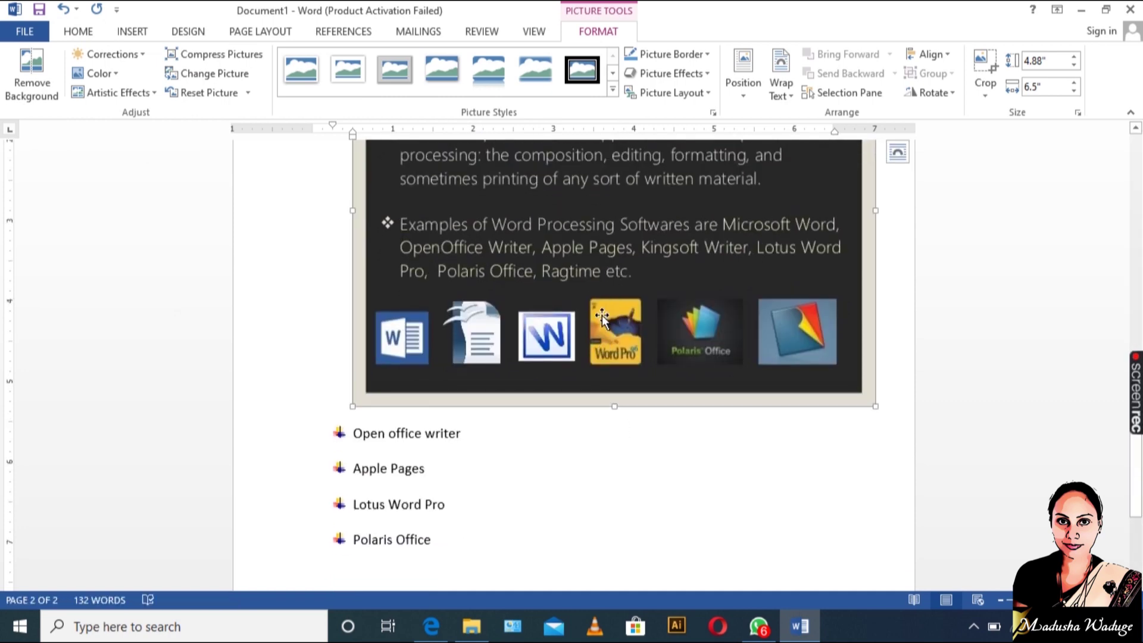
click(898, 153)
click(985, 262)
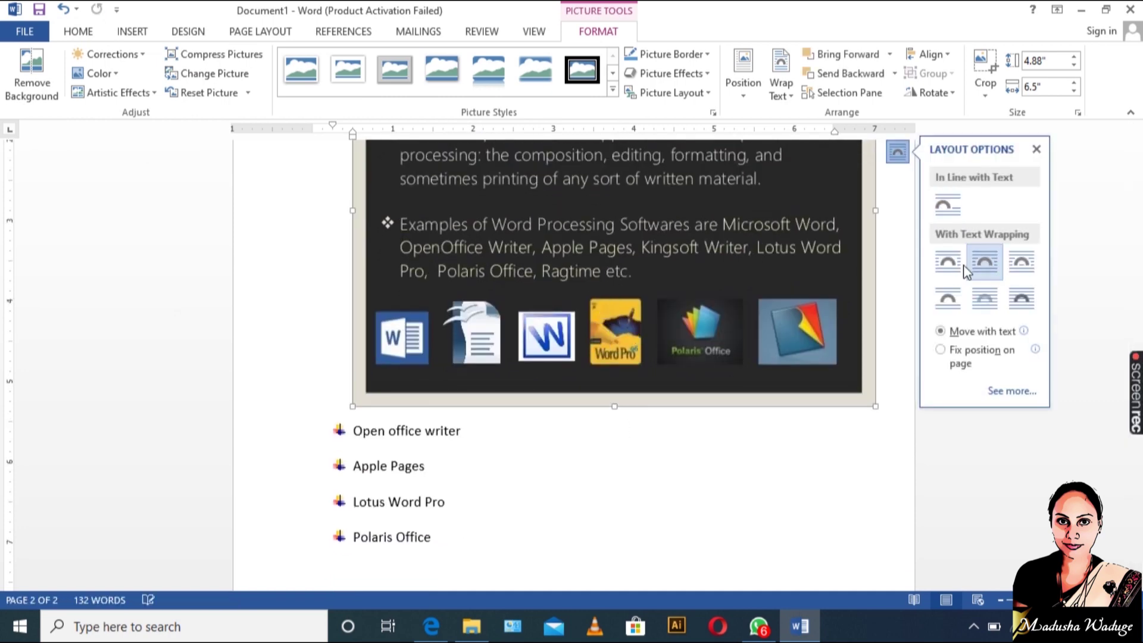
drag(649, 263, 540, 341)
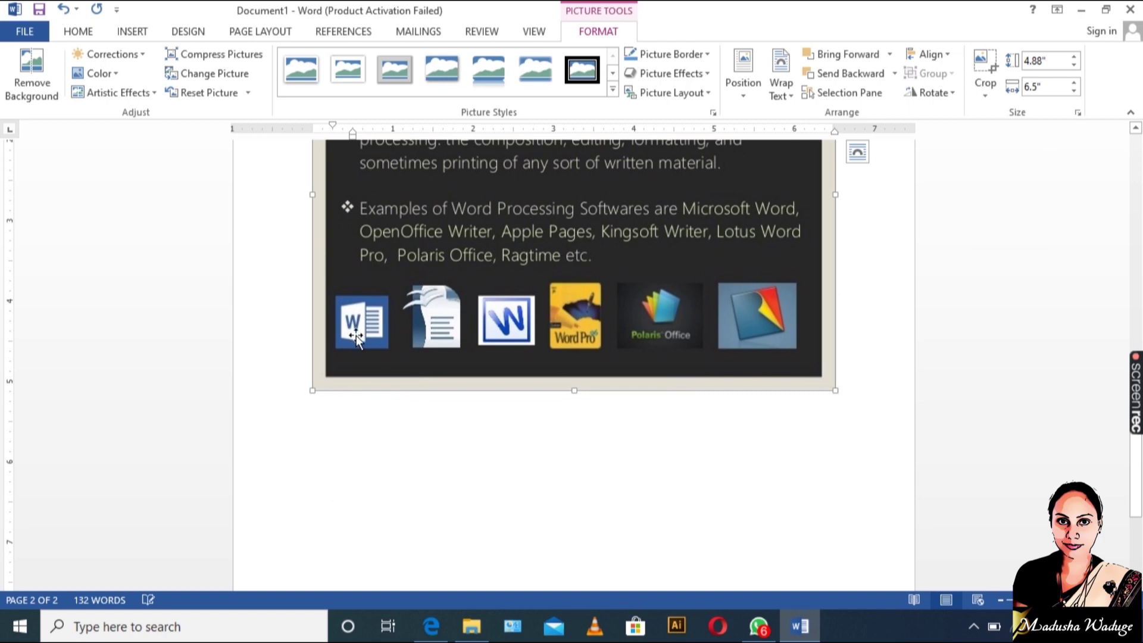
drag(622, 332, 613, 415)
Crop the picture to only its row of software logos, about 1.15" high and 5.98" wide.
click(985, 65)
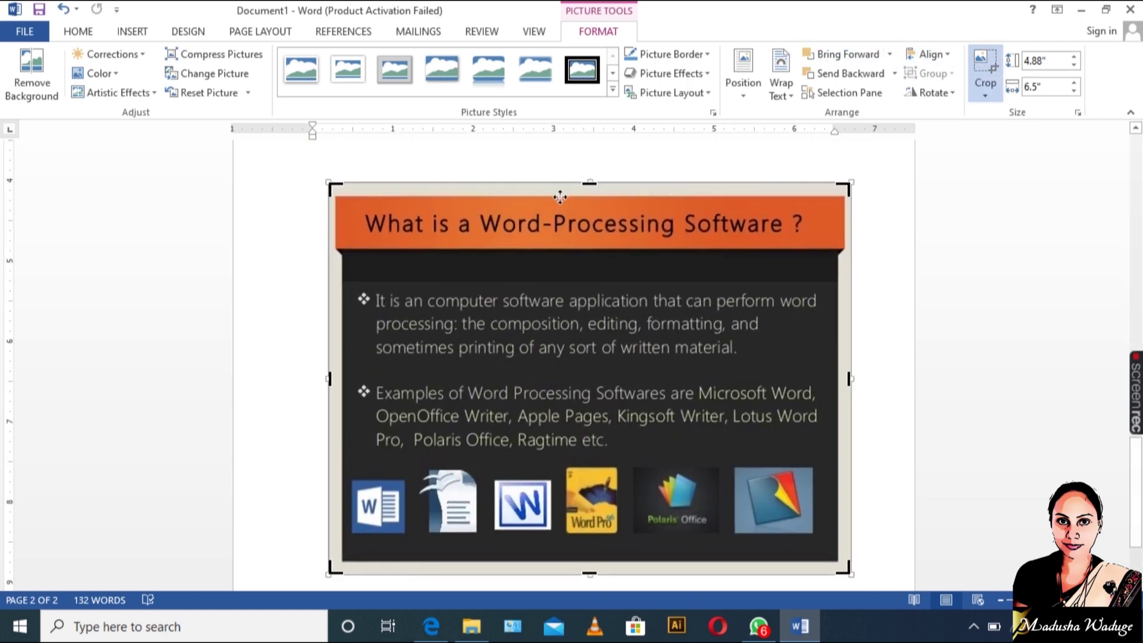
drag(589, 182, 591, 458)
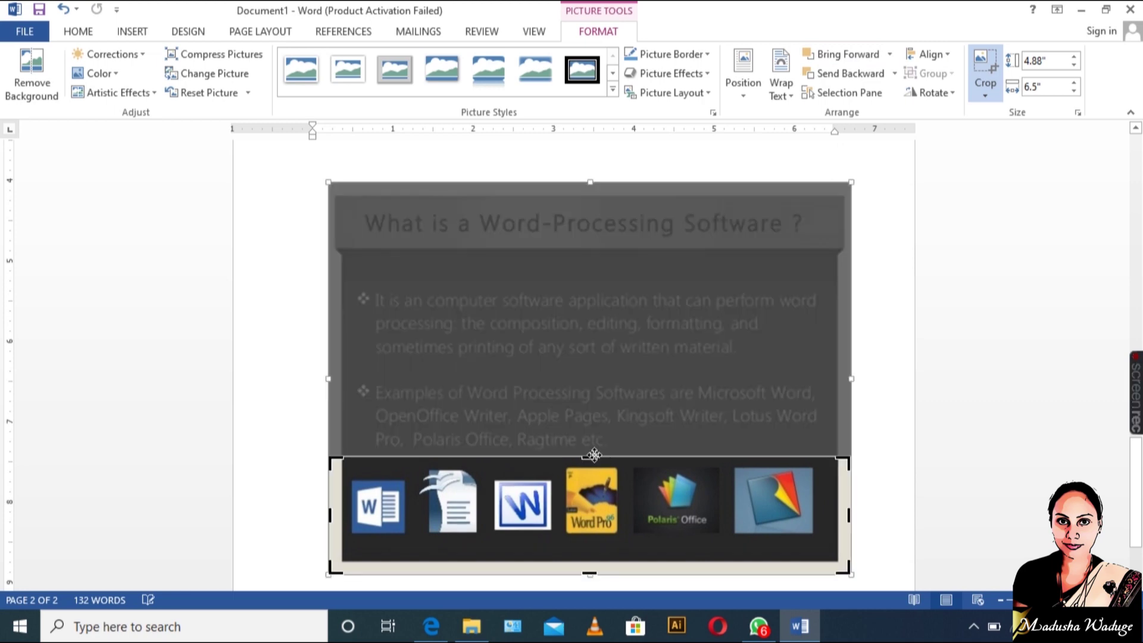
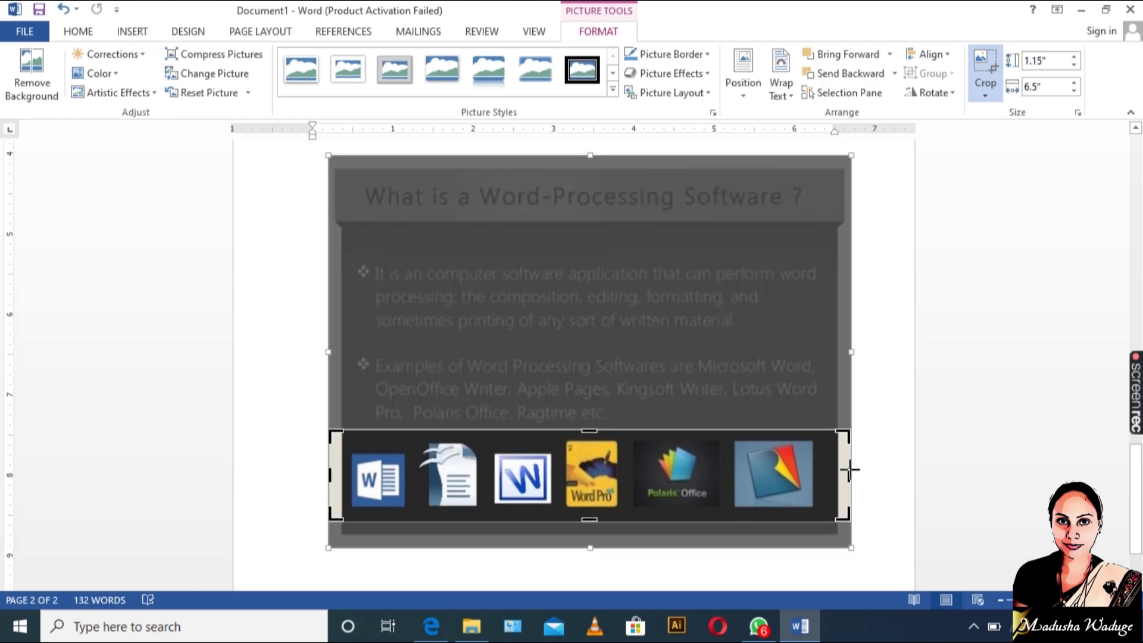
drag(330, 473, 347, 474)
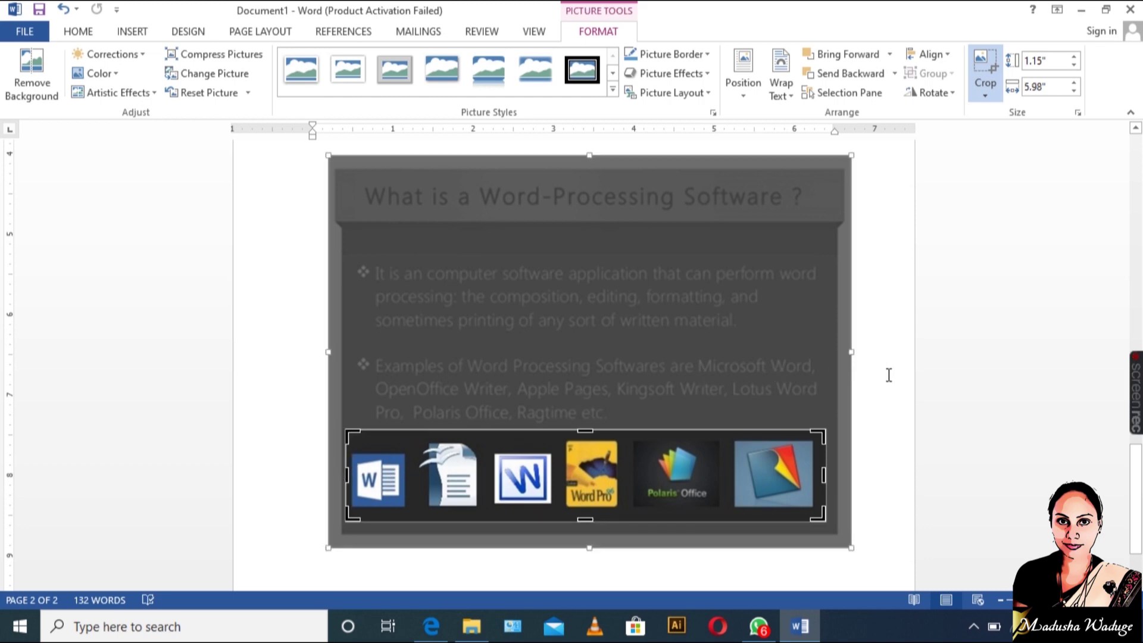
click(276, 322)
Move the cropped logo strip up to directly below the "Polaris Office" list item.
click(575, 467)
drag(576, 467, 575, 233)
scroll(587, 409, up, 5)
drag(562, 562, 561, 234)
click(546, 332)
scroll(551, 327, up, 3)
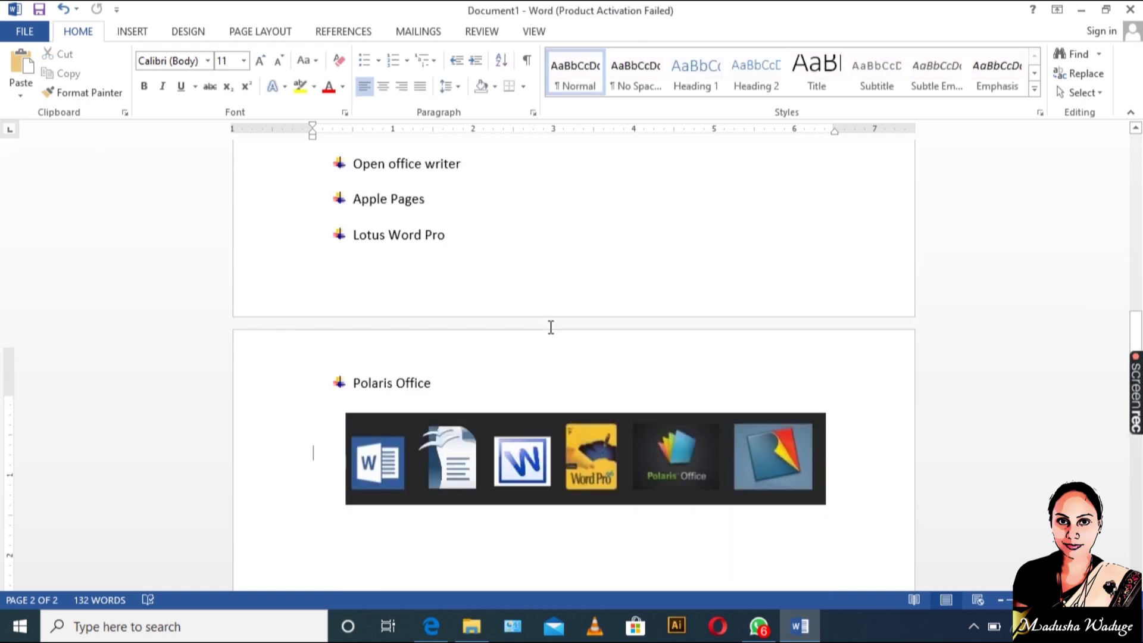
scroll(550, 327, up, 1)
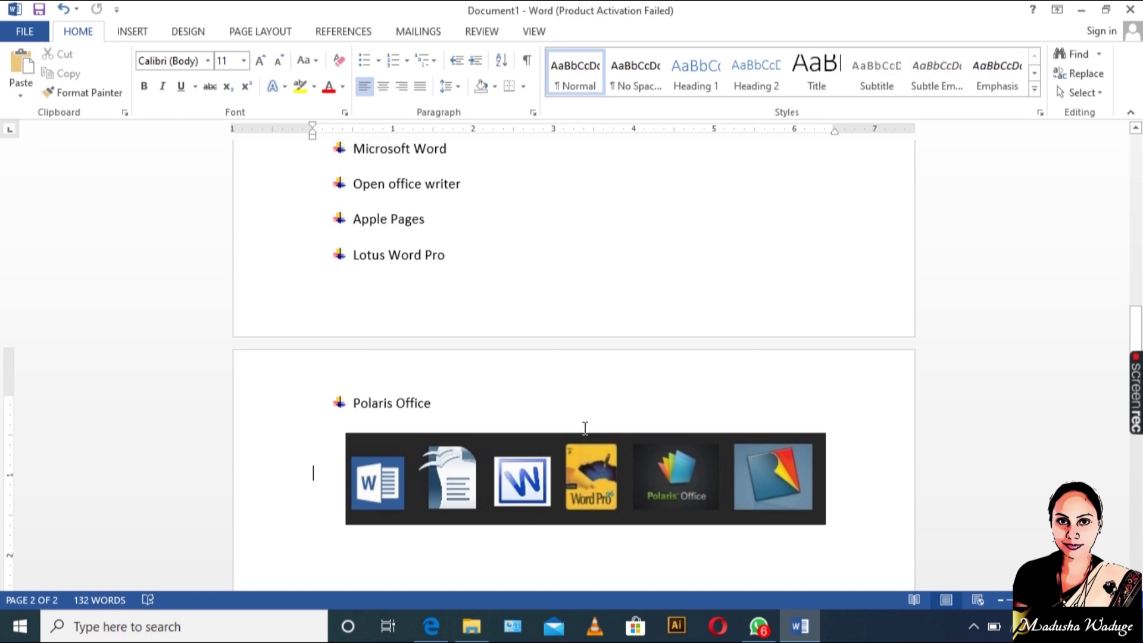
Shift the ribbon picture slightly down, away from the red paragraph.
drag(1135, 329, 1095, 192)
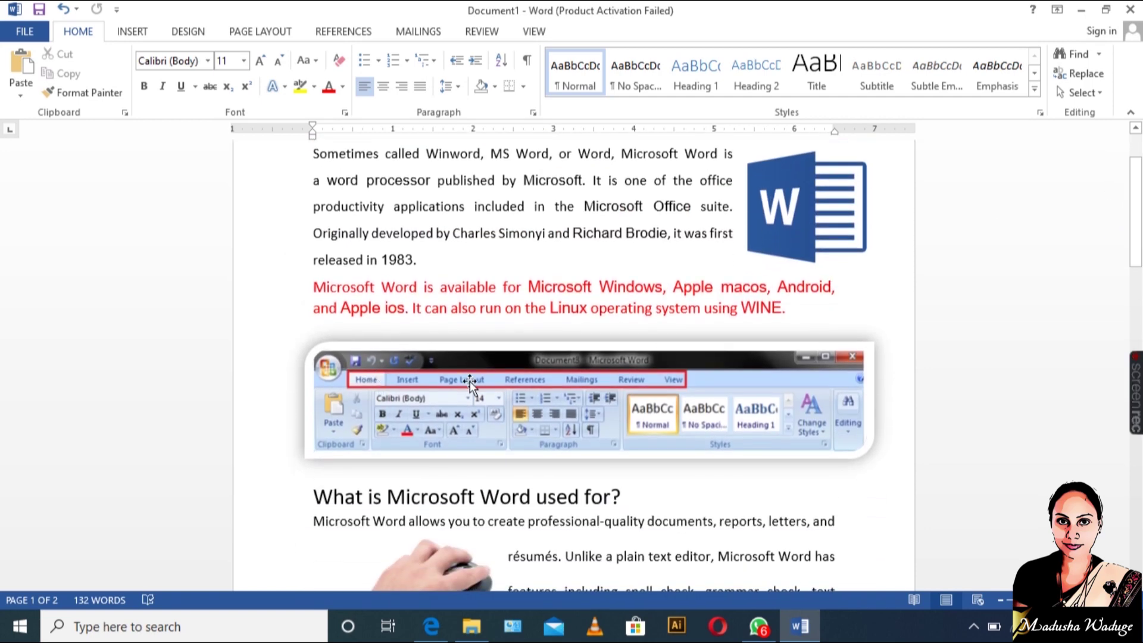
mouse_move(535, 413)
mouse_down()
mouse_move(535, 401)
mouse_move(535, 424)
mouse_up()
scroll(530, 423, down, 1)
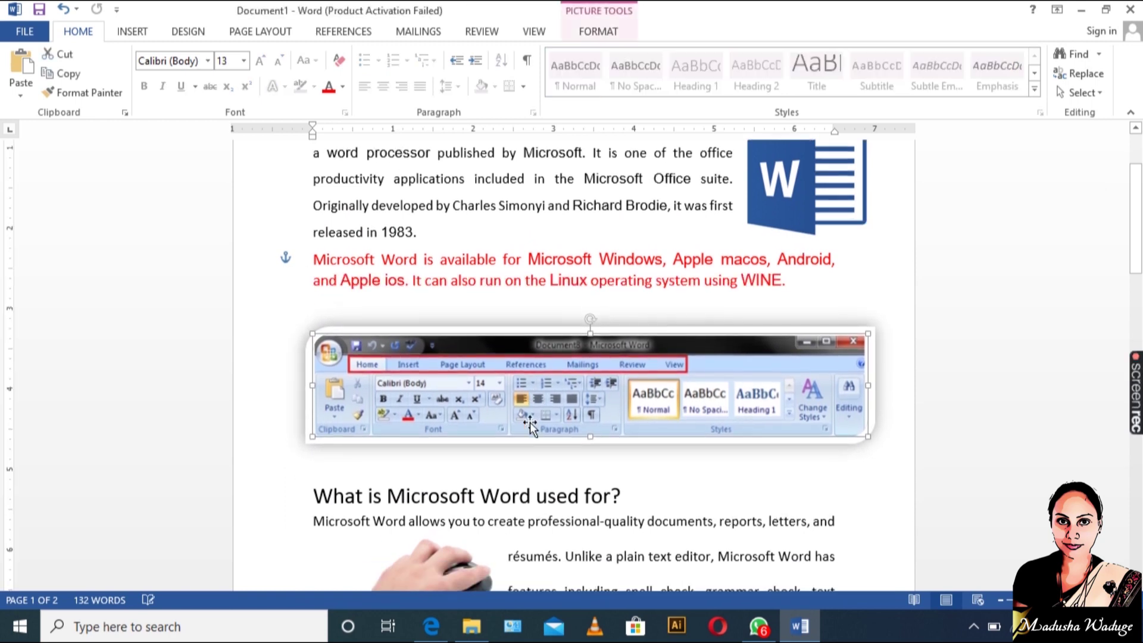
Try to close the gap before the "What is Microsoft Word used for?" heading by removing its paragraph break, and undo each attempt.
click(313, 483)
key(BackSpace)
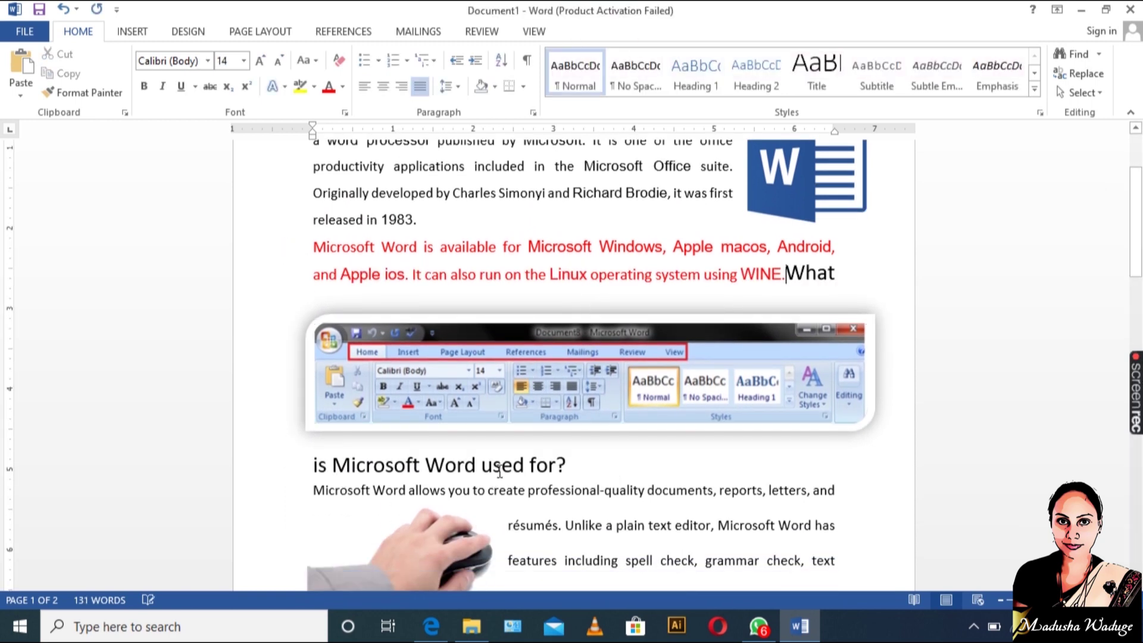
scroll(550, 399, down, 3)
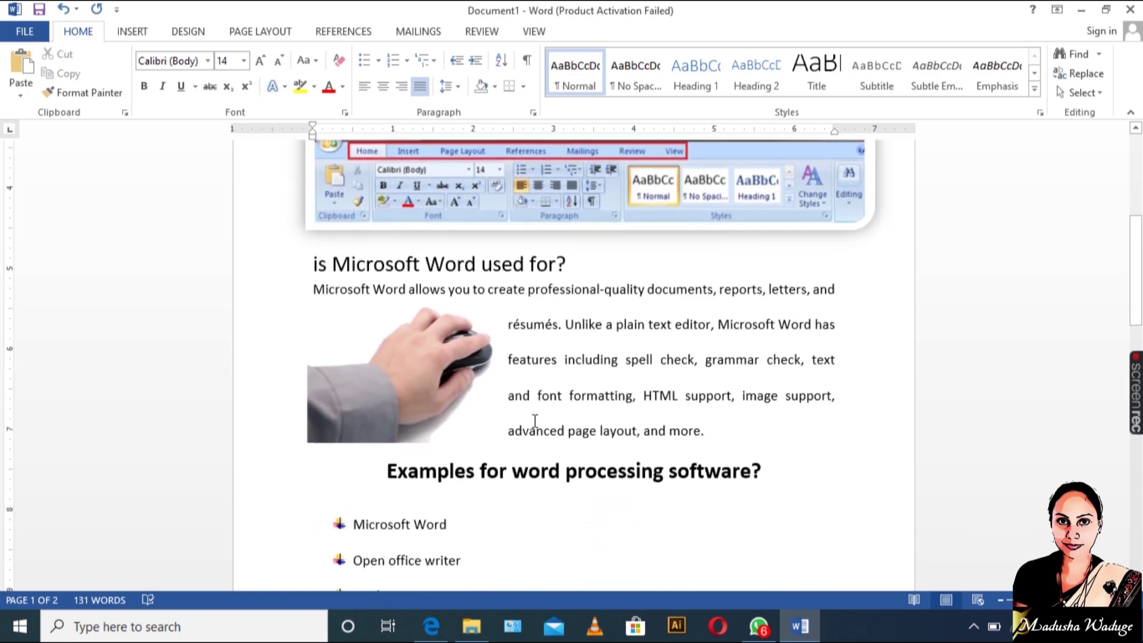
key(ctrl+z)
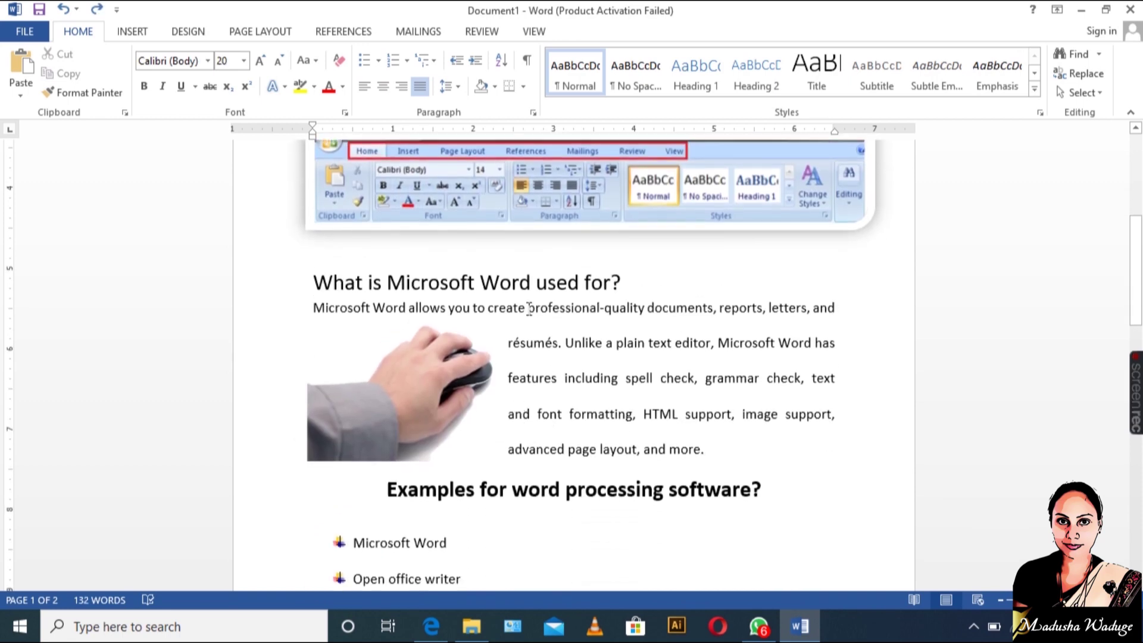
scroll(643, 250, up, 2)
click(651, 166)
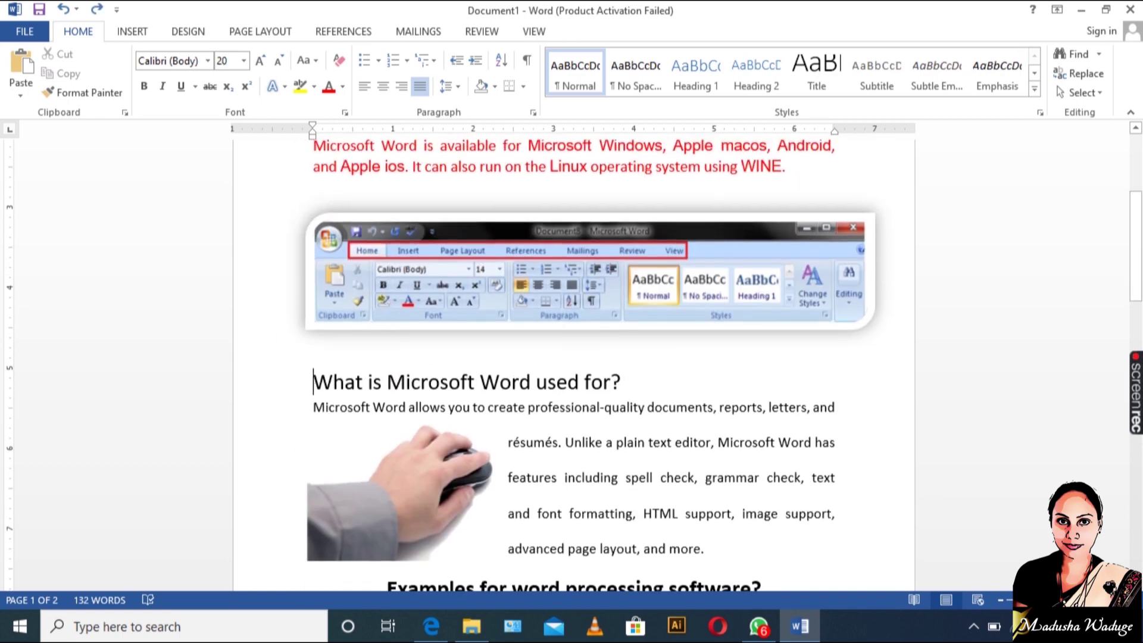
key(BackSpace)
key(ctrl+z)
Nudge the hand picture so its edge lines up with the left text margin.
scroll(409, 433, down, 2)
click(431, 395)
mouse_move(321, 444)
mouse_down()
mouse_move(310, 440)
mouse_move(318, 426)
mouse_move(327, 440)
mouse_up()
Set the line spacing of the paragraph beside the hand picture to 1.5 and add a blank line before the "Examples for word processing software?" heading.
drag(708, 428, 508, 320)
click(449, 87)
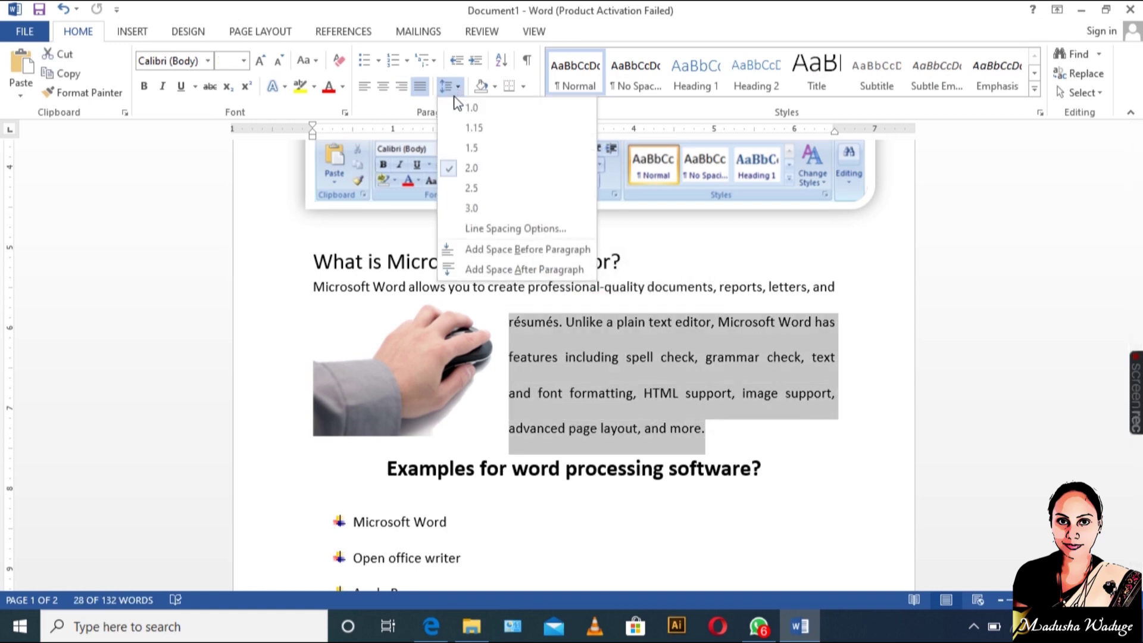
click(462, 148)
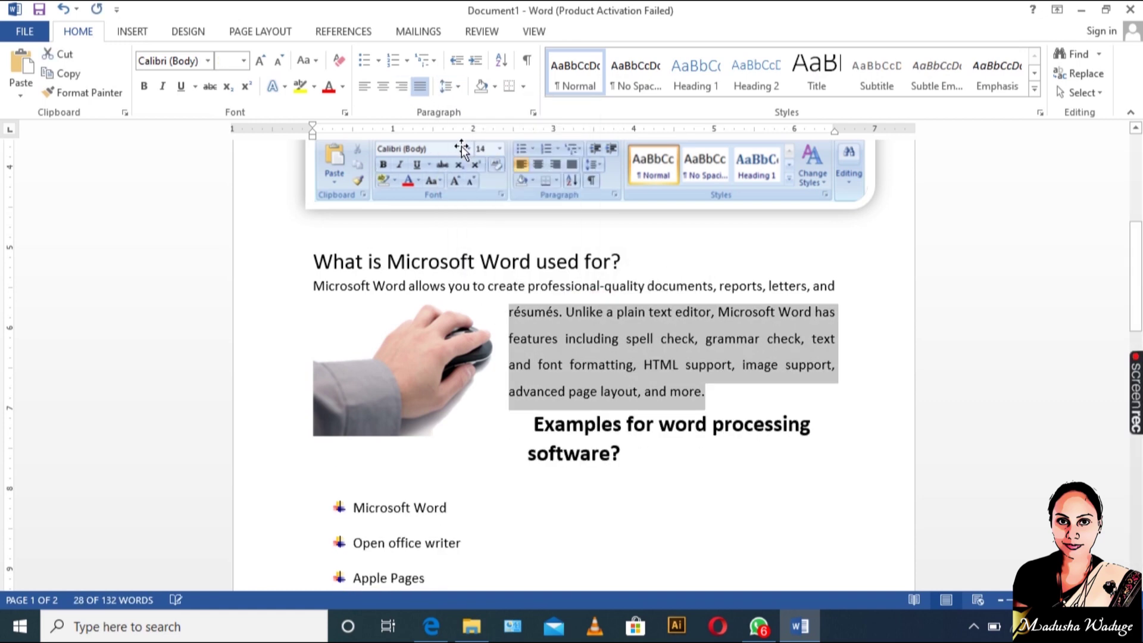
click(663, 510)
click(525, 420)
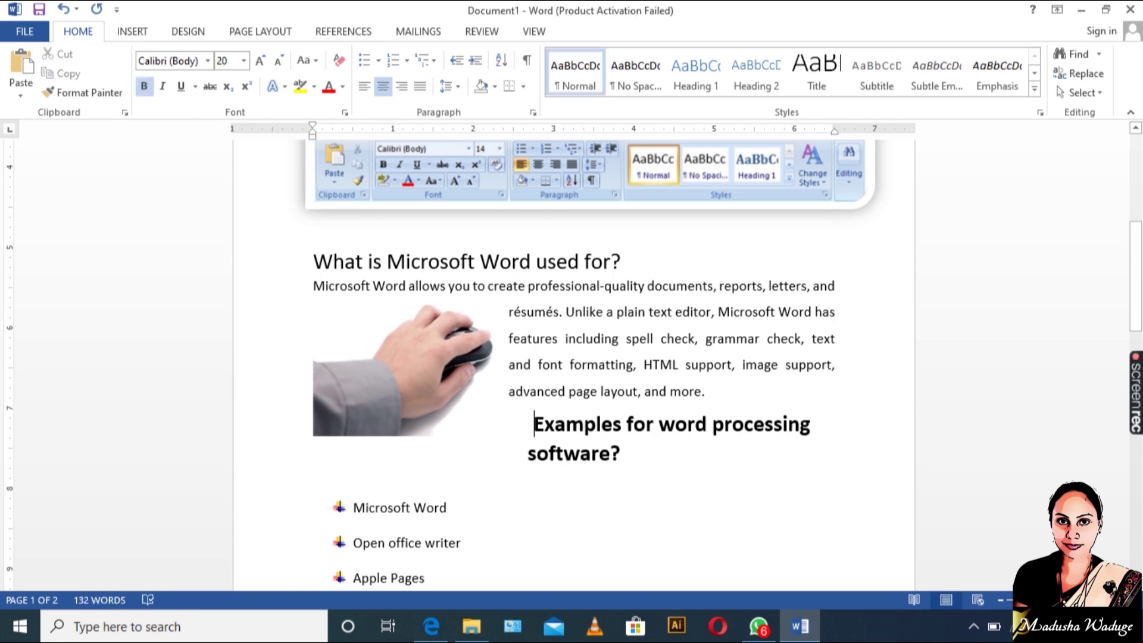
key(Return)
Shrink the hand picture slightly and delete the blank line below the "Examples for word processing software?" heading.
click(447, 422)
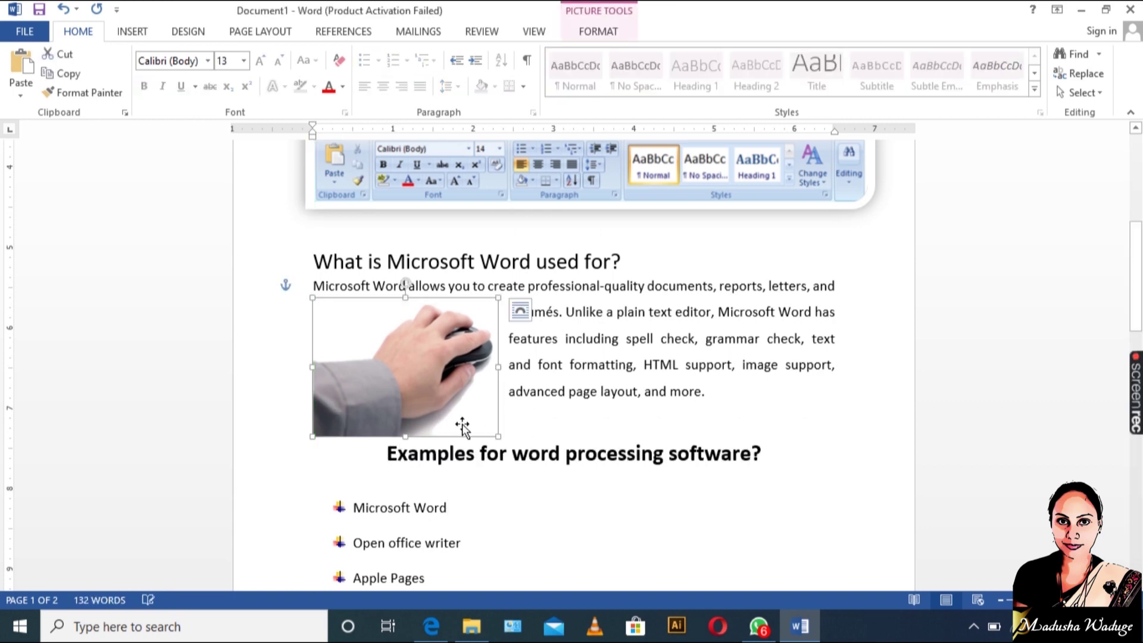
drag(498, 436, 471, 416)
click(386, 454)
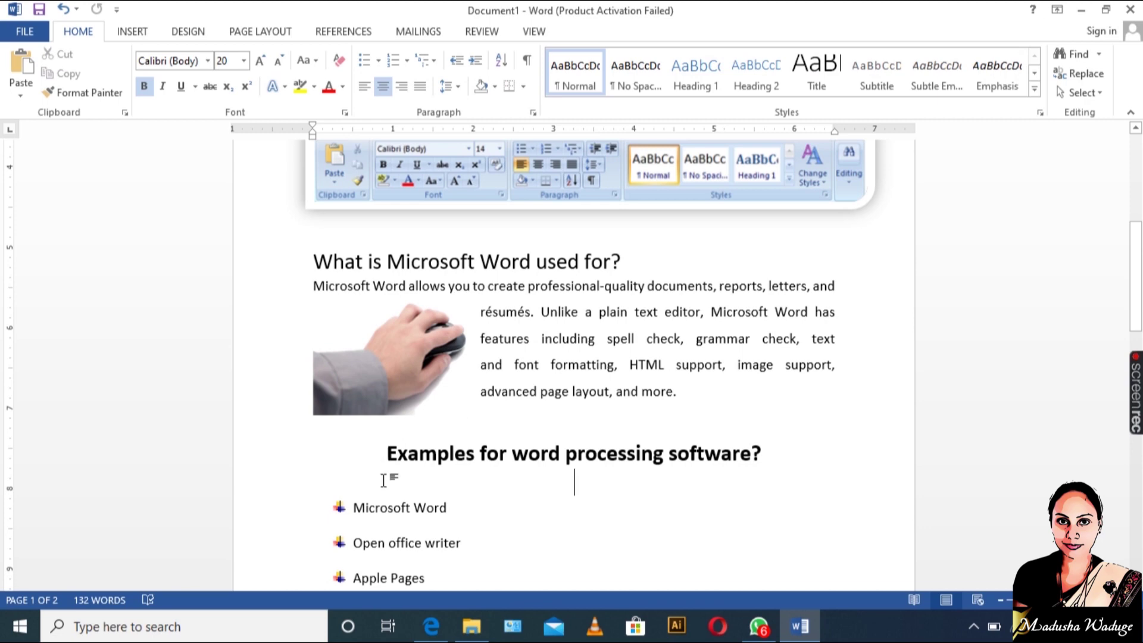
key(ctrl+l)
key(BackSpace)
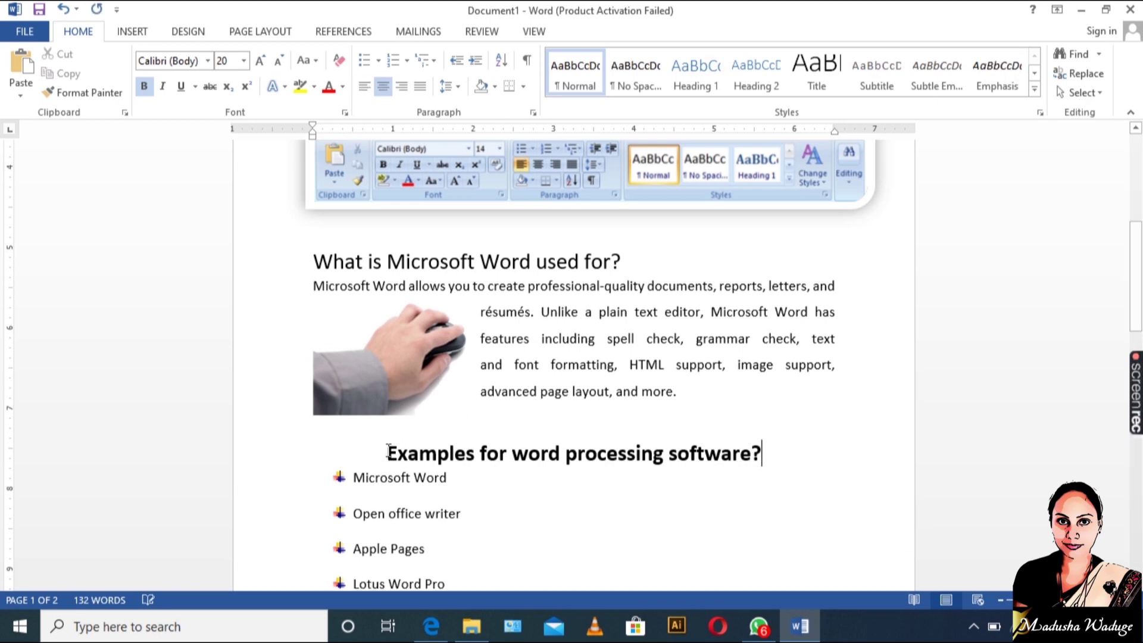
Review the document's layout from the title and pictures to the bullet list and logo strip, checking how the content fits the pages.
scroll(421, 449, down, 5)
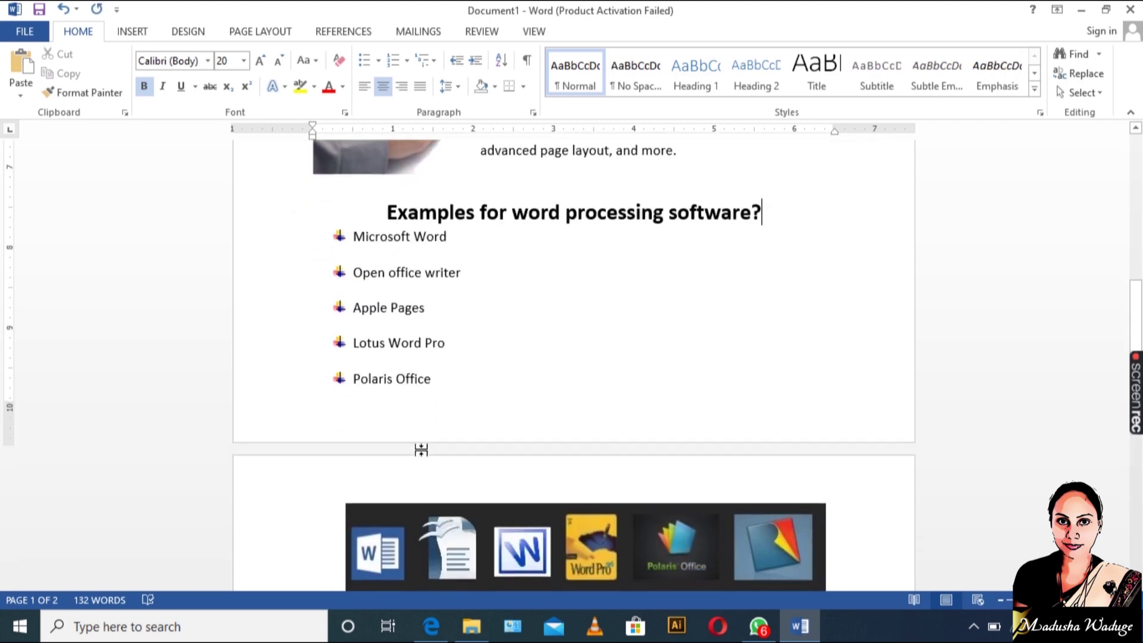
scroll(421, 450, up, 10)
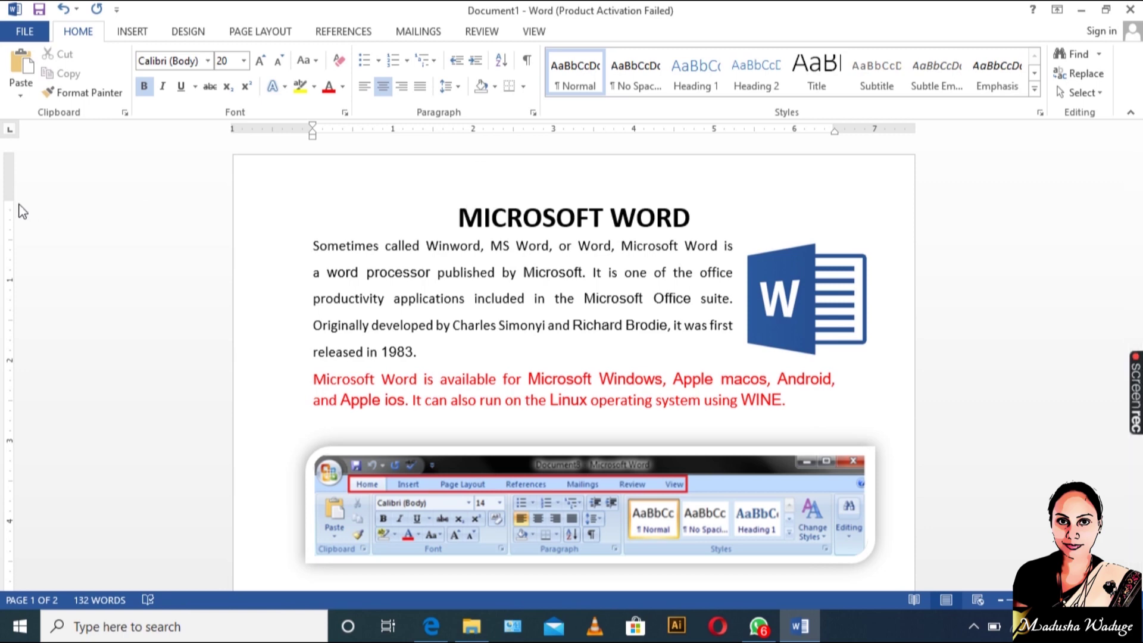
scroll(362, 255, down, 3)
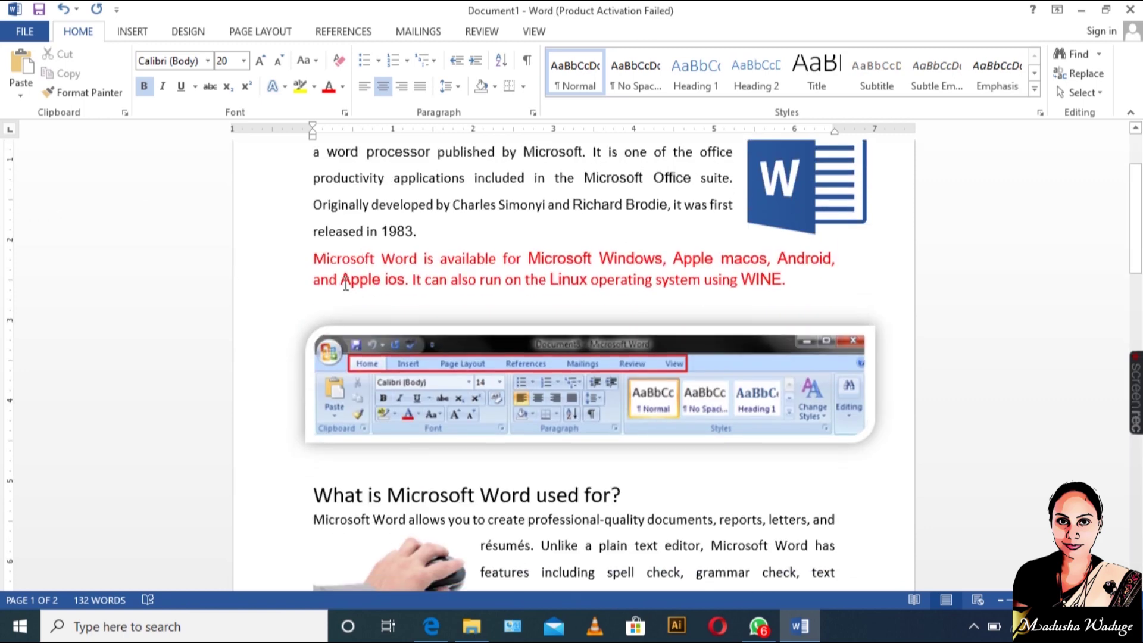
scroll(346, 284, down, 1)
scroll(352, 279, down, 1)
scroll(352, 278, up, 5)
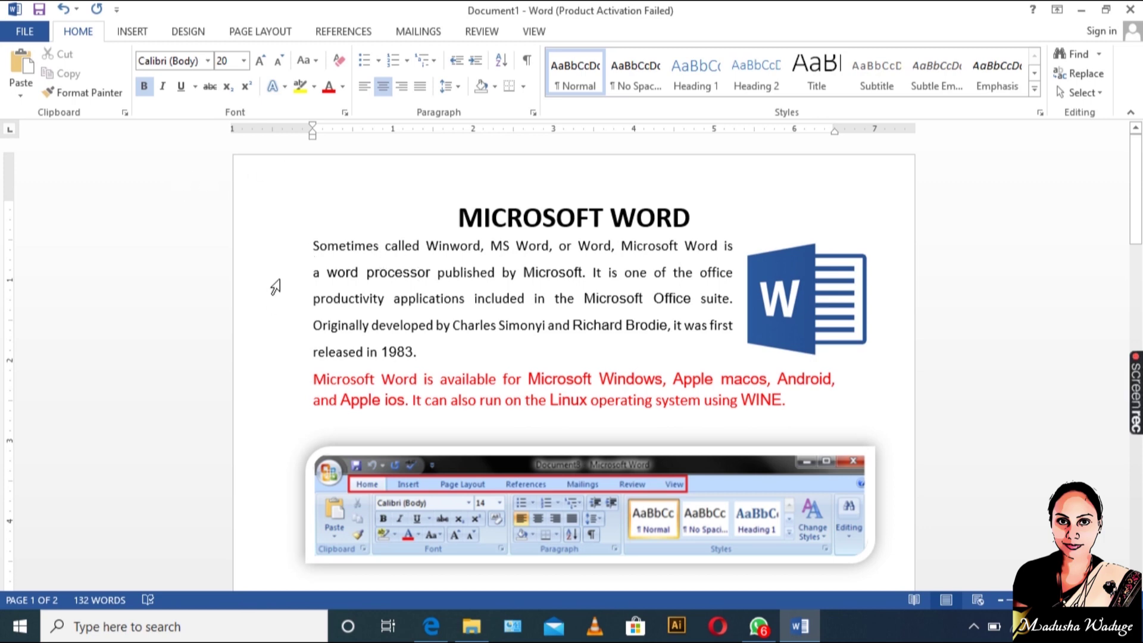
scroll(280, 342, down, 3)
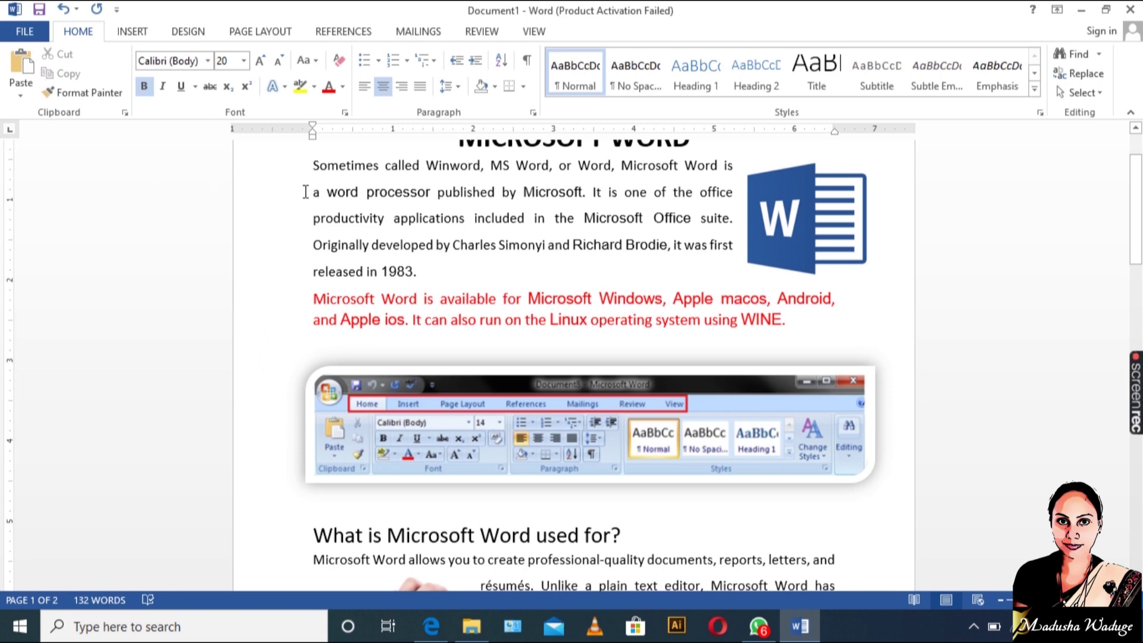
scroll(305, 223, up, 2)
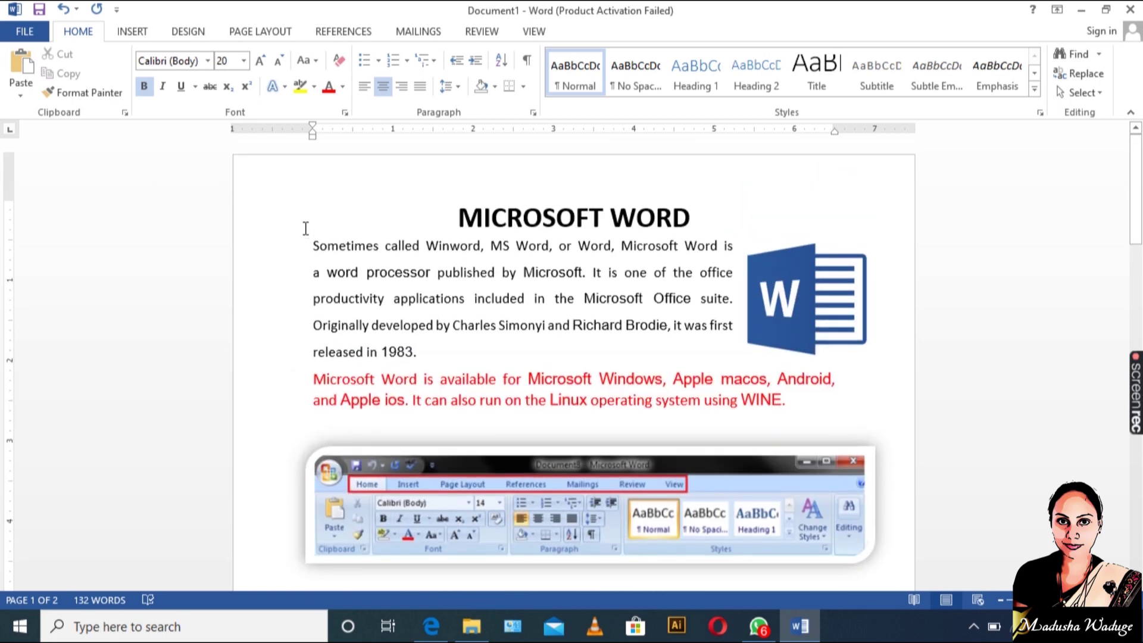
Adjust the page's vertical margins slightly to fit more content on the first page.
drag(8, 197, 8, 180)
scroll(48, 327, down, 8)
scroll(98, 361, down, 8)
drag(8, 201, 8, 218)
Set the line spacing of the list from Microsoft Word to Polaris Office to 1.15.
scroll(437, 354, up, 3)
drag(438, 354, 298, 224)
click(459, 89)
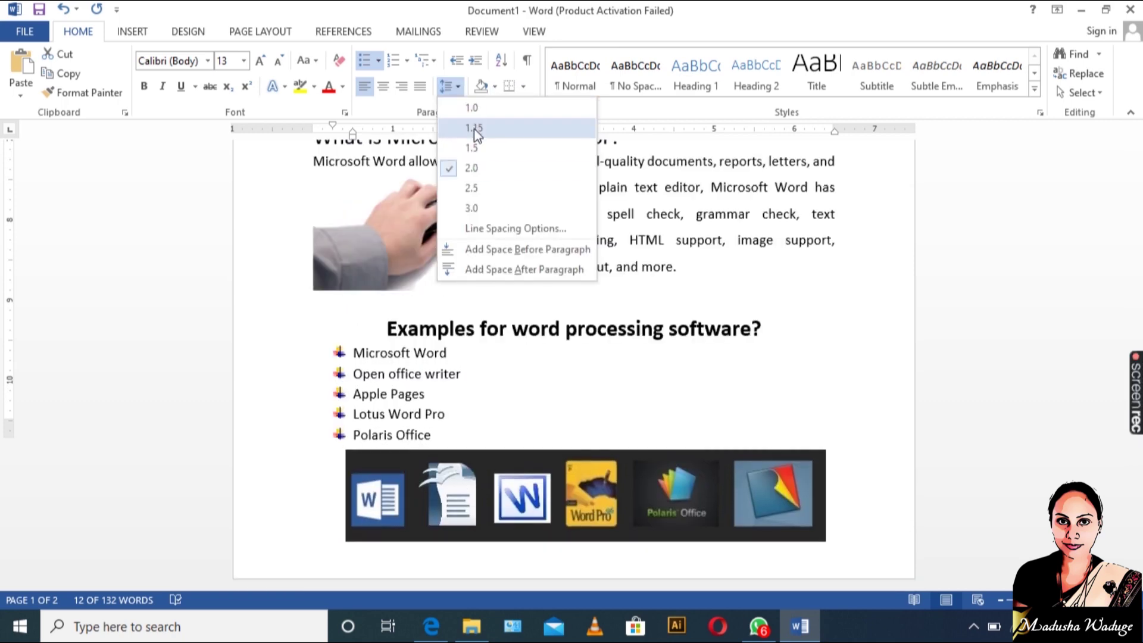
click(474, 128)
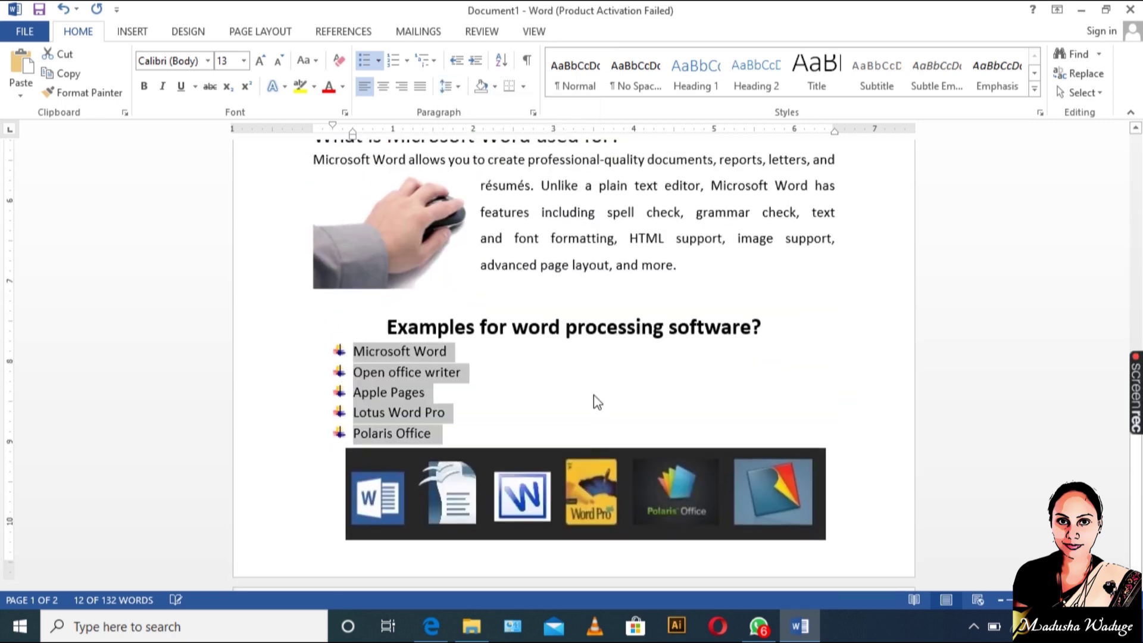
Reposition the logo strip slightly below the list, aligned with the bullets, and enlarge it to reach the right text margin.
click(606, 480)
drag(606, 480, 599, 519)
drag(818, 457, 834, 457)
click(709, 410)
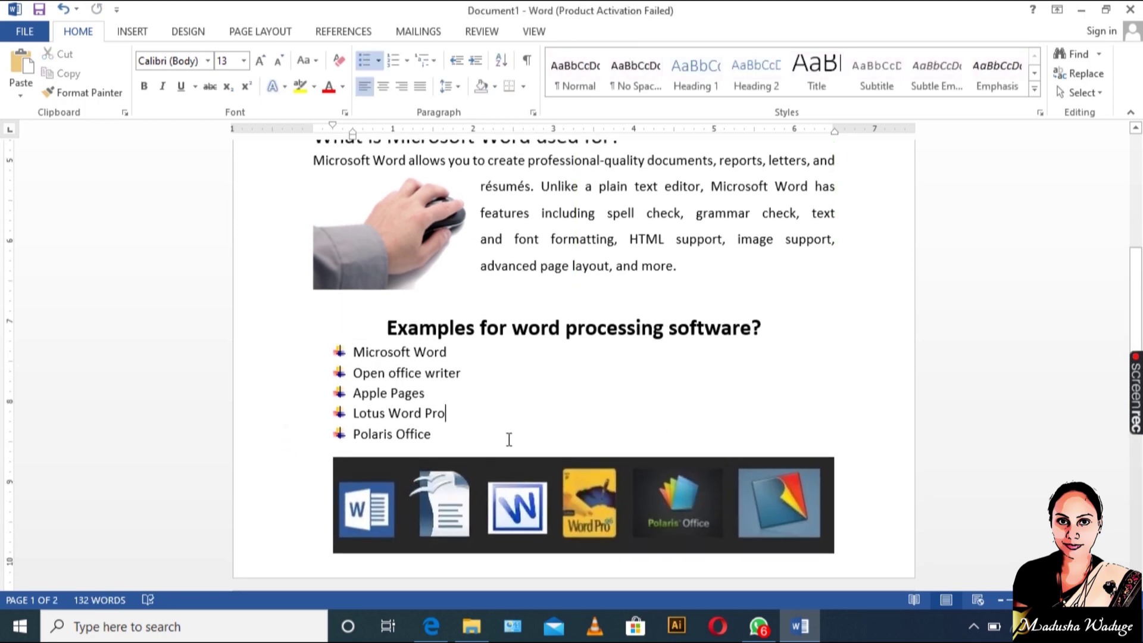
Stretch the ribbon picture slightly taller by extending its upper edge toward the red paragraph.
scroll(509, 440, up, 4)
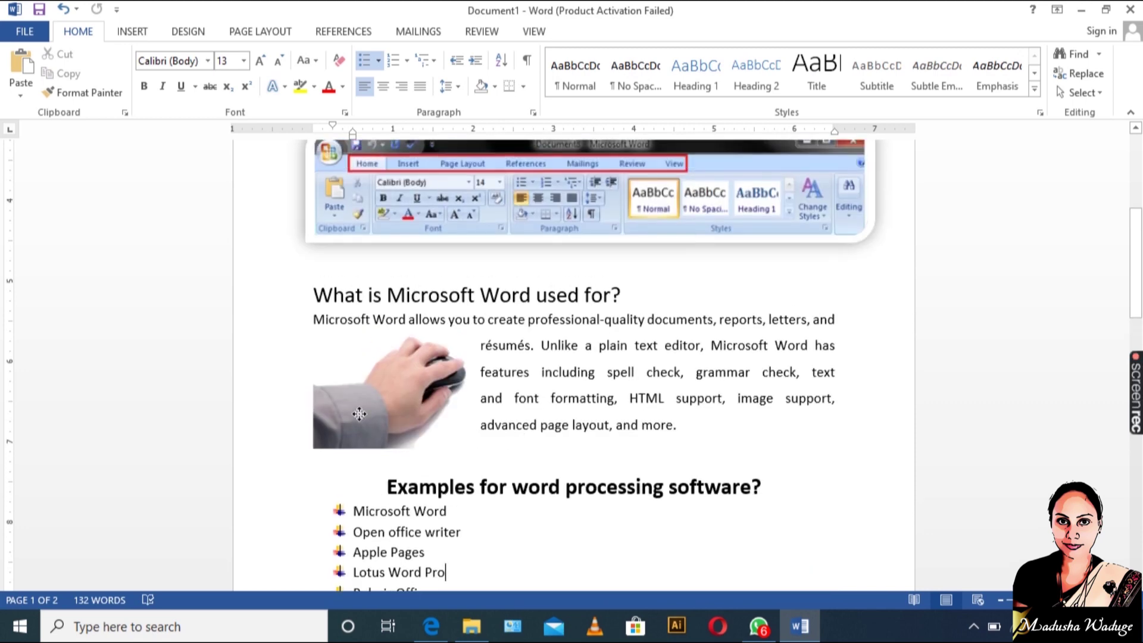
click(359, 414)
scroll(480, 277, up, 2)
click(590, 311)
drag(589, 311, 592, 306)
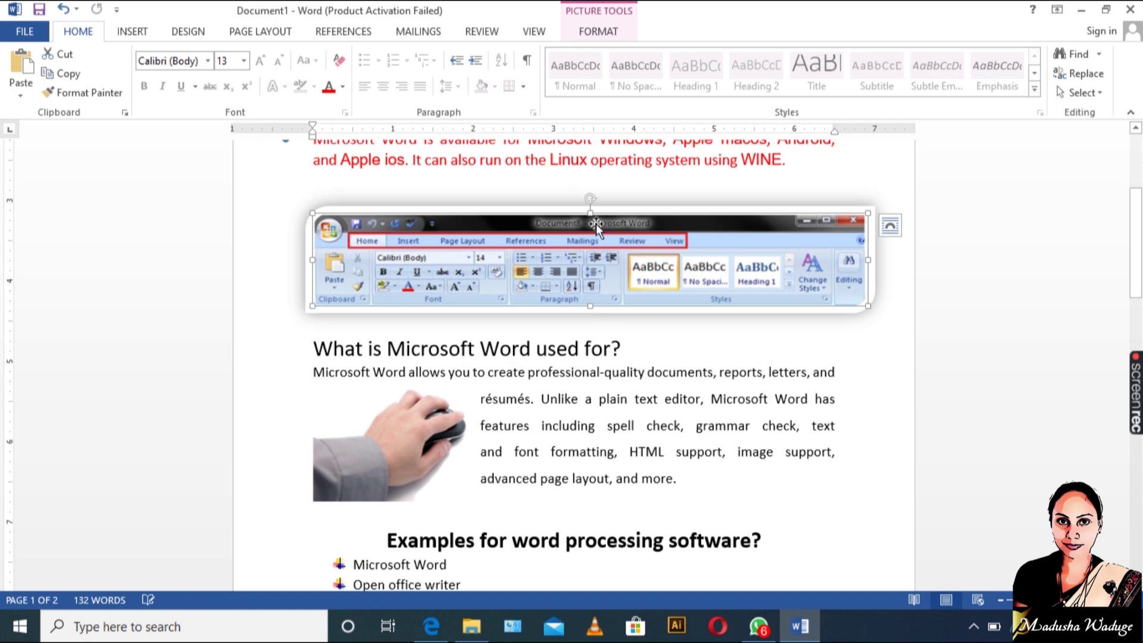
mouse_move(590, 210)
mouse_down()
mouse_move(591, 191)
mouse_move(591, 201)
mouse_up()
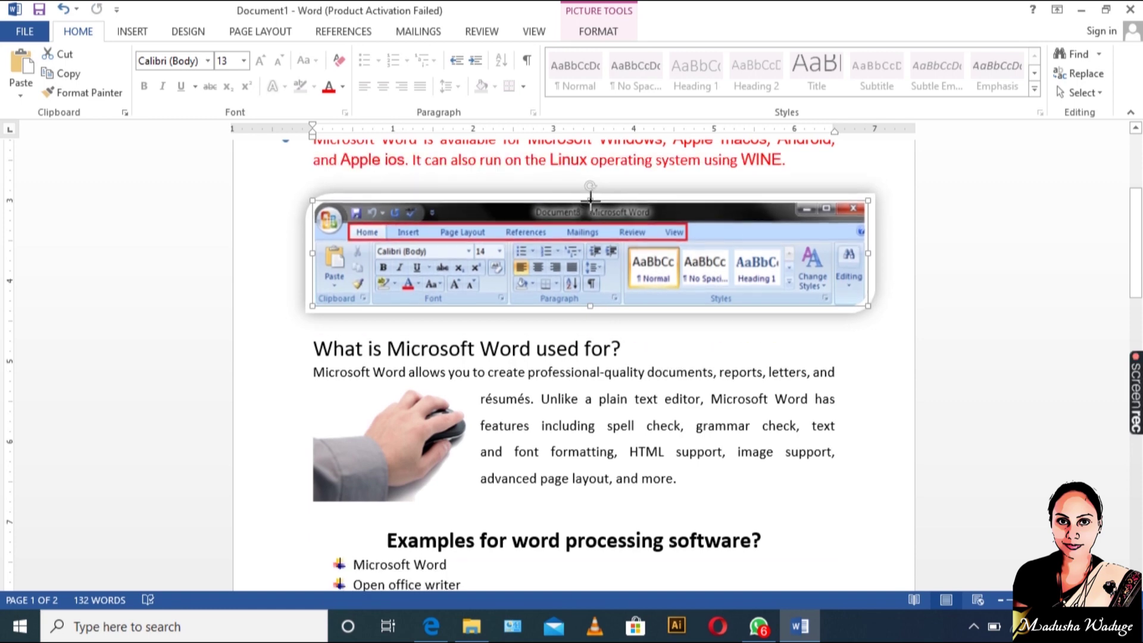
click(733, 336)
Remove the blank second page by deleting the empty paragraph after the Polaris Office list item.
scroll(509, 414, down, 5)
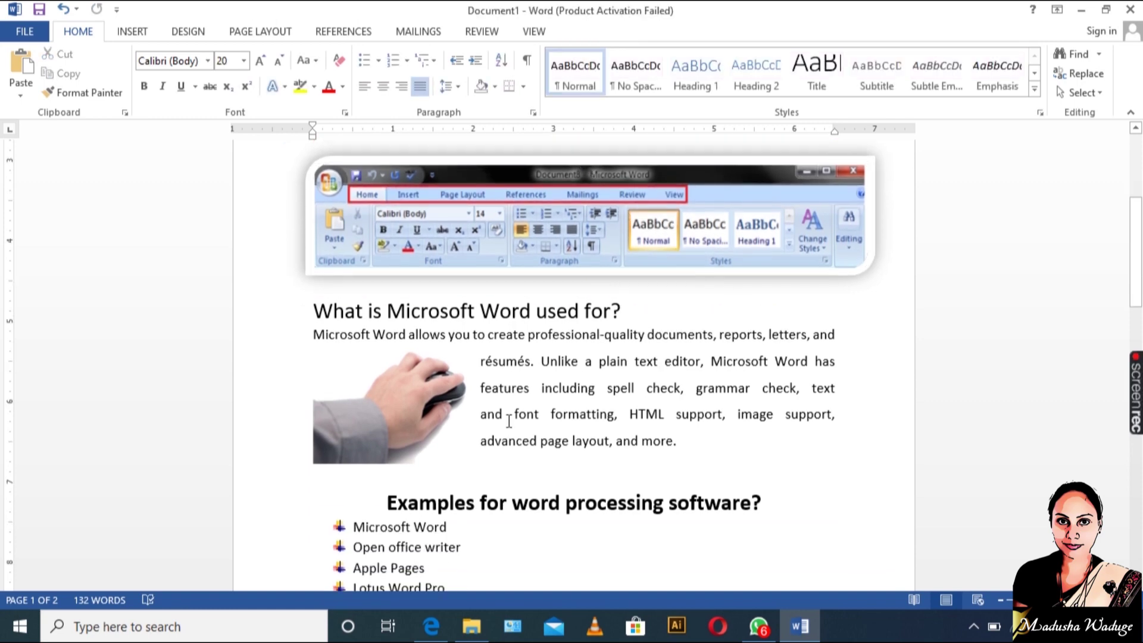
scroll(586, 407, down, 6)
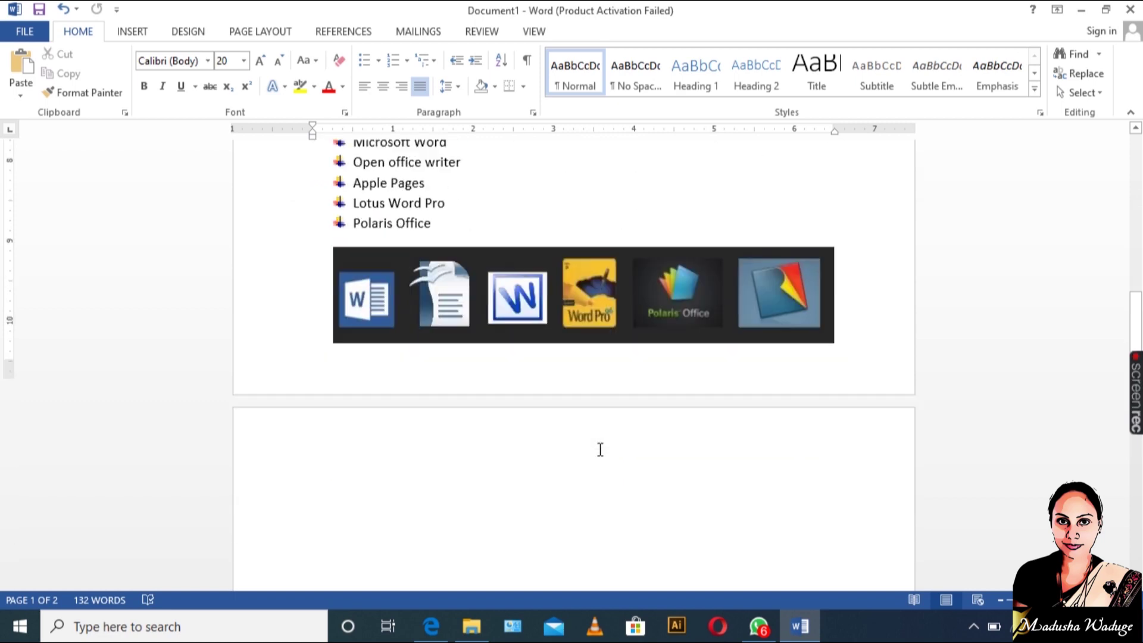
click(858, 232)
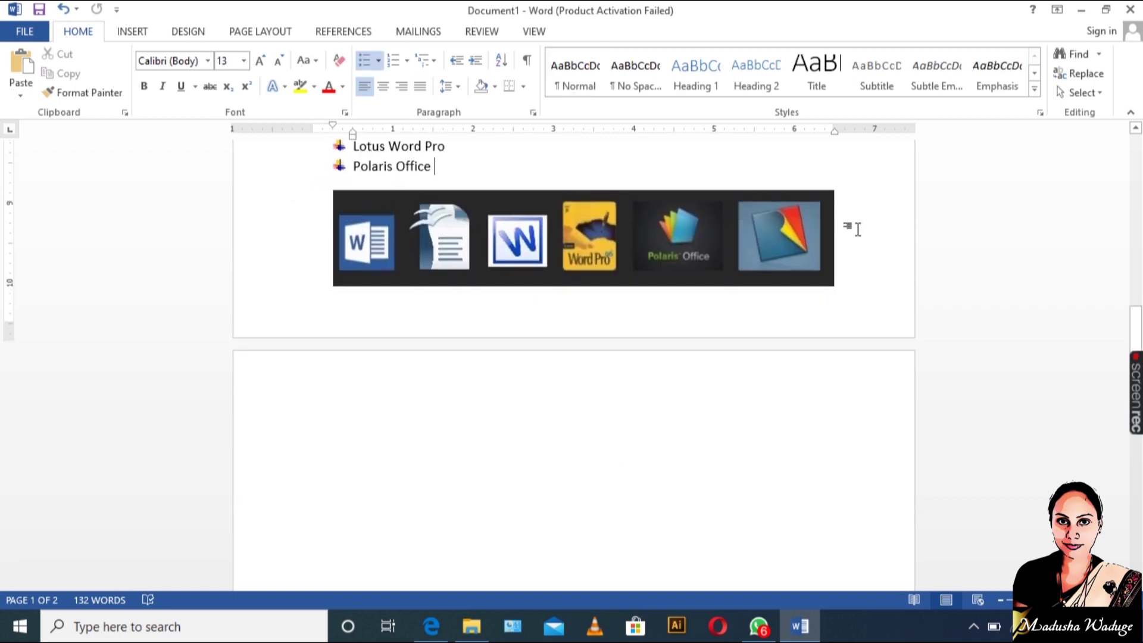
key(Delete)
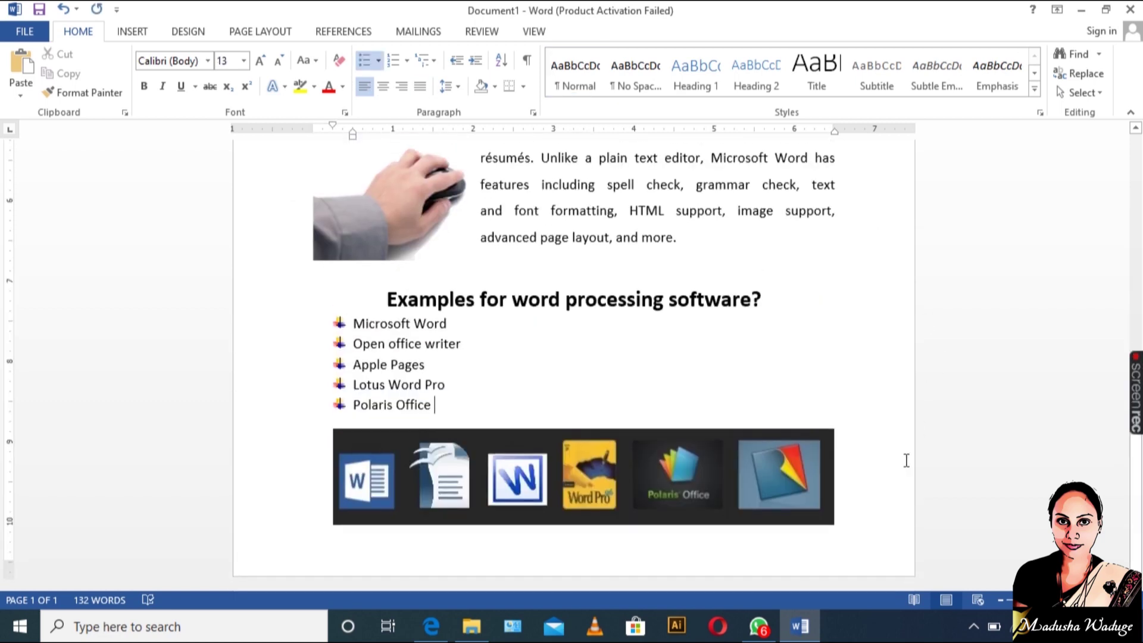
Save the finished document to the Desktop as a Word Document named DOCUMENT 1.
scroll(906, 462, up, 10)
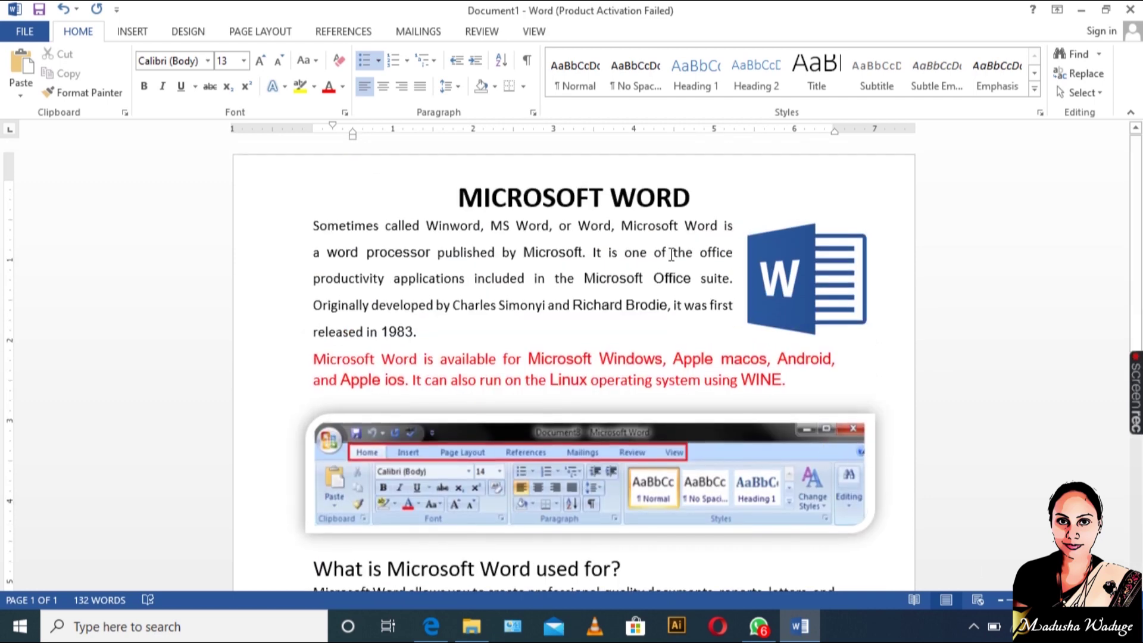
scroll(873, 171, down, 3)
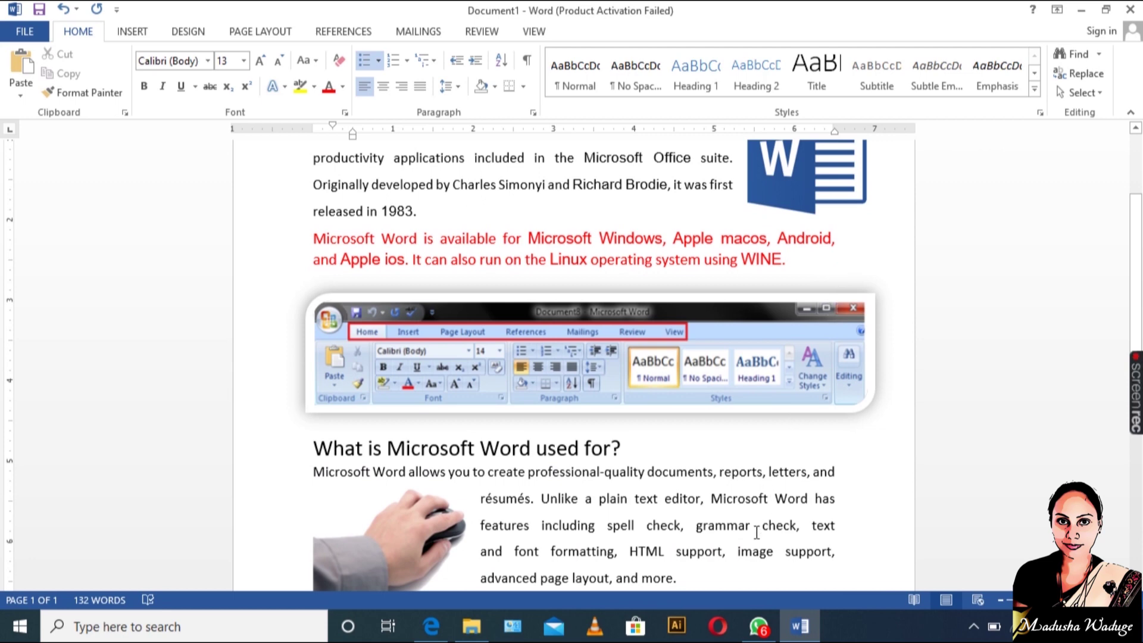
scroll(492, 324, down, 3)
scroll(491, 324, up, 3)
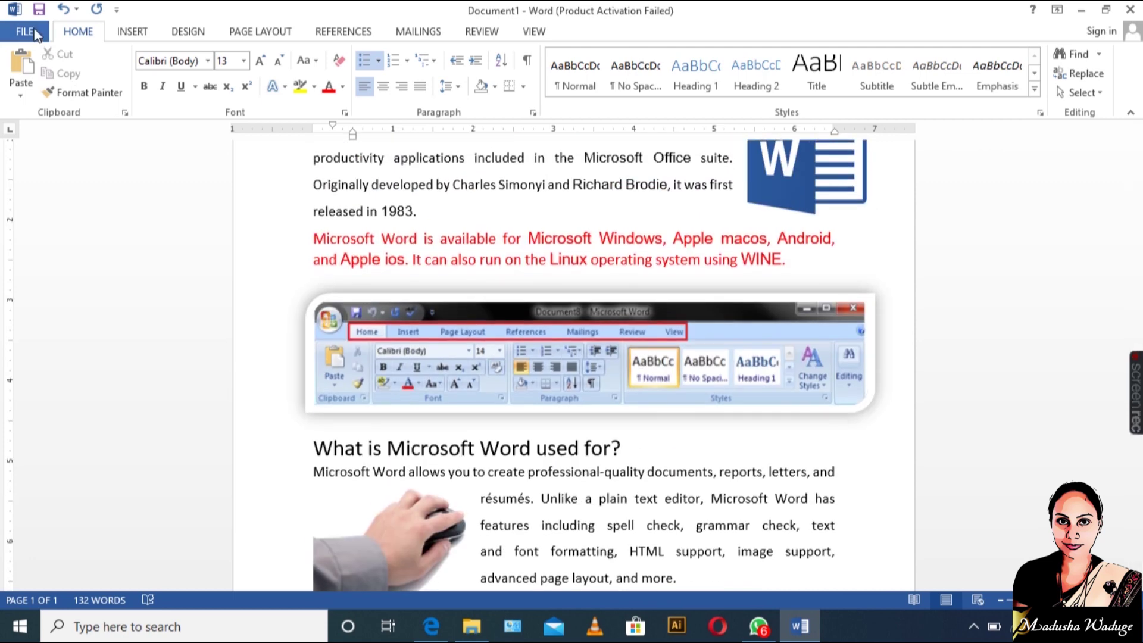
click(26, 32)
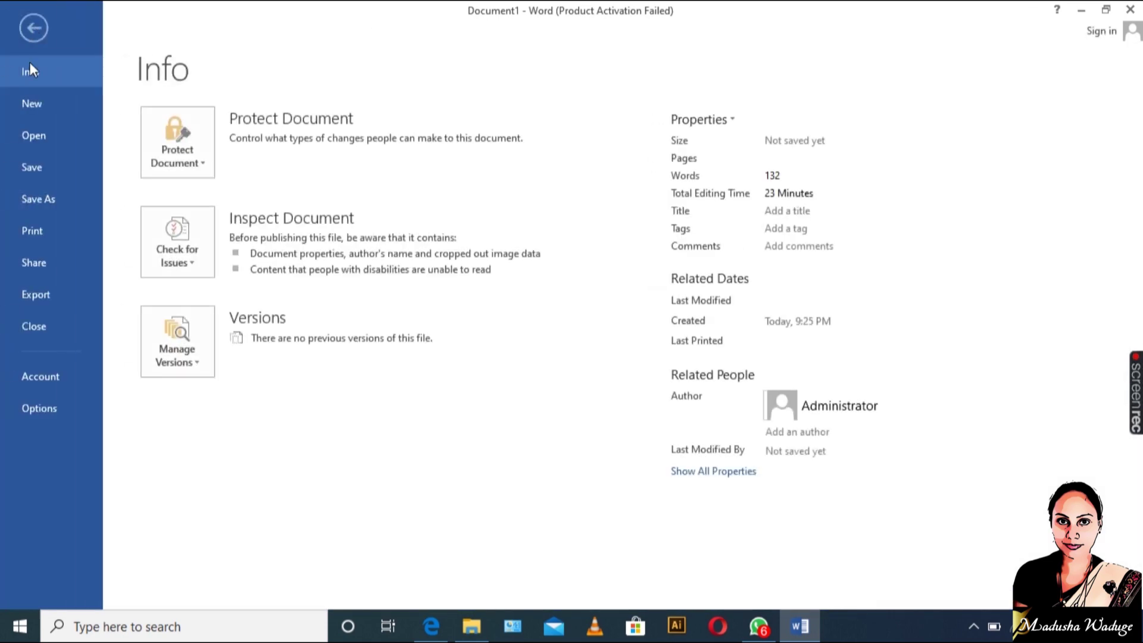
click(38, 203)
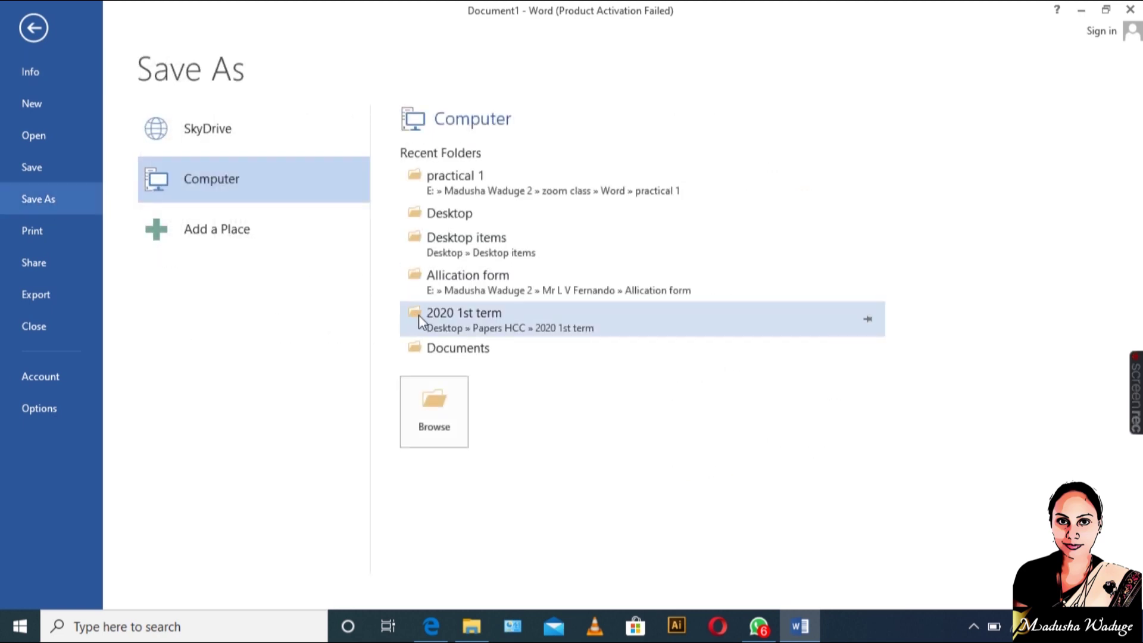
click(458, 217)
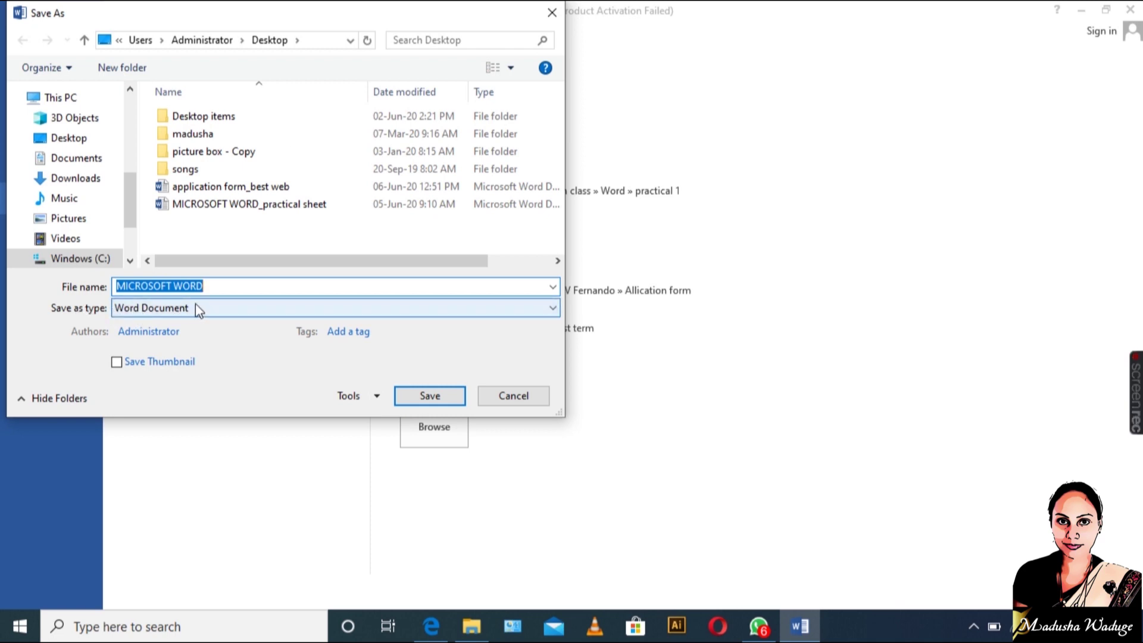
drag(218, 287, 63, 292)
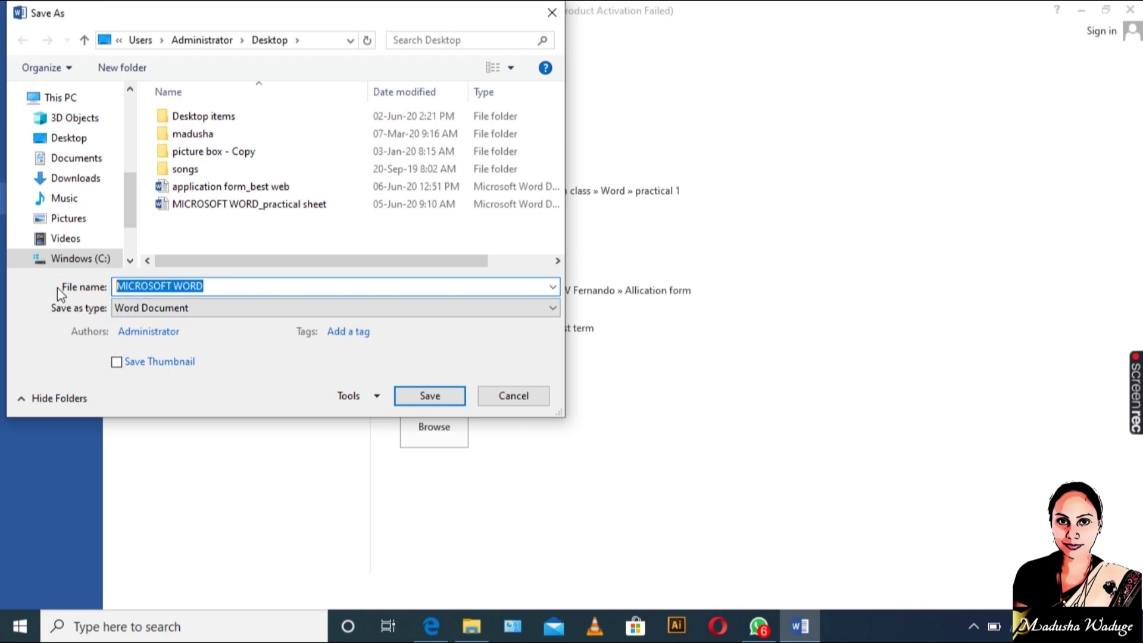
text(DO)
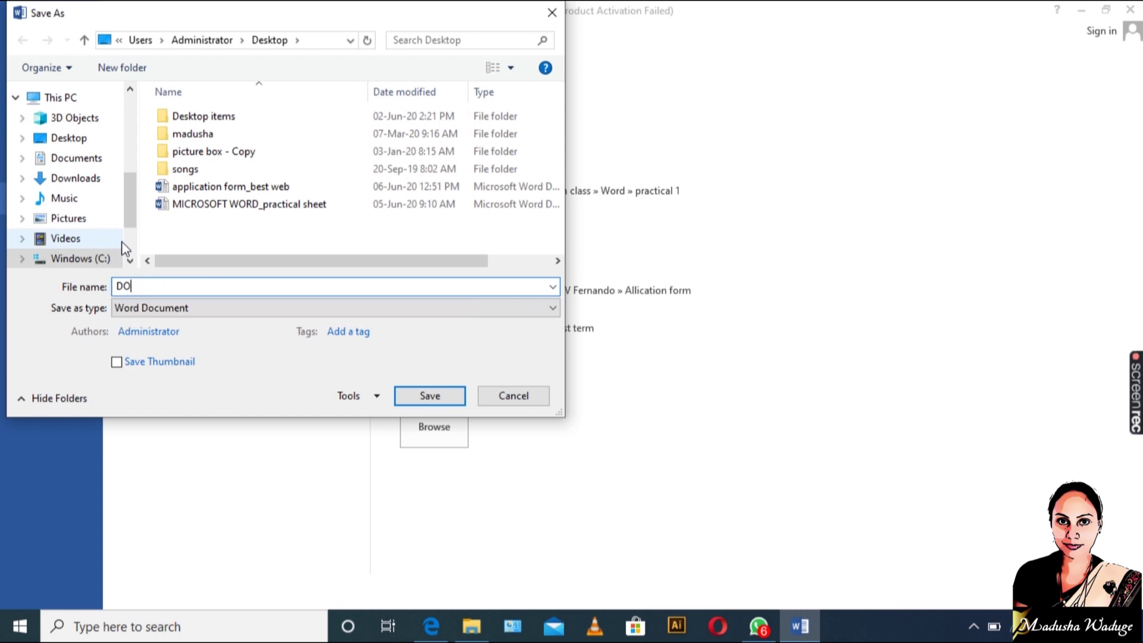
text(CUMENT 1)
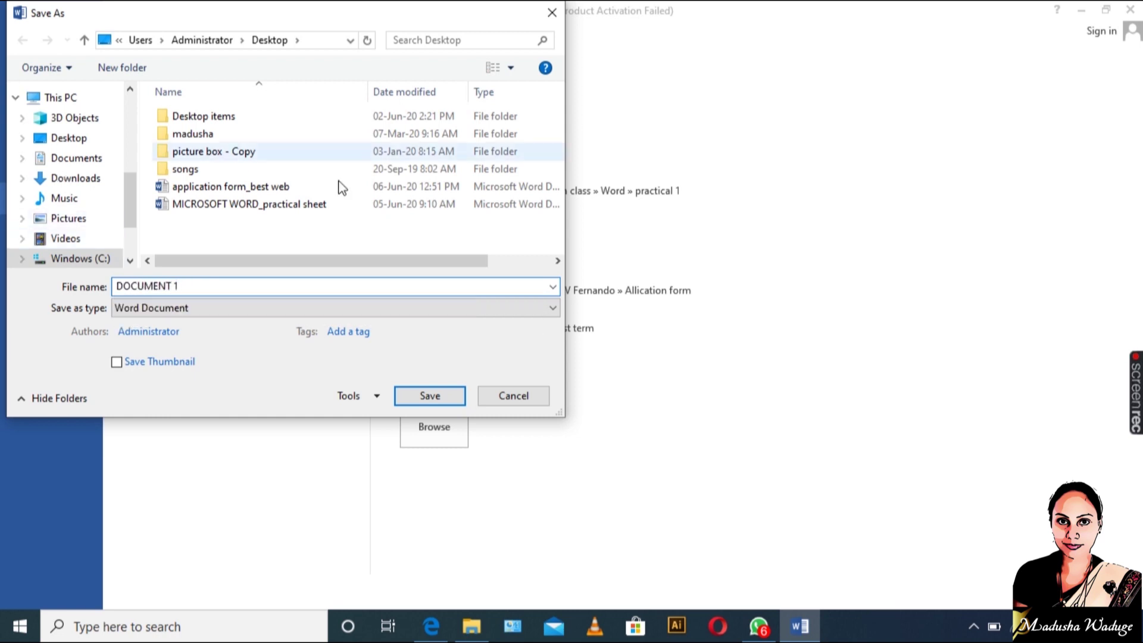
click(419, 396)
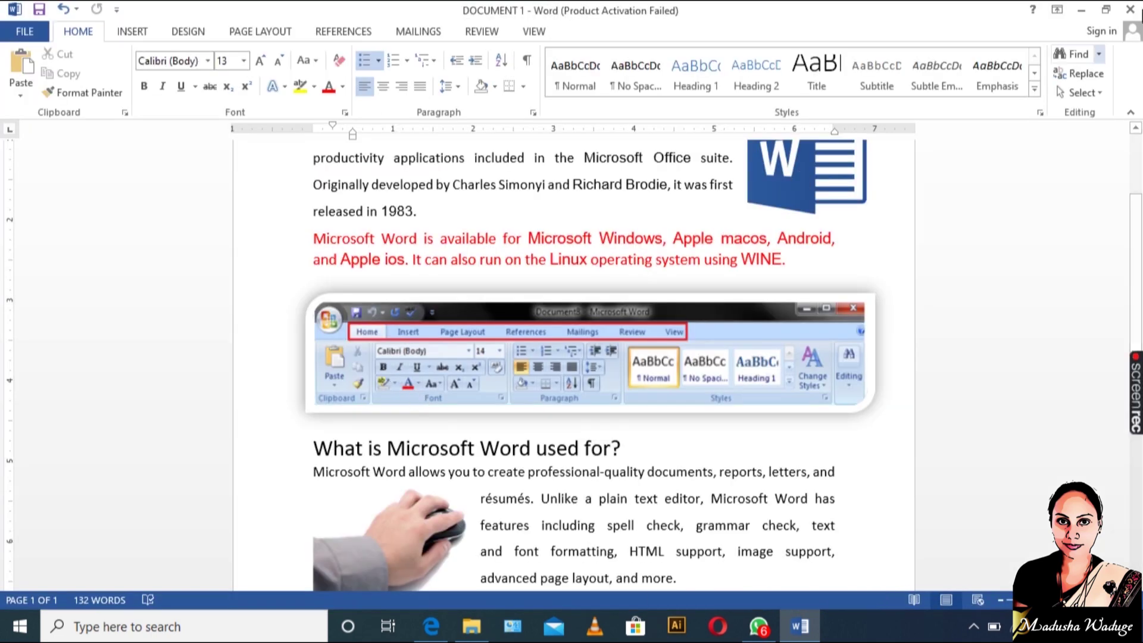
Check the Desktop for the saved DOCUMENT 1 file and return to the open Word document.
click(1081, 10)
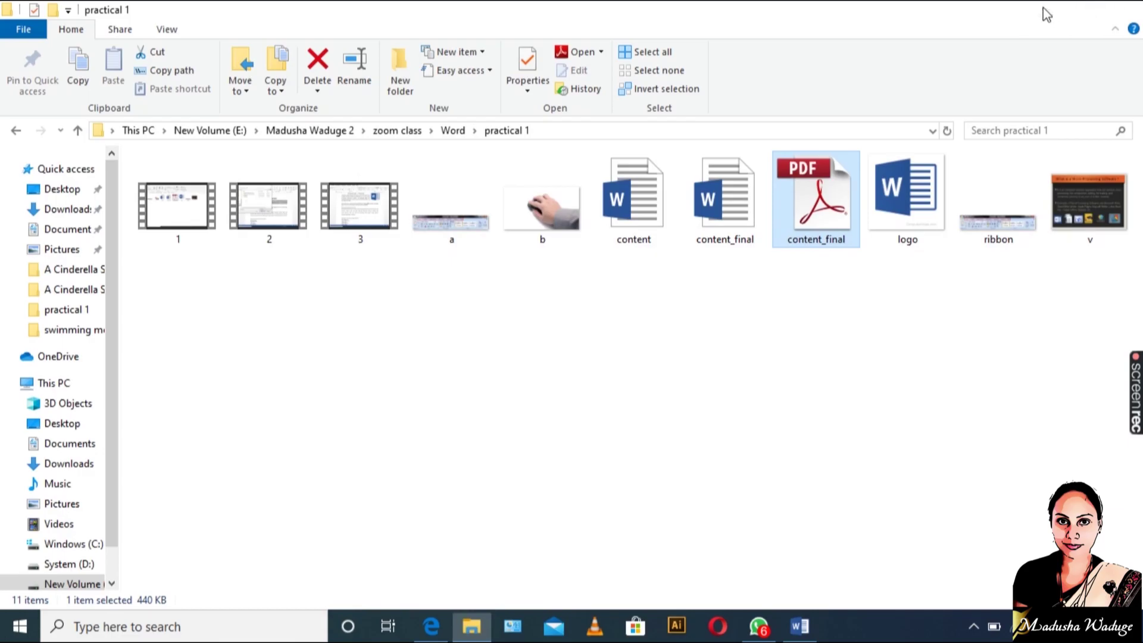
click(1047, 13)
click(341, 206)
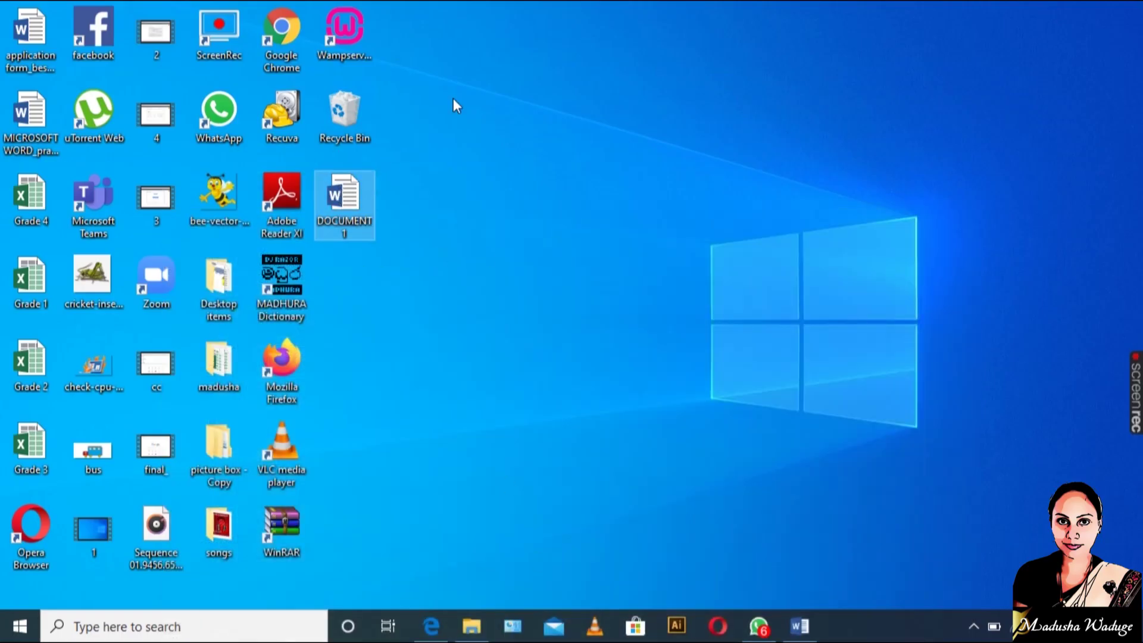
click(801, 628)
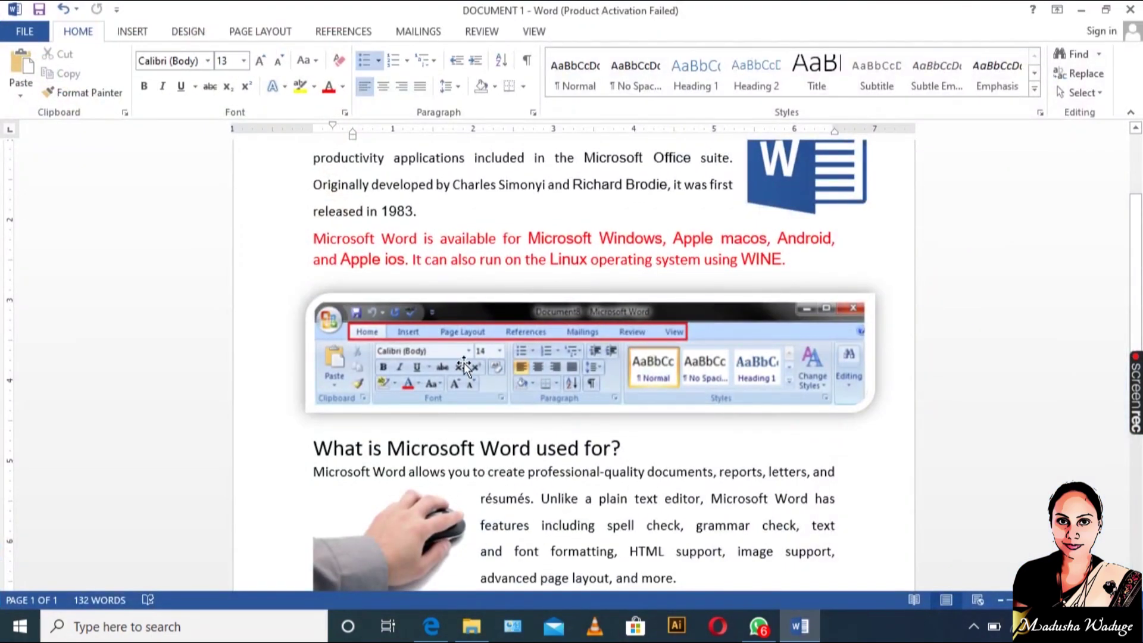
Switch to the content_final PDF in Adobe Reader, compare its layout with the document, and return to Word.
click(472, 627)
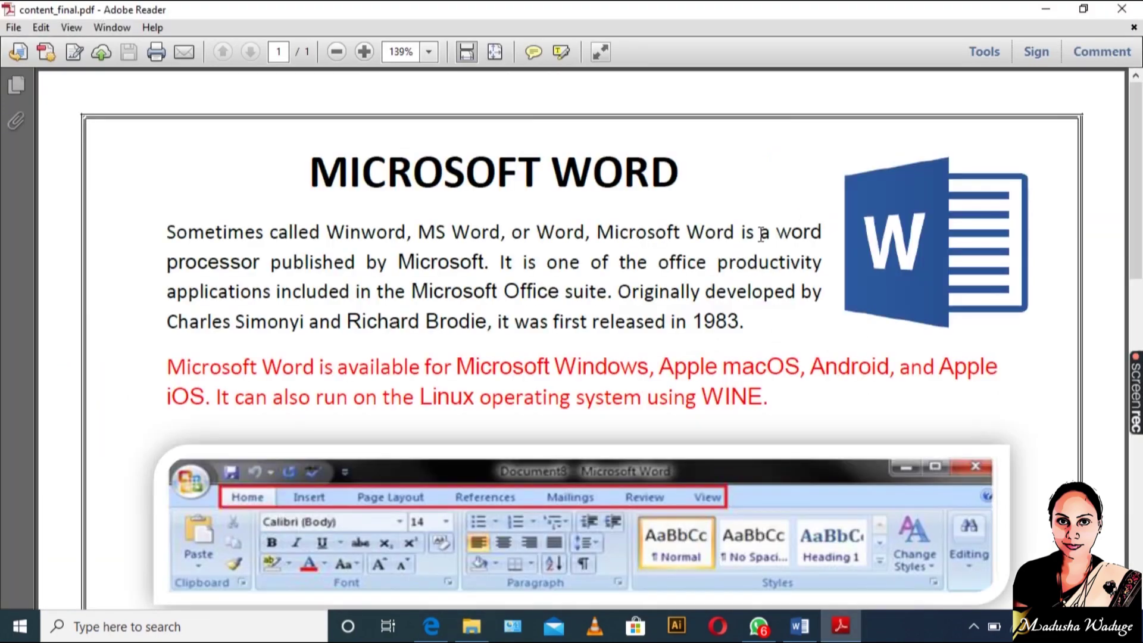
scroll(575, 311, down, 10)
scroll(575, 310, up, 7)
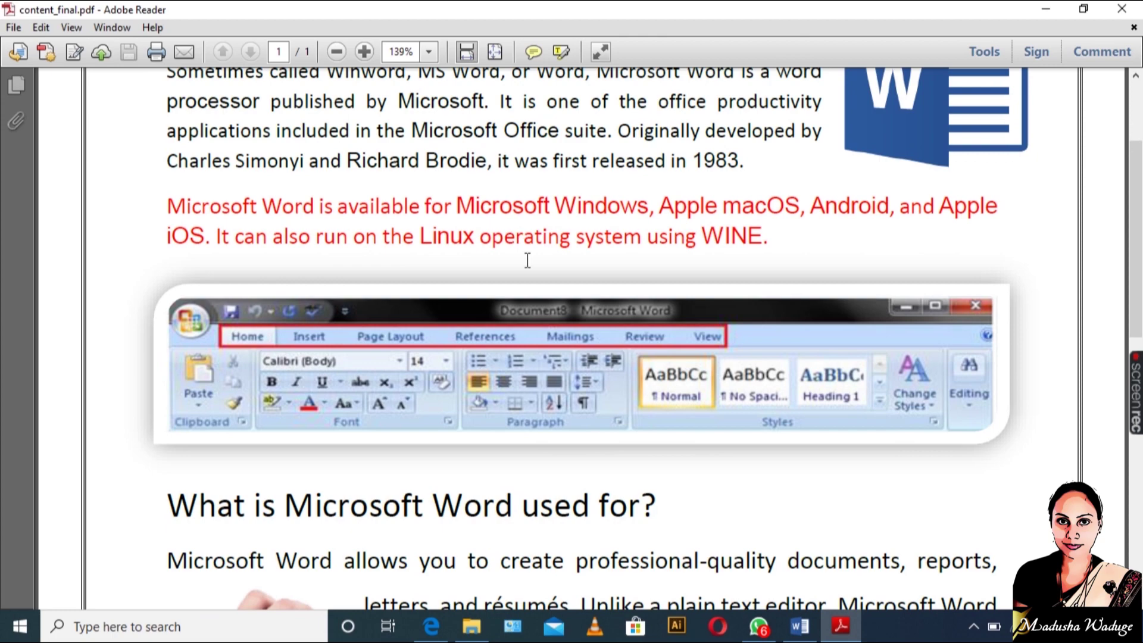
scroll(512, 274, down, 2)
scroll(468, 298, up, 2)
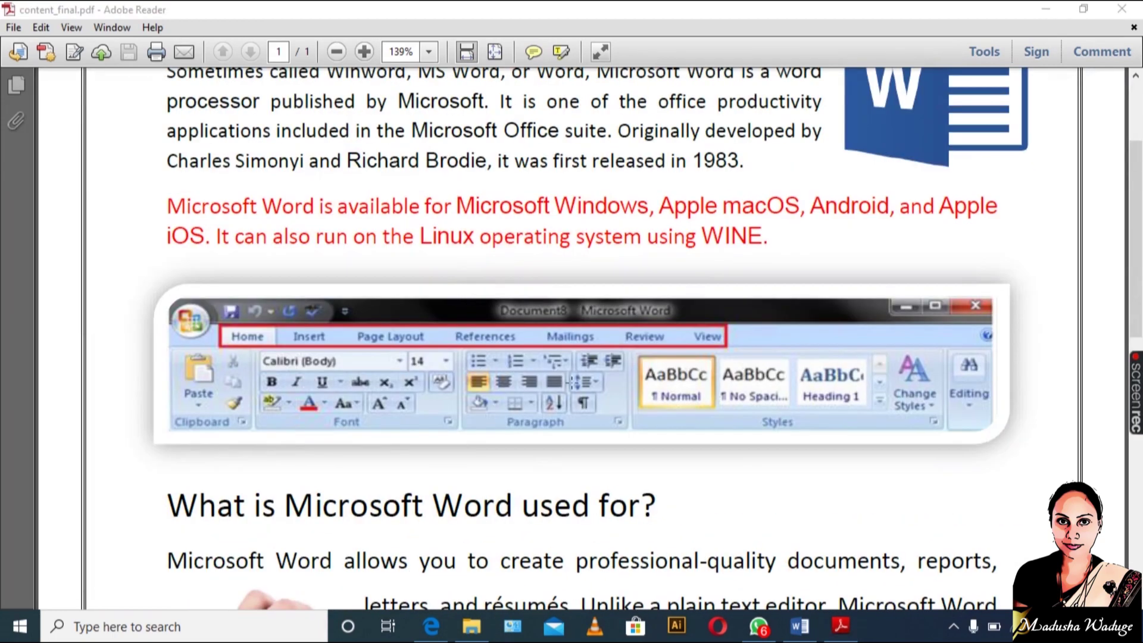
click(801, 626)
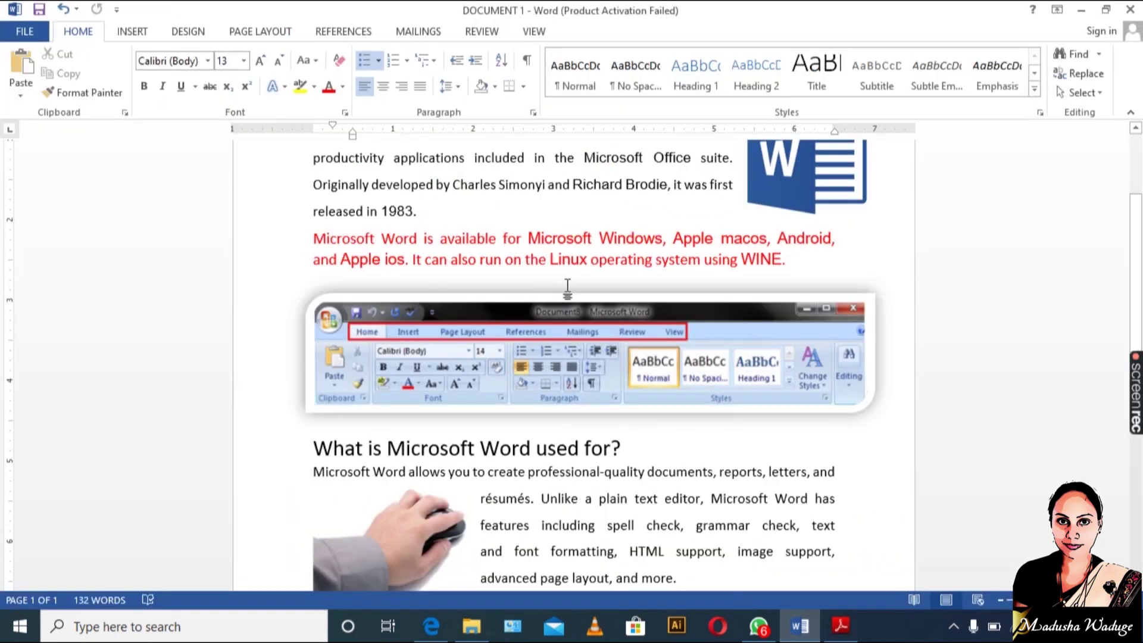
click(495, 231)
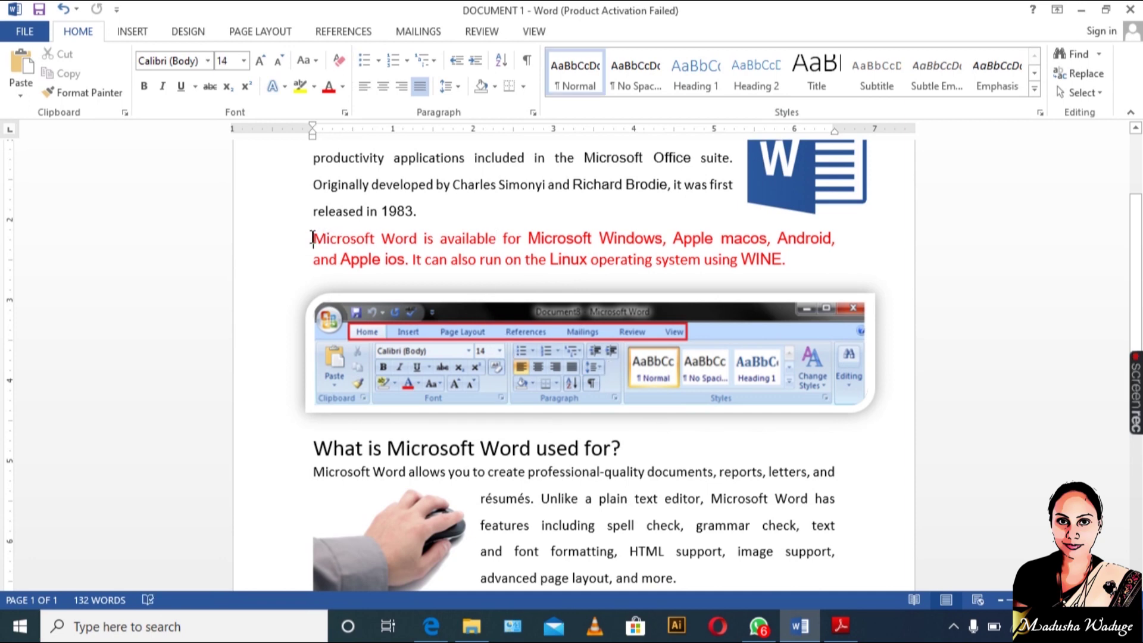
drag(312, 238, 800, 258)
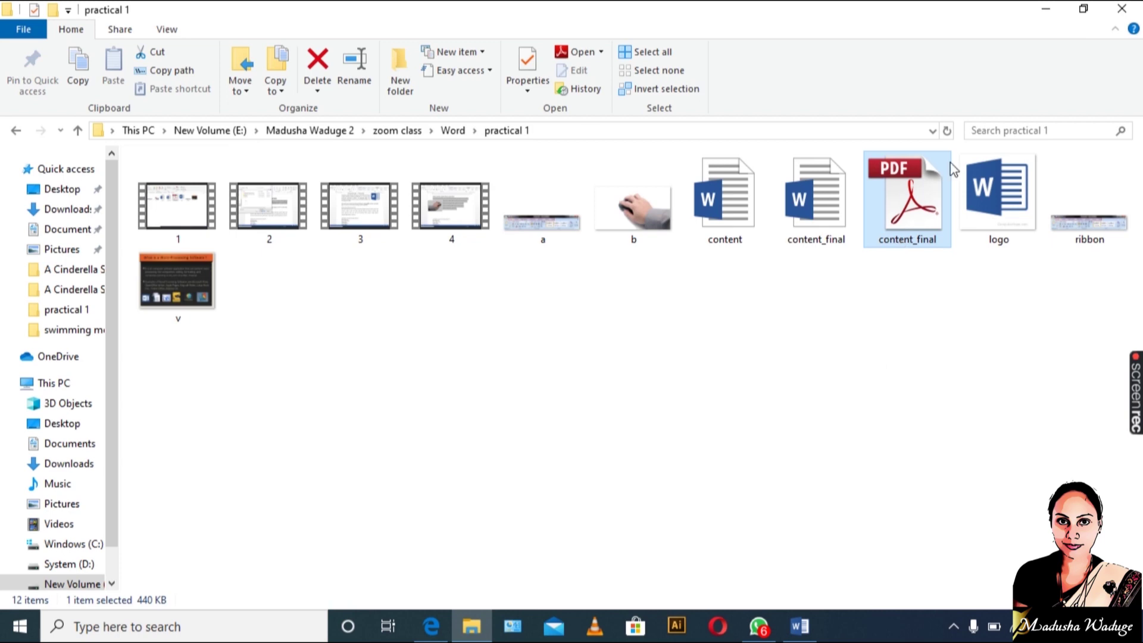
click(1047, 8)
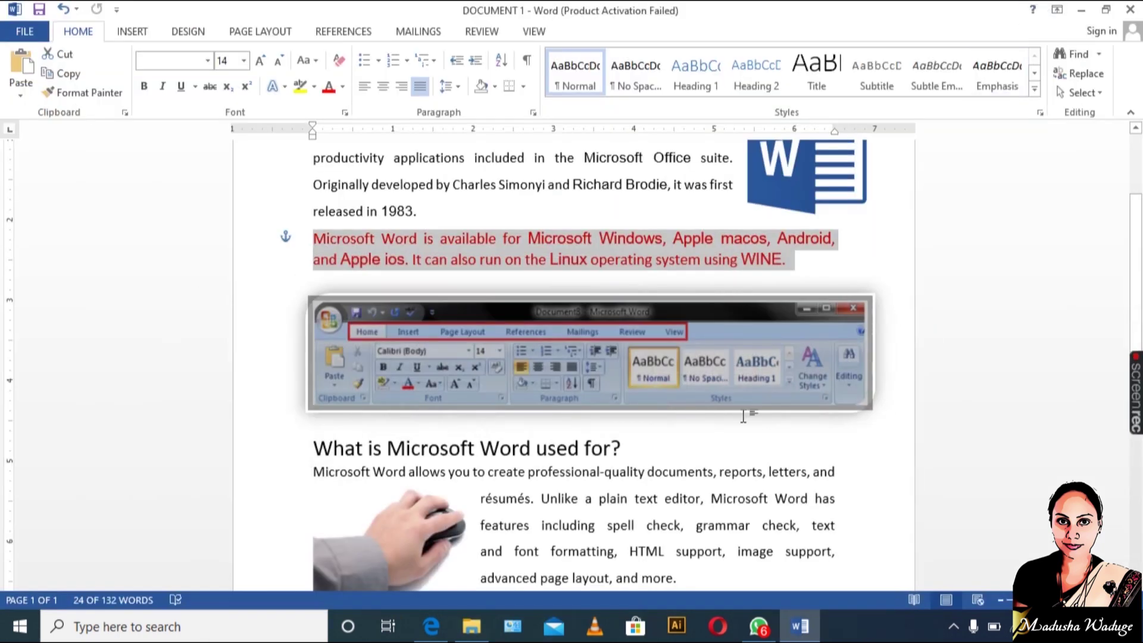
click(885, 270)
Export the document to the Desktop as a PDF named DOCUMENT 1, with standard optimization and opening after publishing.
scroll(855, 331, up, 3)
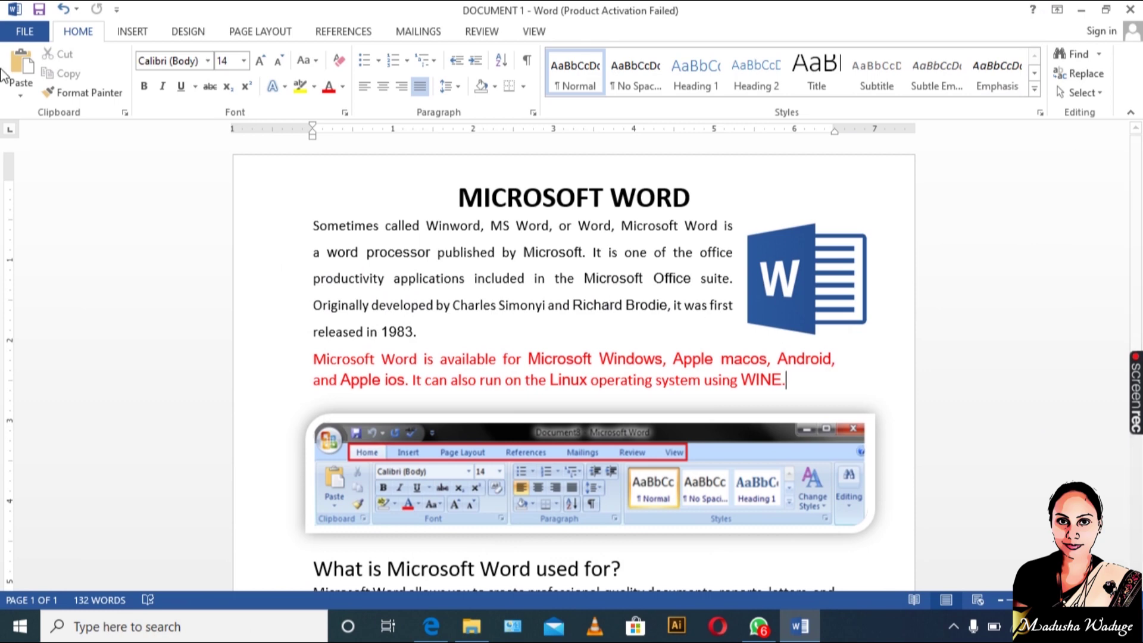
click(21, 32)
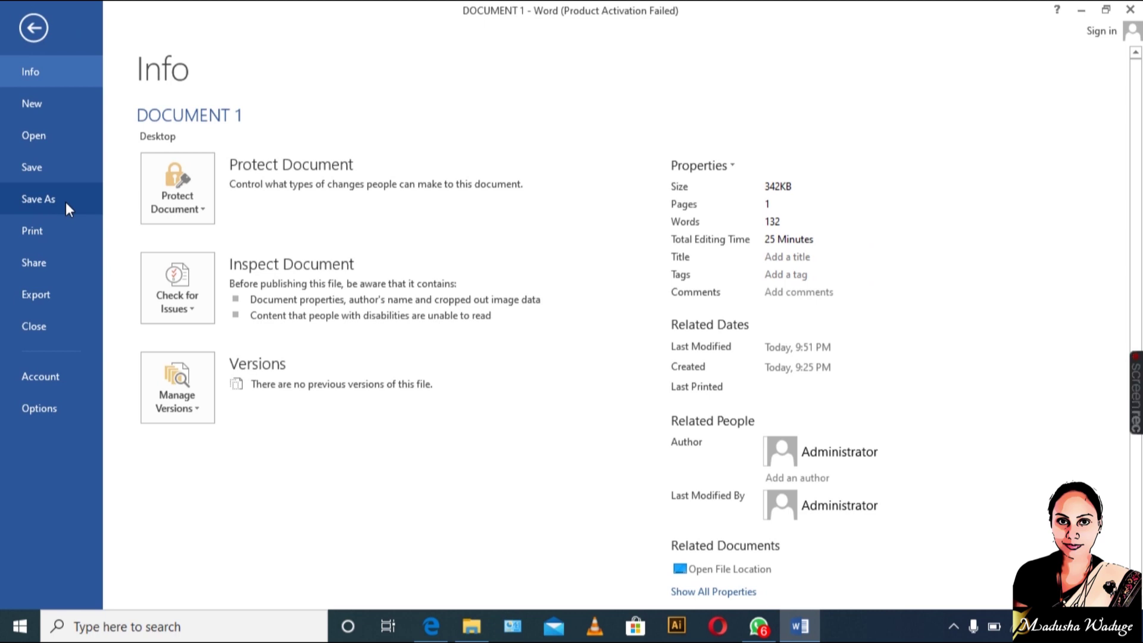
click(38, 297)
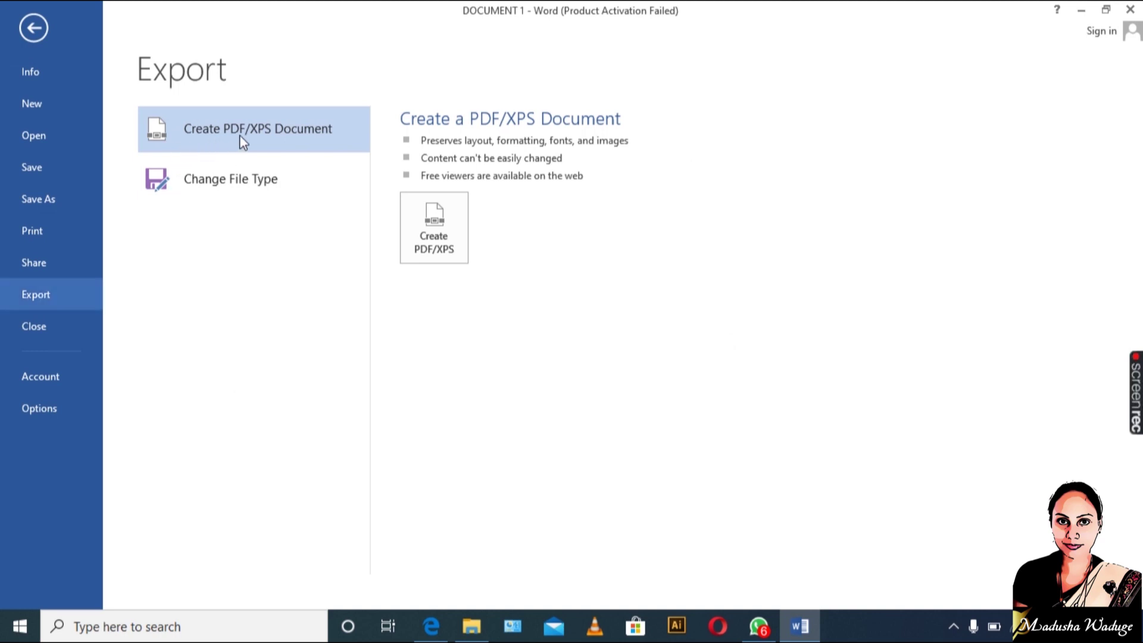
click(437, 240)
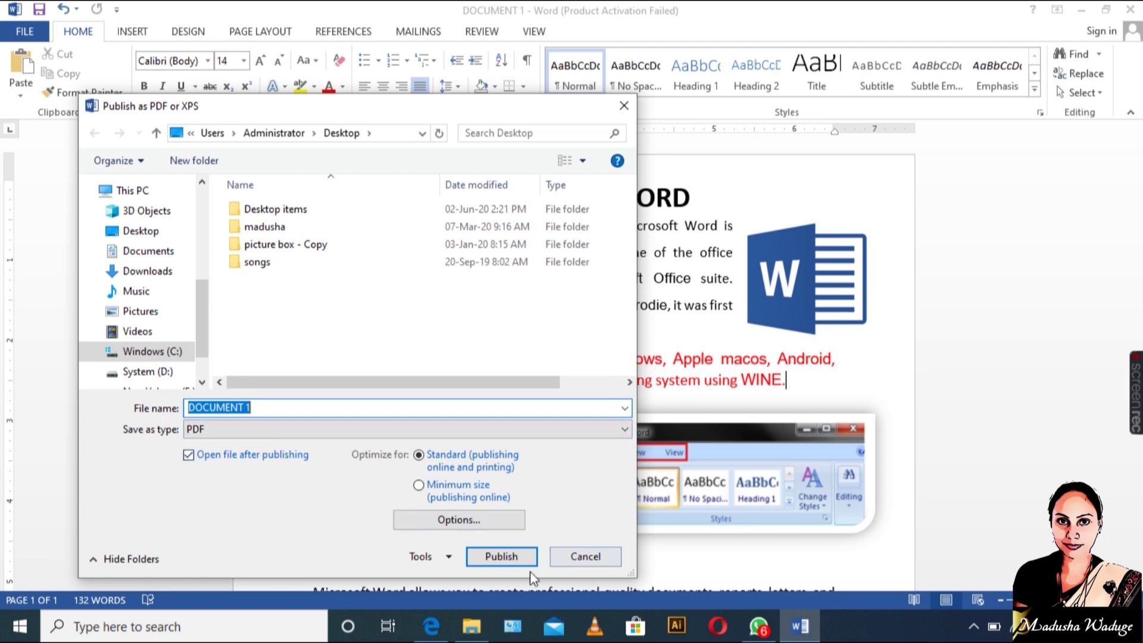
click(502, 557)
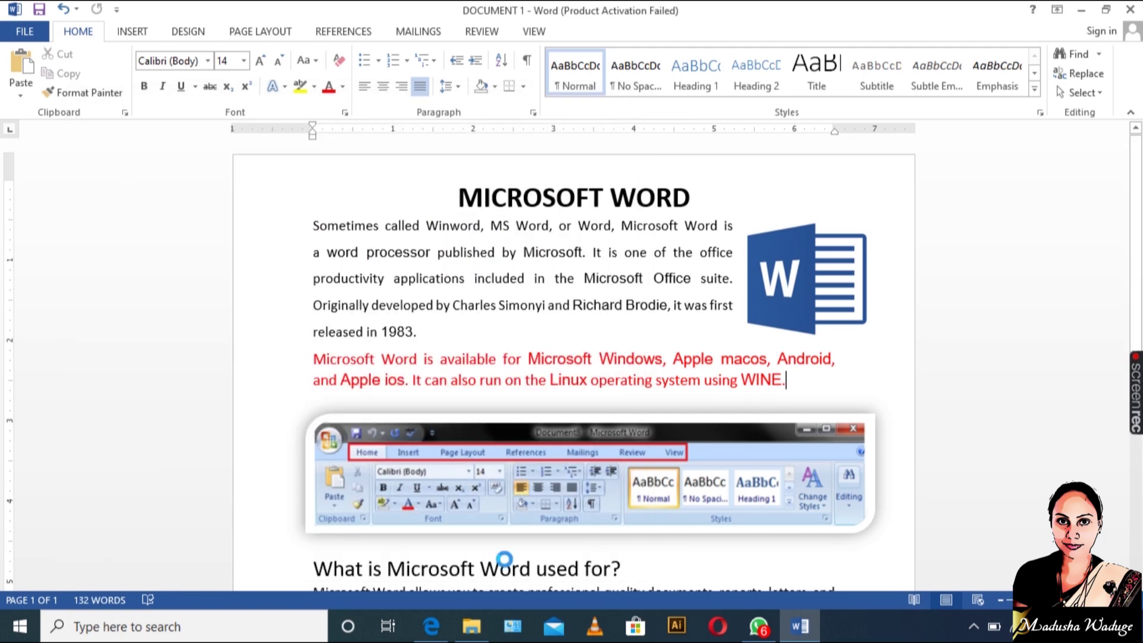
Look through the exported DOCUMENT 1 PDF, and close both the PDF and the Word document.
scroll(458, 222, down, 10)
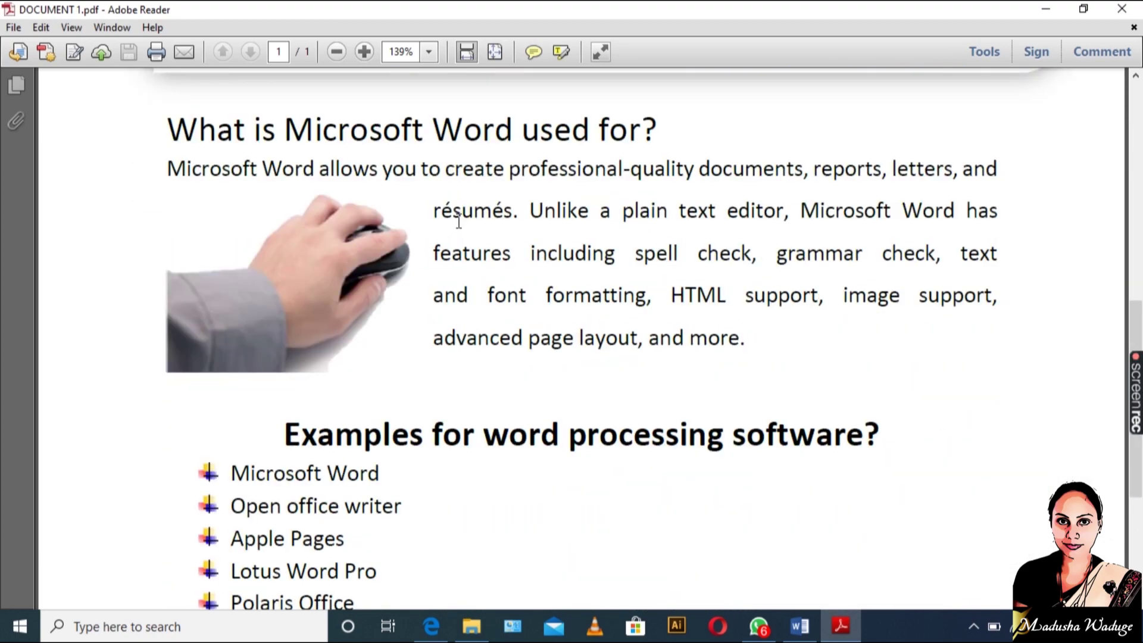
scroll(459, 226, down, 5)
scroll(464, 256, up, 5)
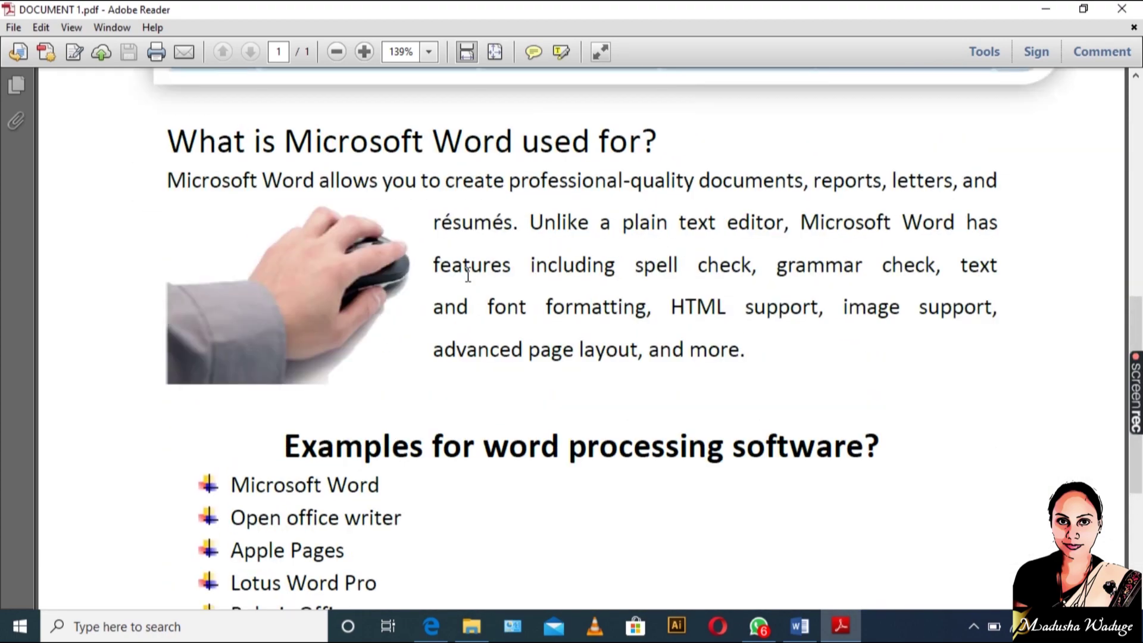
scroll(468, 275, up, 6)
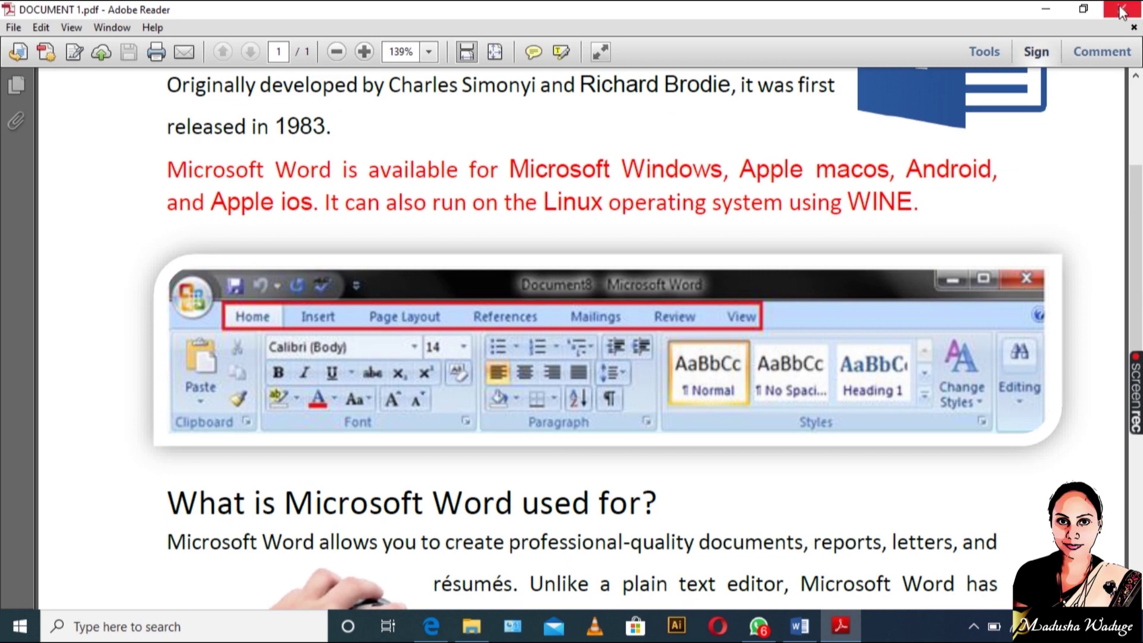
click(1123, 12)
click(1130, 9)
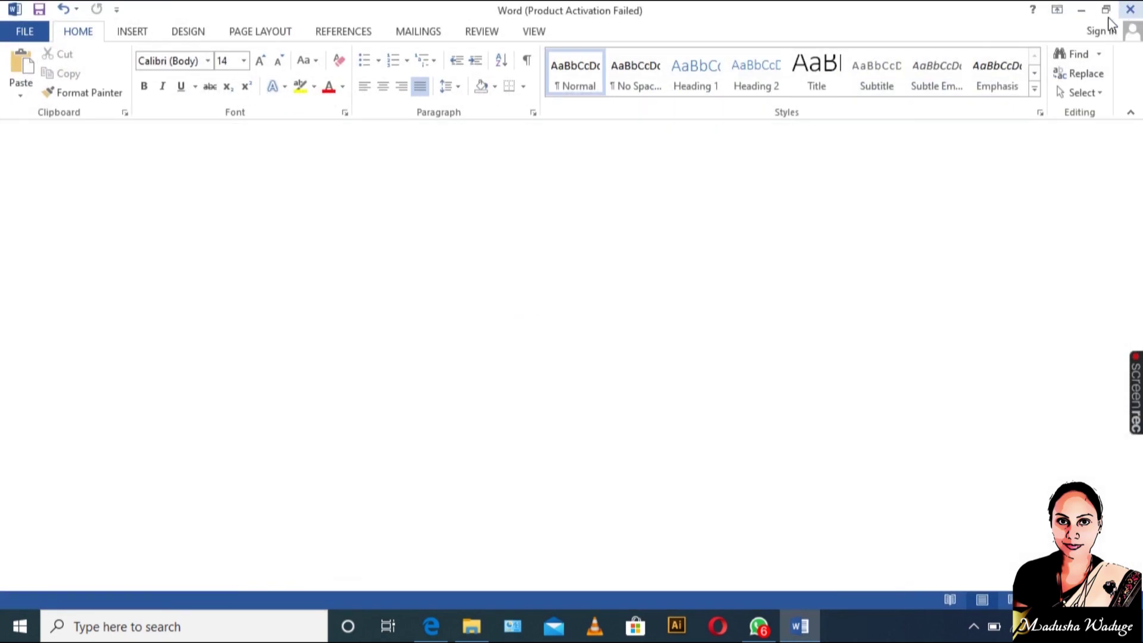